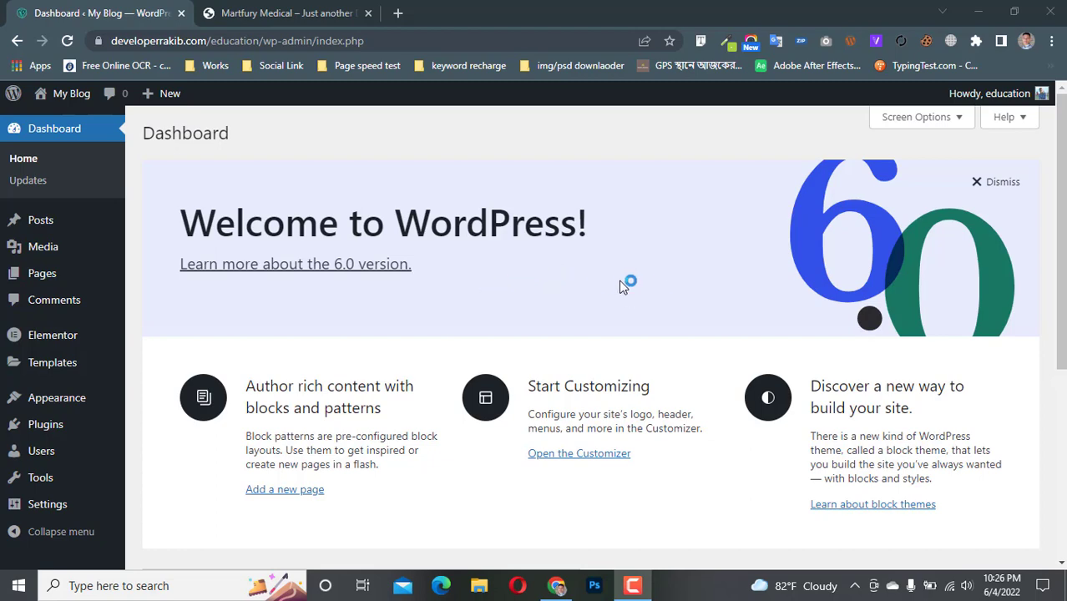
# Examine the Martfury Medical demo homepage from the main banner through its product and article sections to the footer.
pyautogui.click(262, 10)
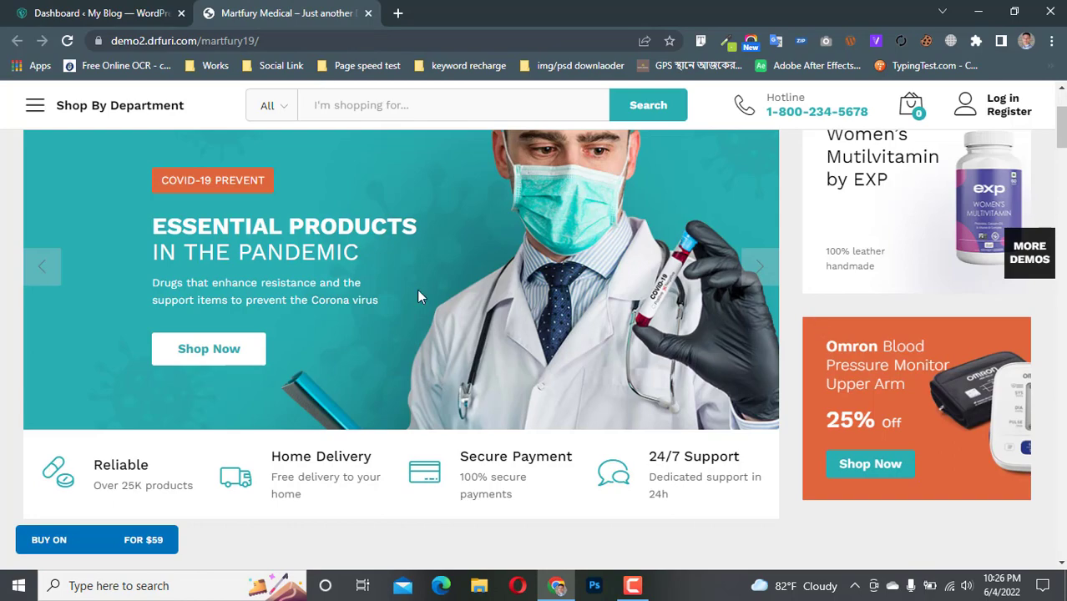
pyautogui.scroll(-9, 419, 297)
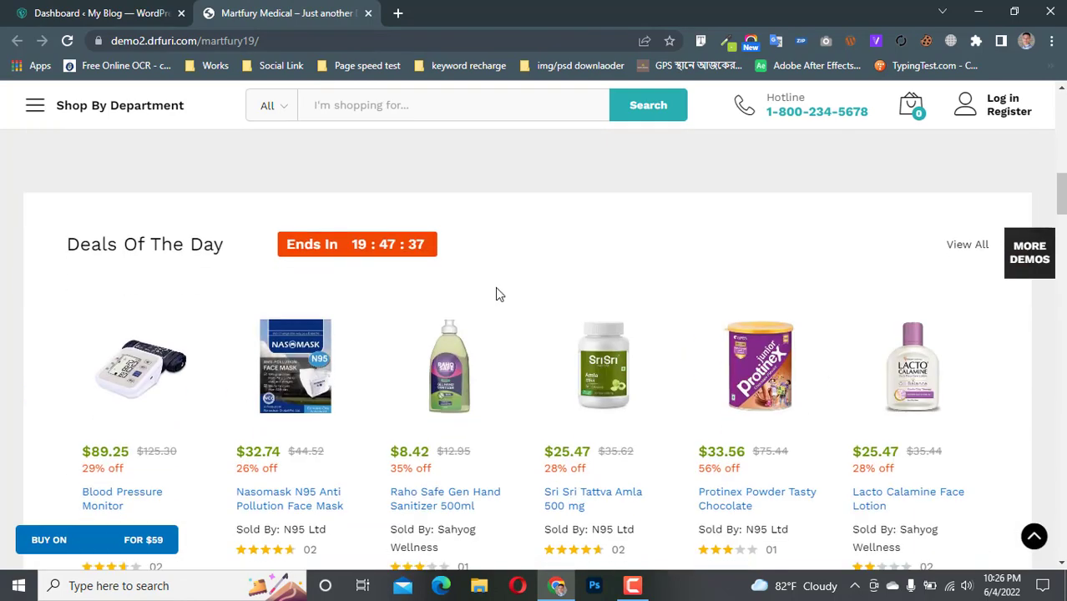
pyautogui.scroll(-15, 498, 294)
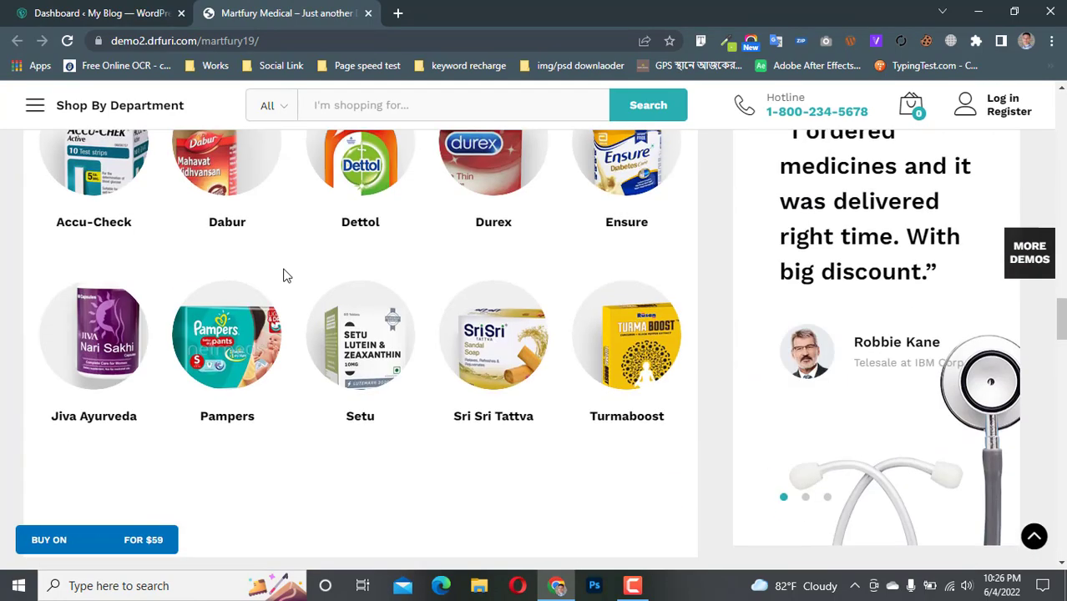
pyautogui.scroll(-9, 495, 288)
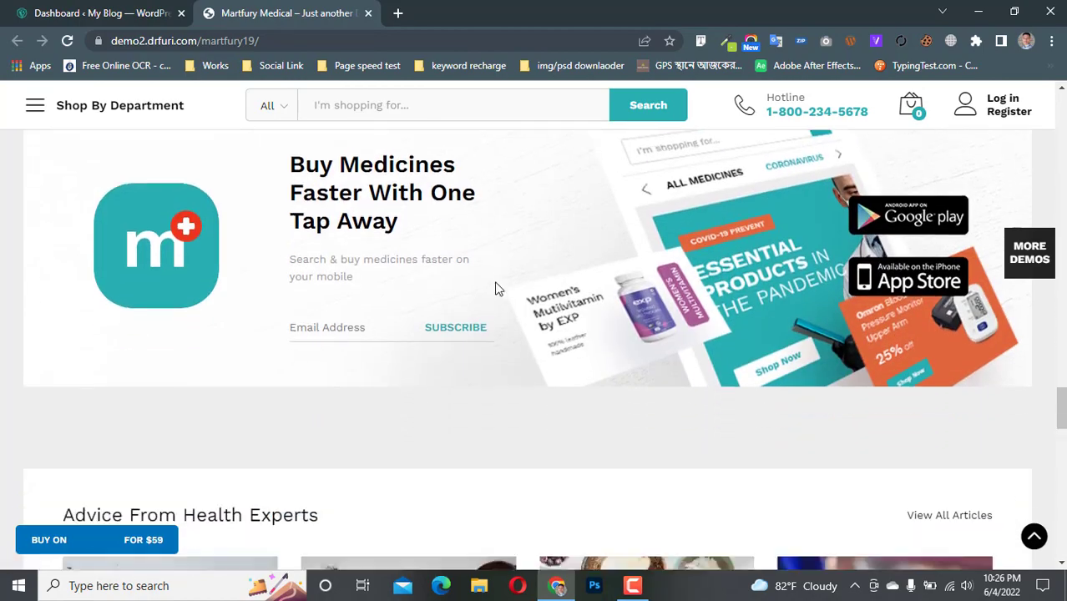
pyautogui.scroll(-15, 495, 288)
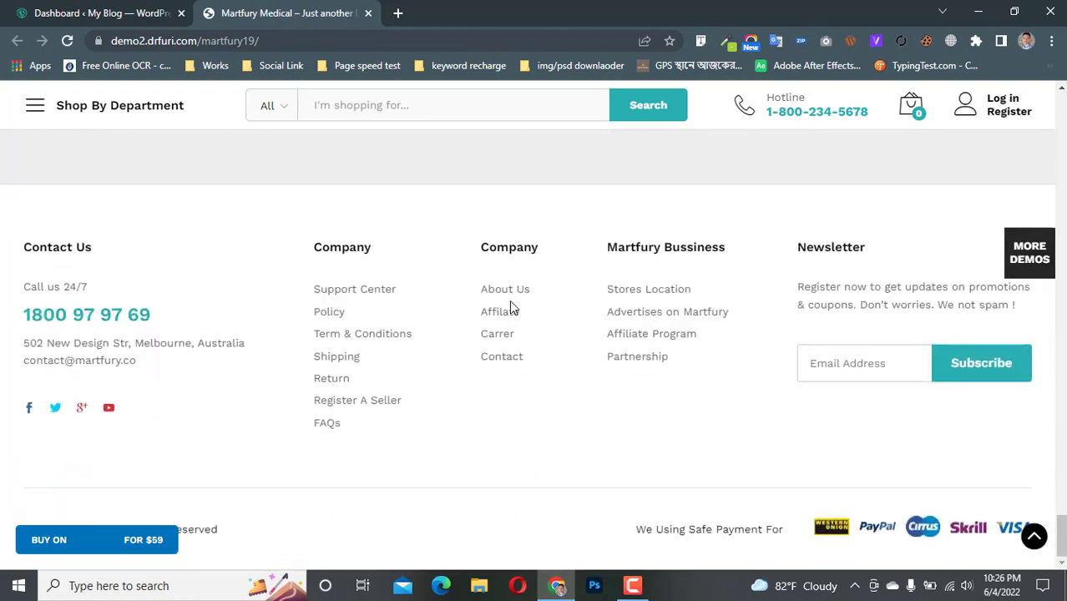
pyautogui.scroll(10, 505, 309)
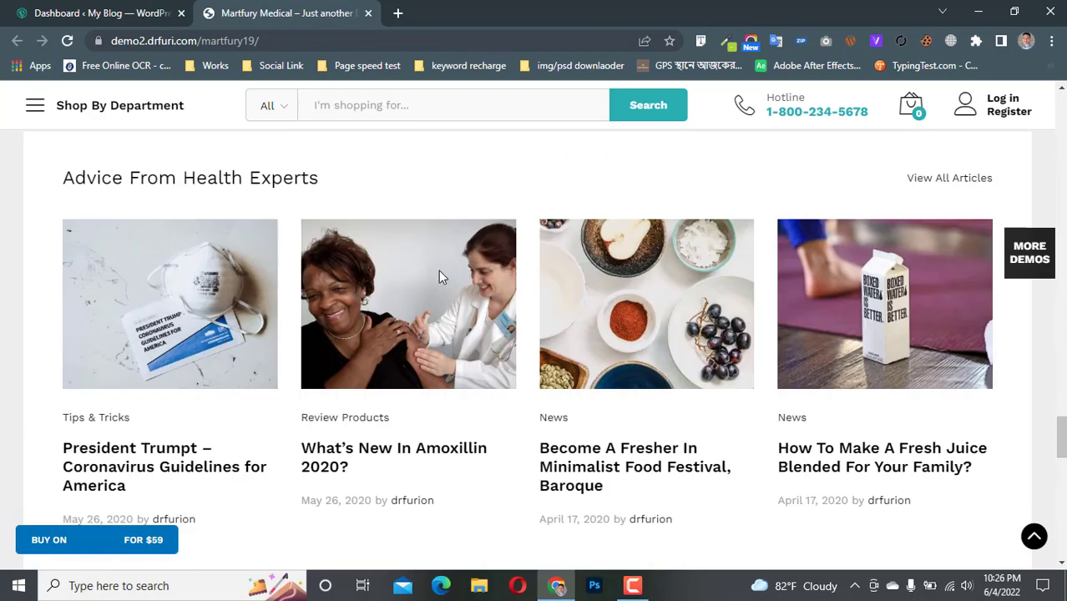
pyautogui.scroll(12, 440, 275)
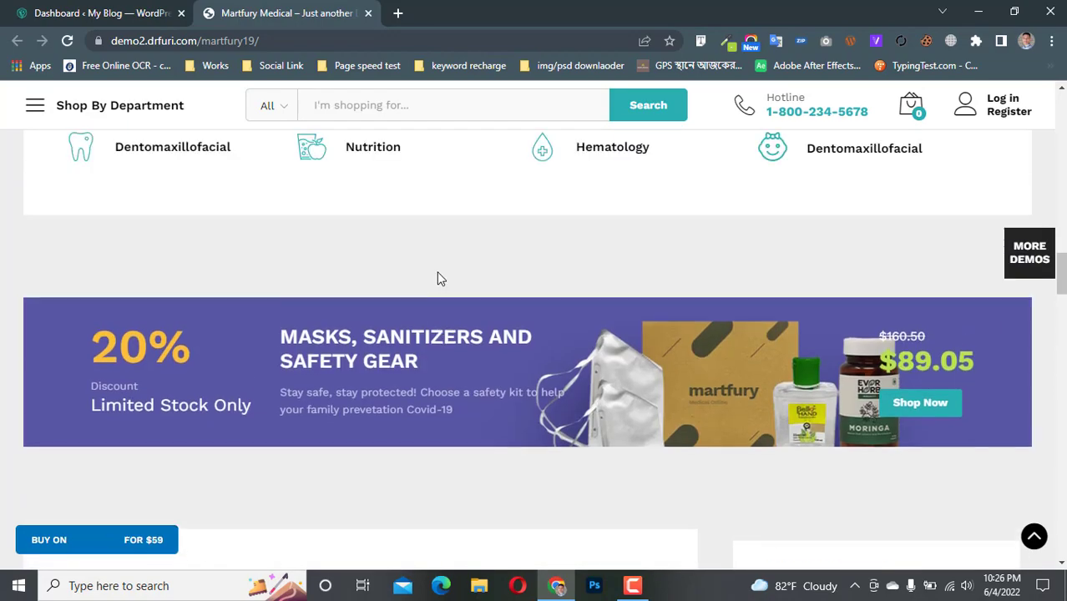
pyautogui.scroll(-4, 439, 279)
# Return to the WordPress dashboard and open the form for uploading a new theme.
pyautogui.hotkey('ctrl', 'Tab')
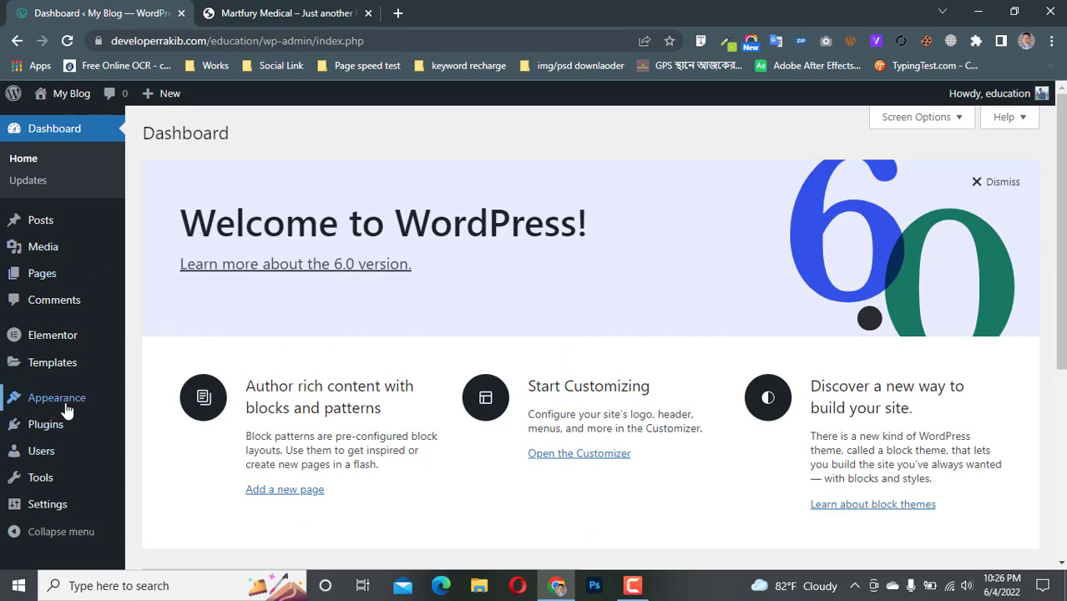
pyautogui.moveTo(42, 405)
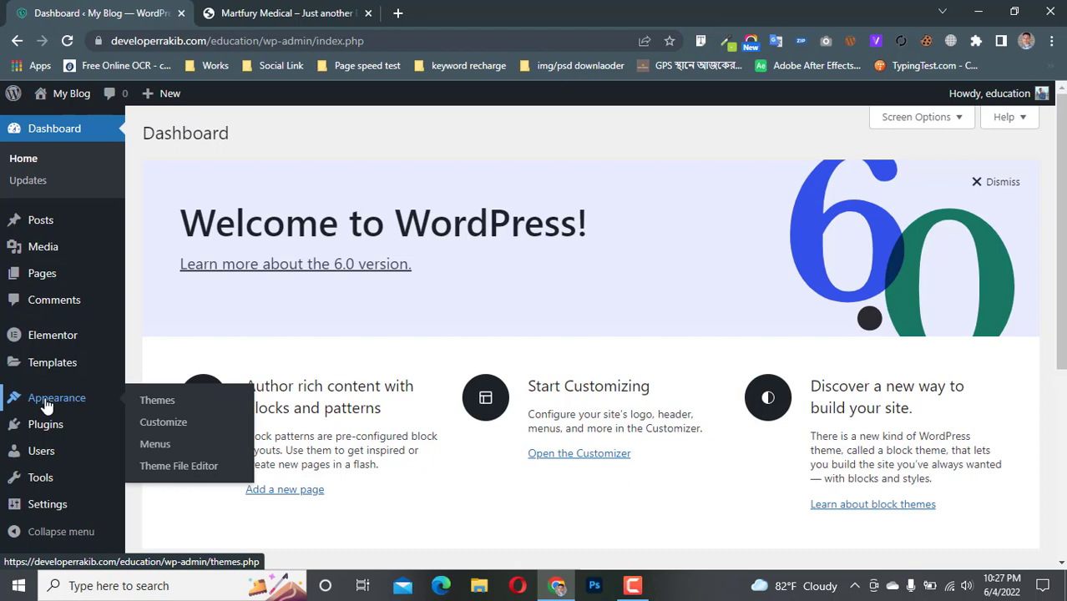
pyautogui.click(47, 404)
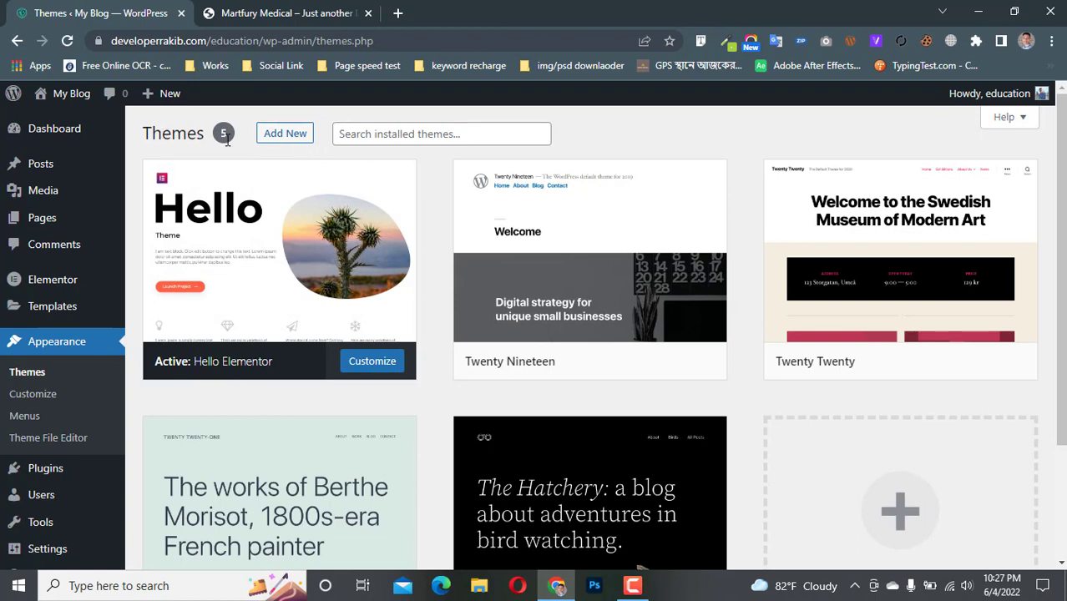
pyautogui.click(284, 136)
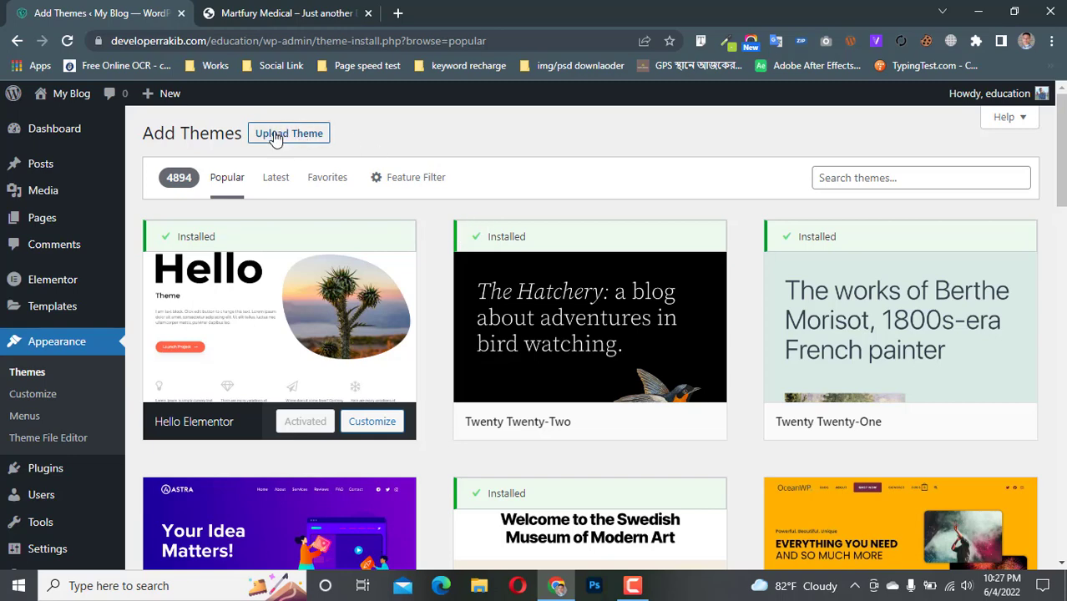
pyautogui.click(281, 139)
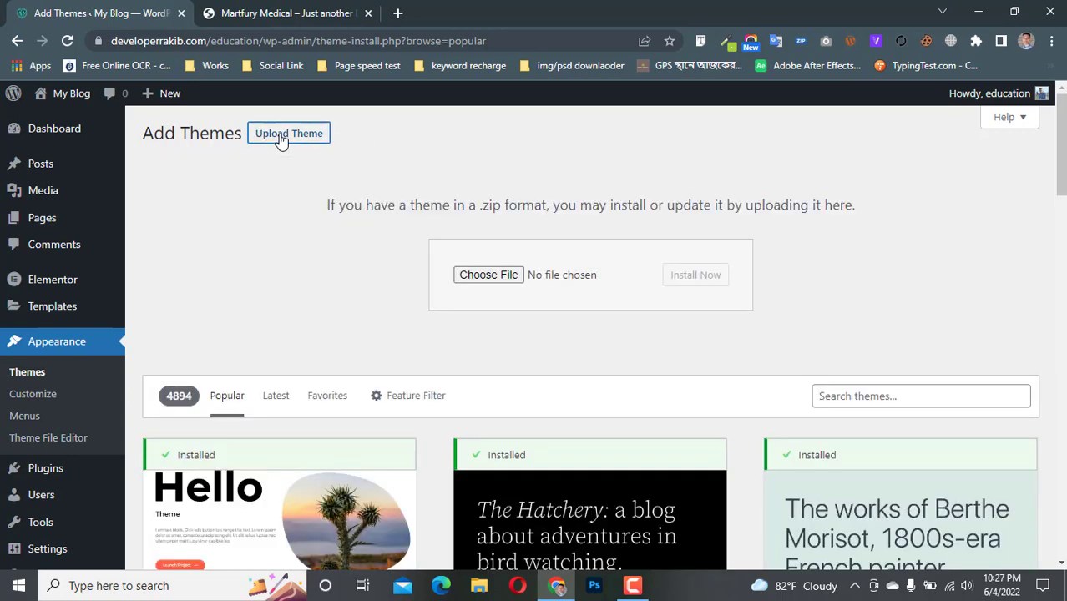
# Upload and install the theme from martfury.zip in the Martfury-Package folder, and activate it.
pyautogui.click(487, 277)
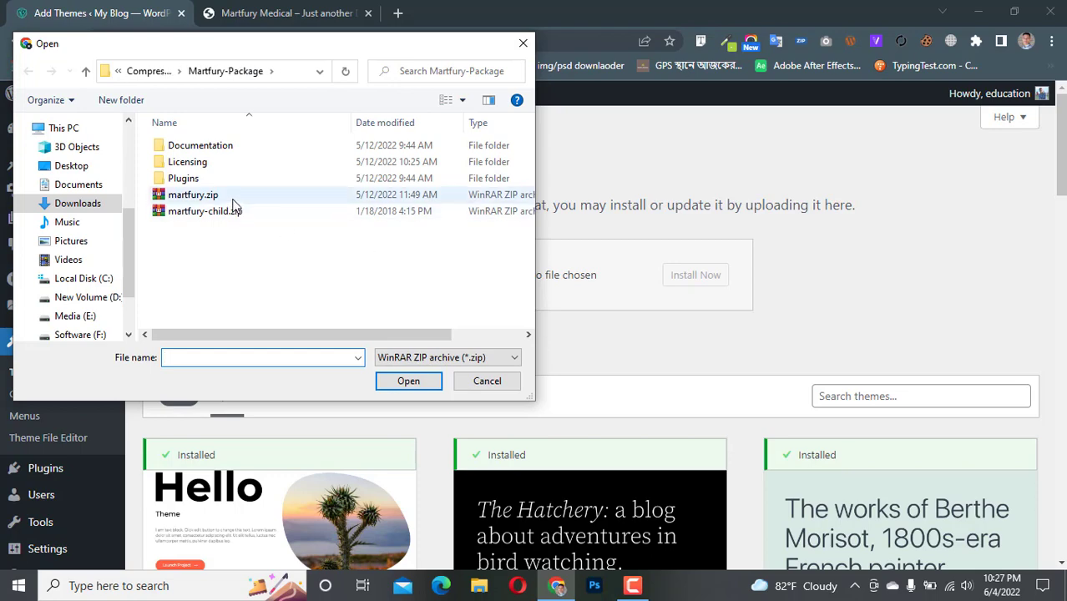
pyautogui.click(230, 199)
pyautogui.click(409, 382)
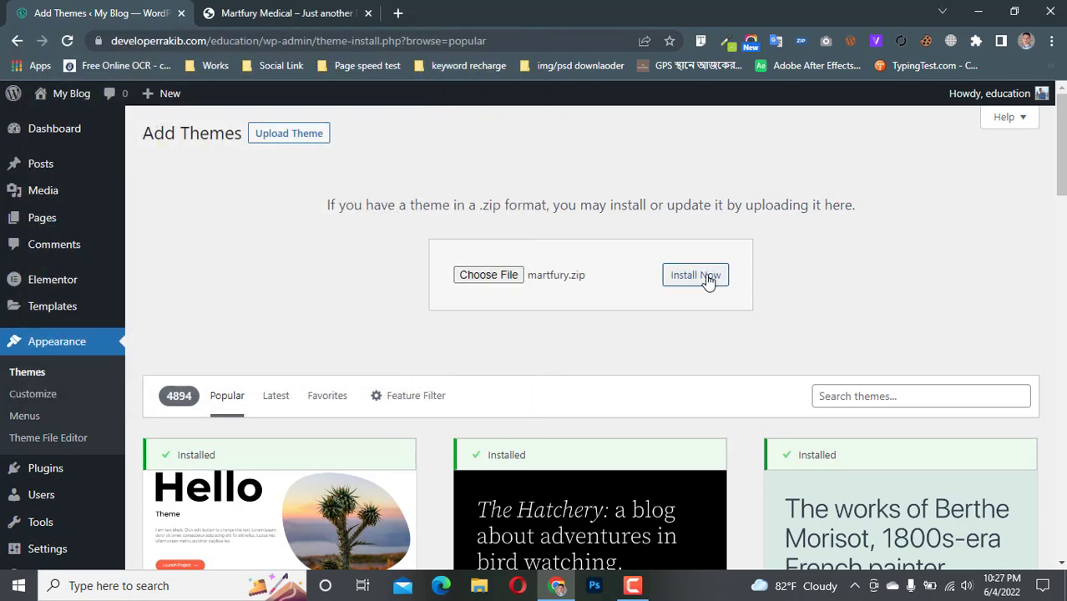
pyautogui.click(708, 282)
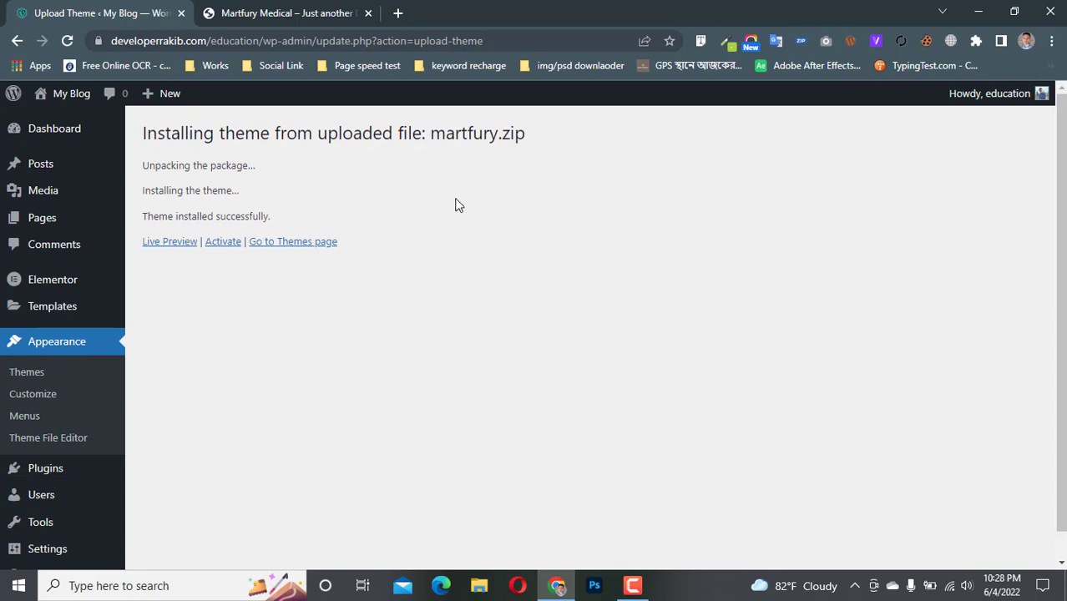
pyautogui.click(223, 243)
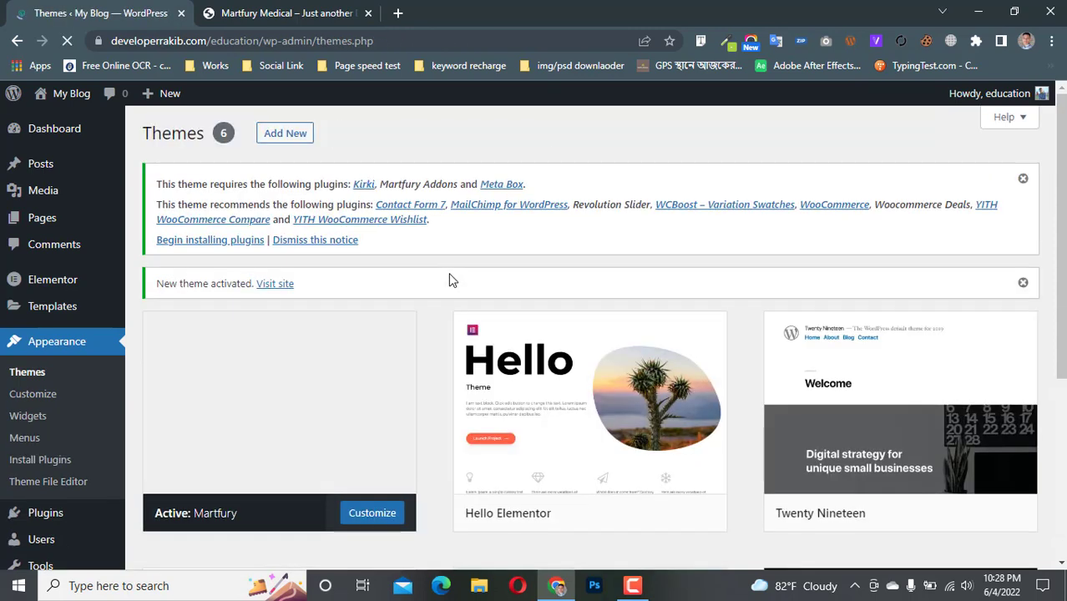
# Open the theme's required plugins installer and examine the whole list of required and recommended plugins.
pyautogui.scroll(-2, 351, 367)
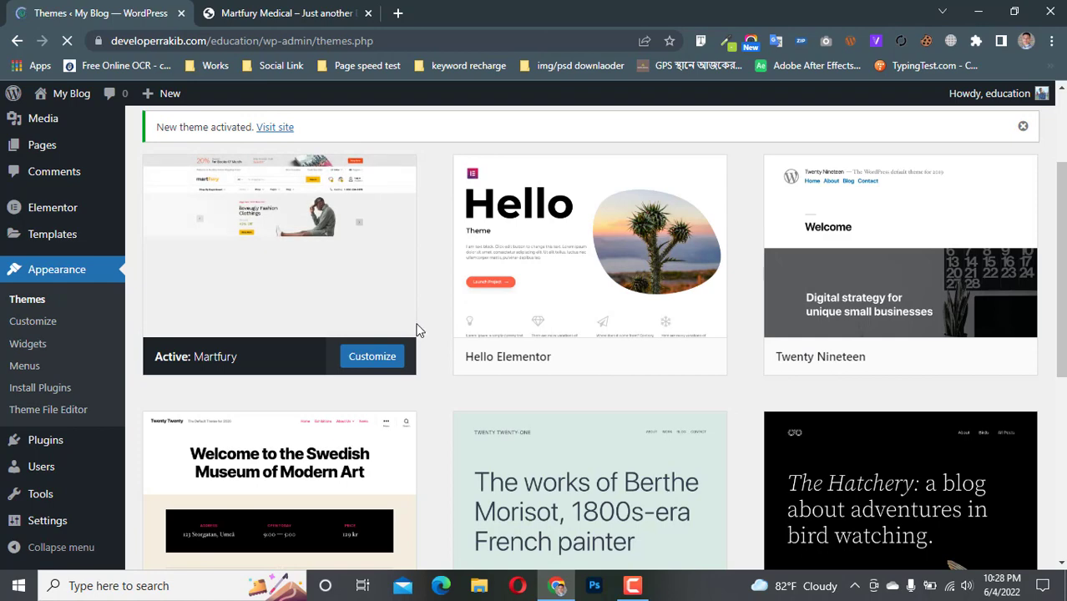
pyautogui.scroll(2, 419, 330)
pyautogui.scroll(-2, 163, 296)
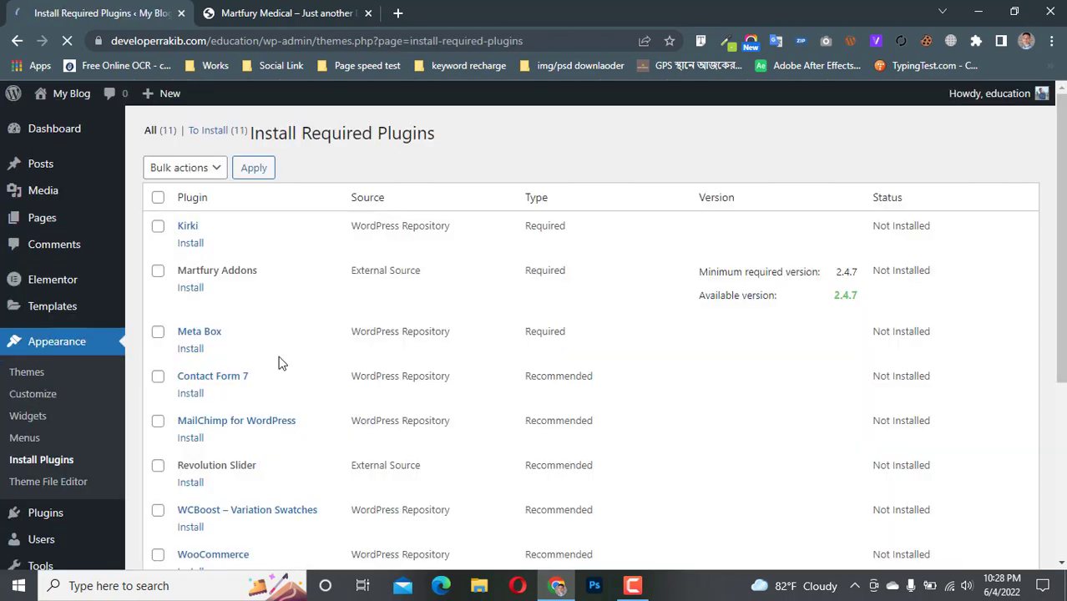
pyautogui.scroll(-5, 219, 242)
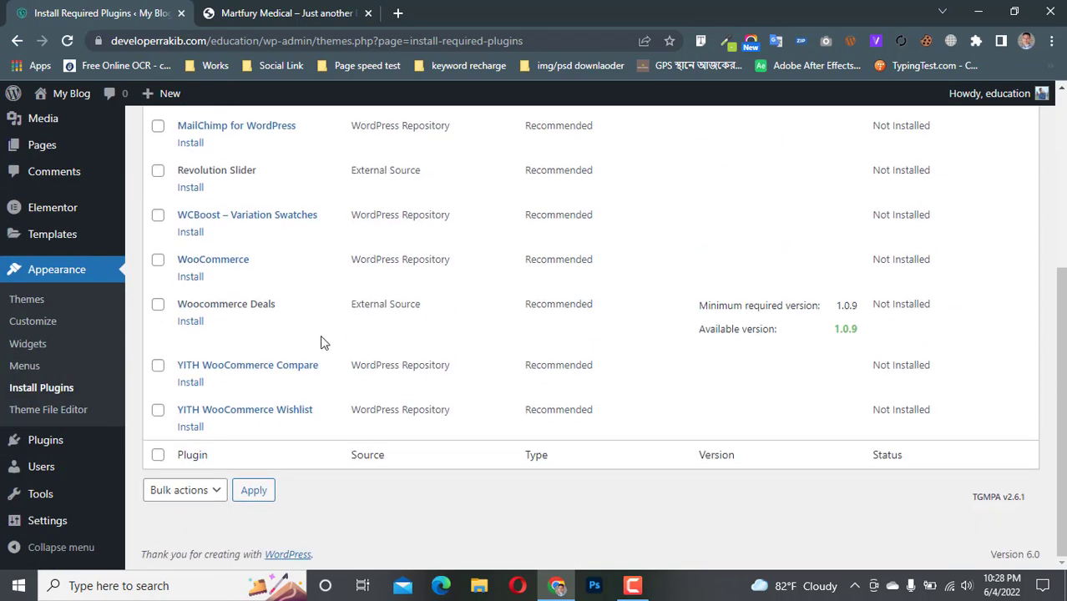
pyautogui.scroll(5, 321, 340)
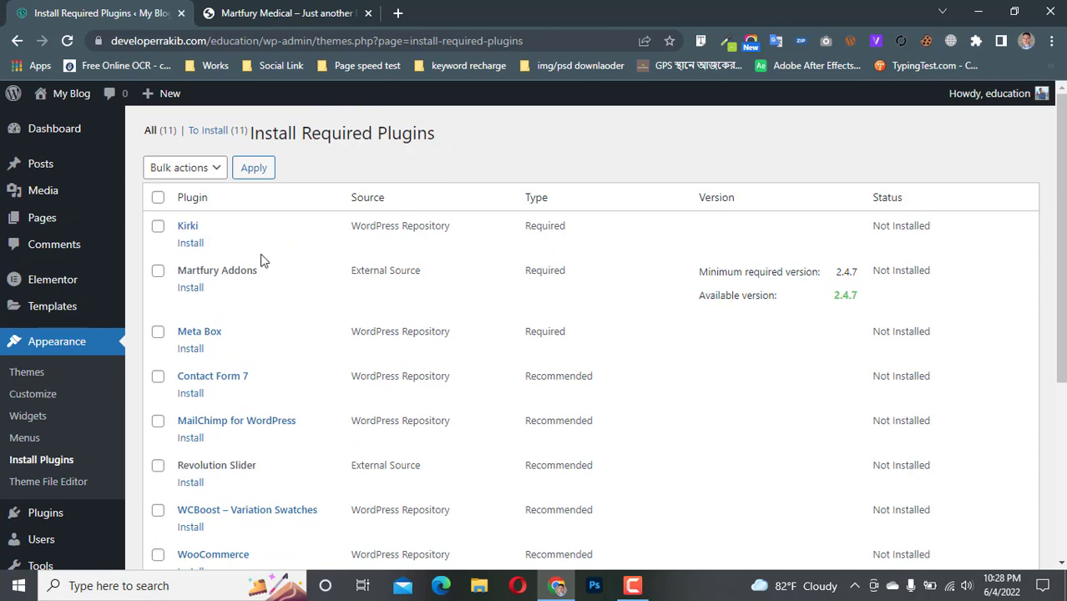
pyautogui.scroll(-4, 251, 266)
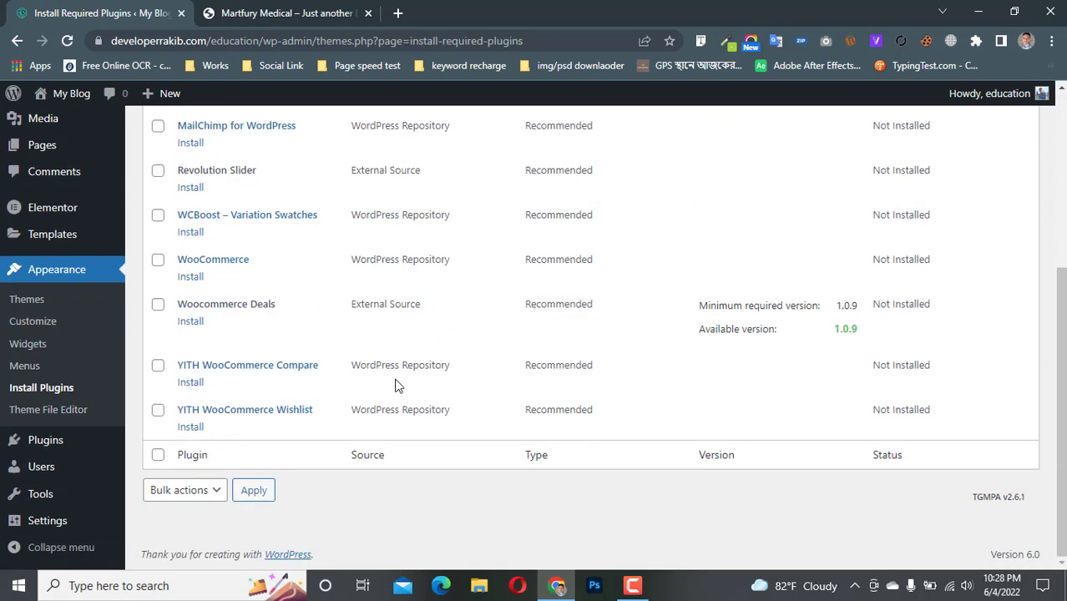
pyautogui.scroll(4, 384, 376)
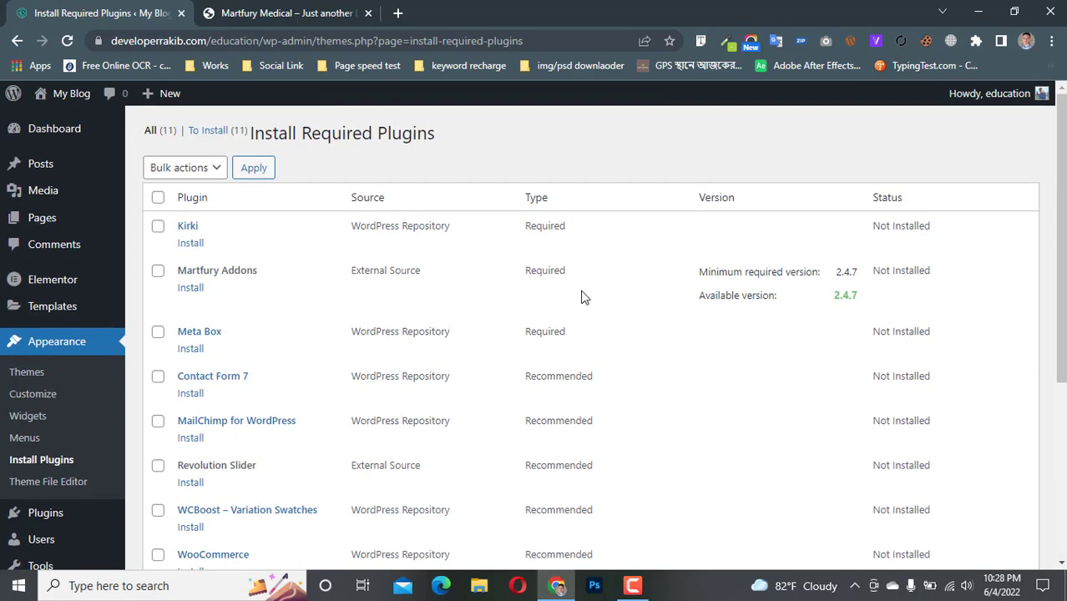
pyautogui.scroll(-4, 584, 295)
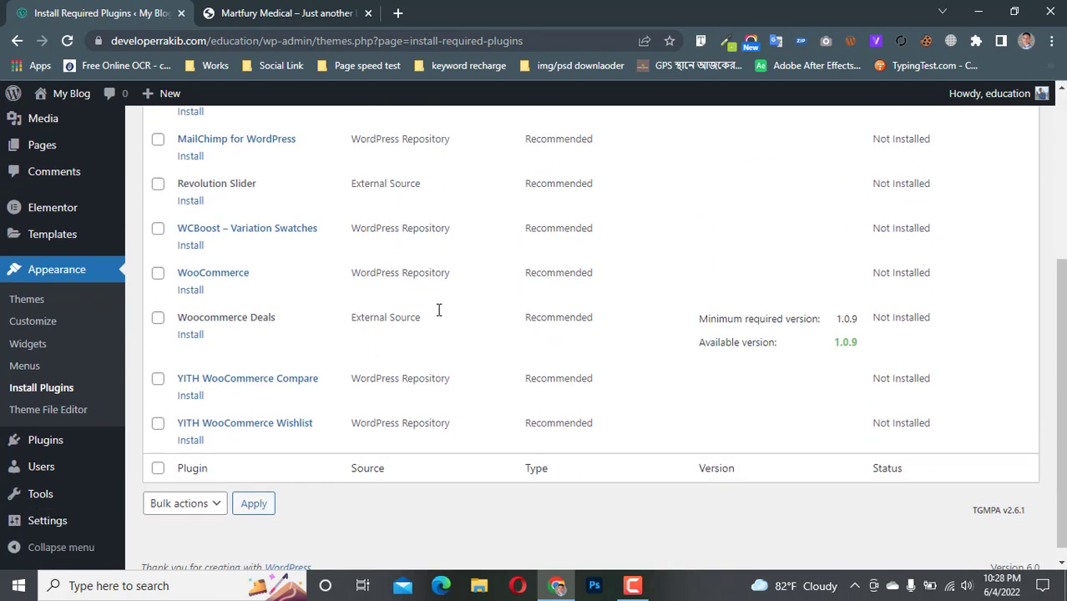
pyautogui.scroll(4, 438, 313)
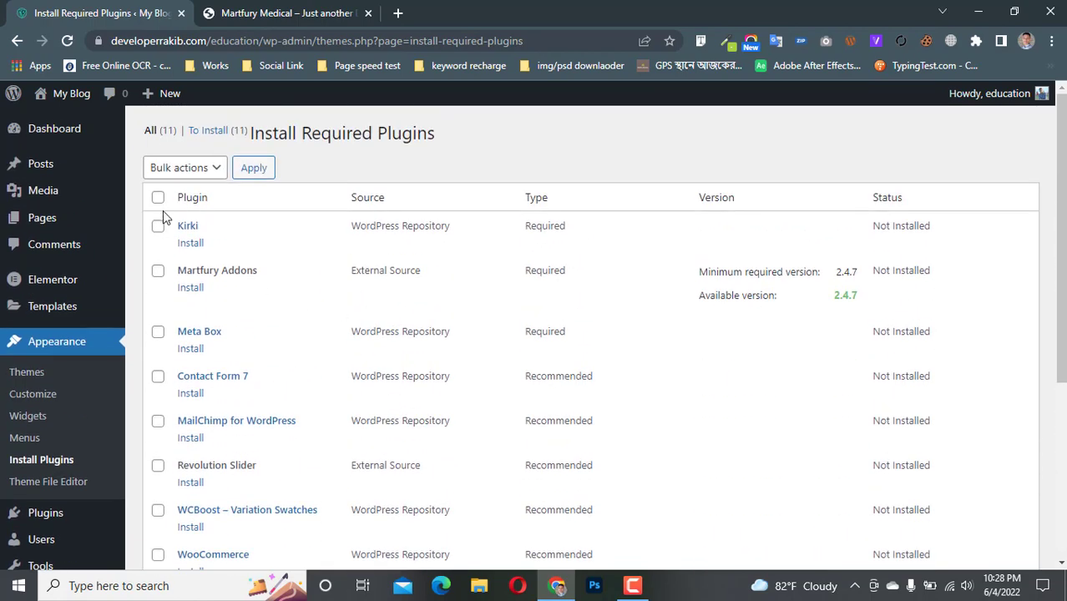
# Select all plugins in the required plugins list and bulk install them.
pyautogui.click(158, 198)
pyautogui.scroll(-4, 221, 253)
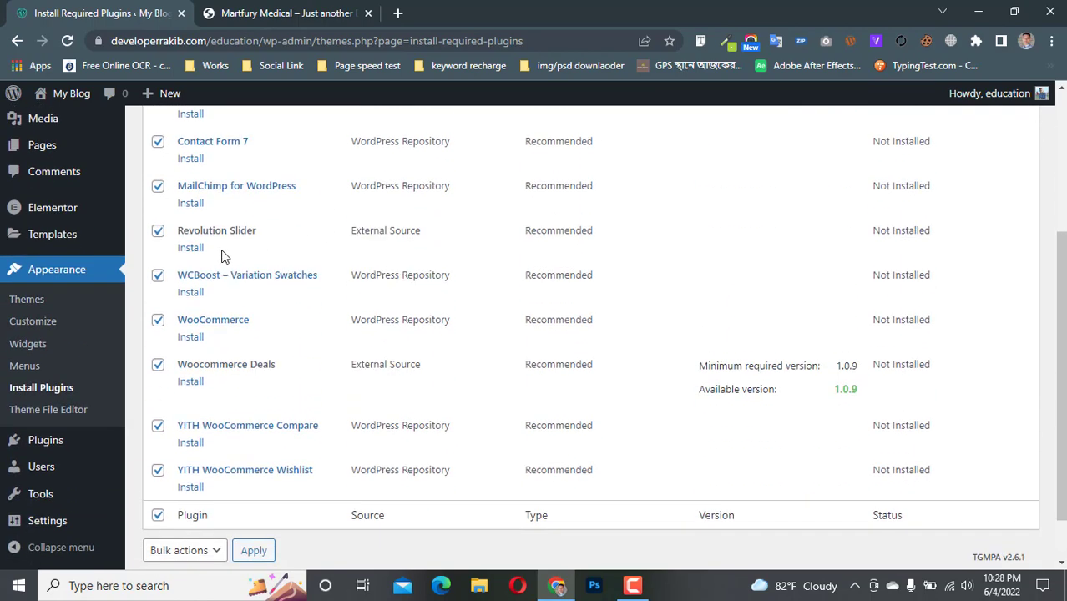
pyautogui.scroll(4, 212, 255)
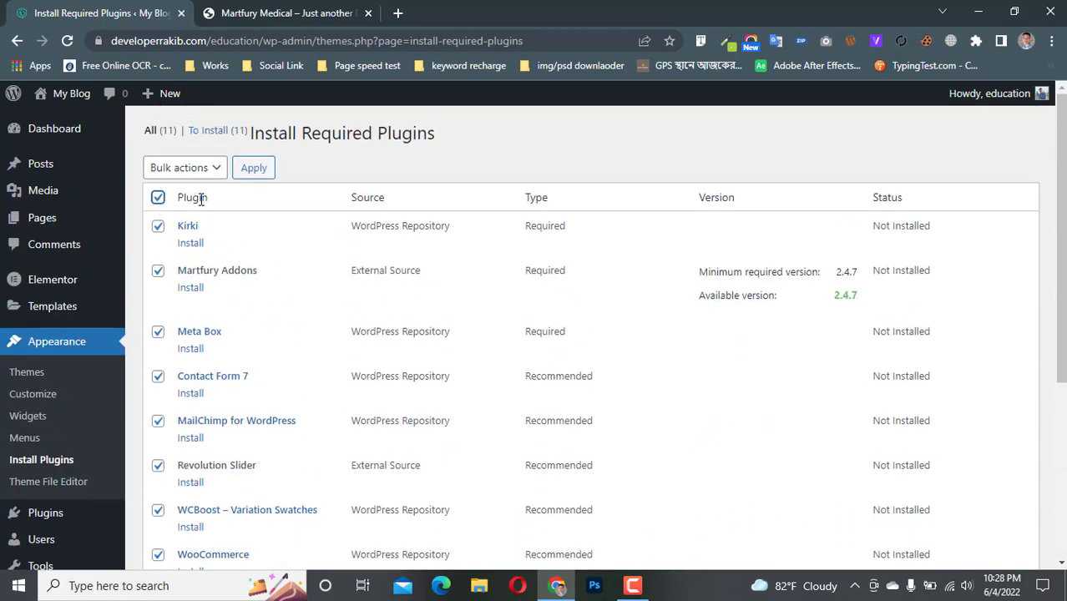
pyautogui.click(172, 175)
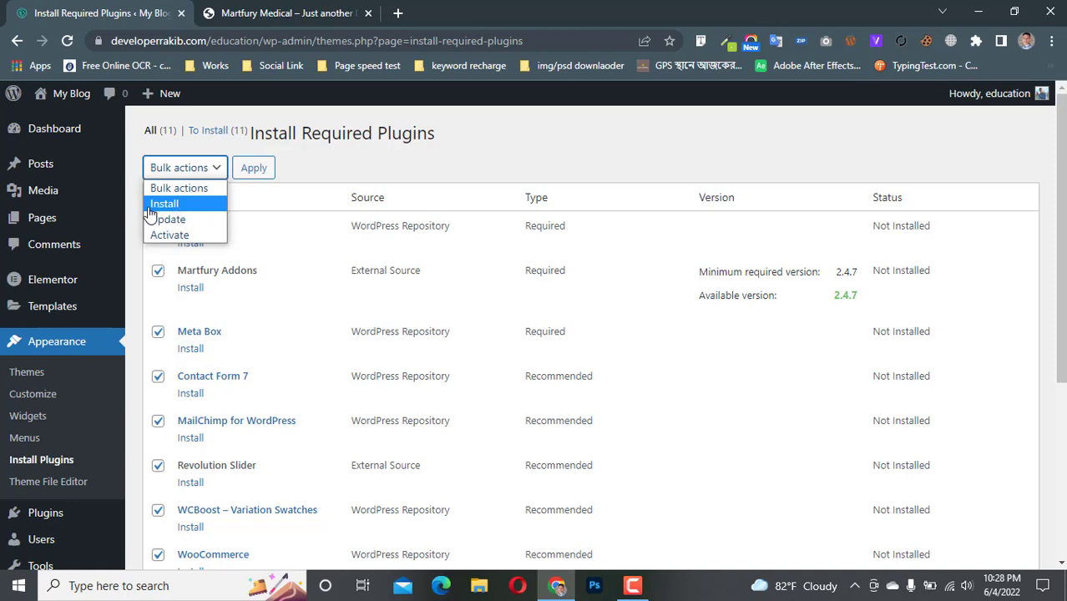
pyautogui.click(173, 206)
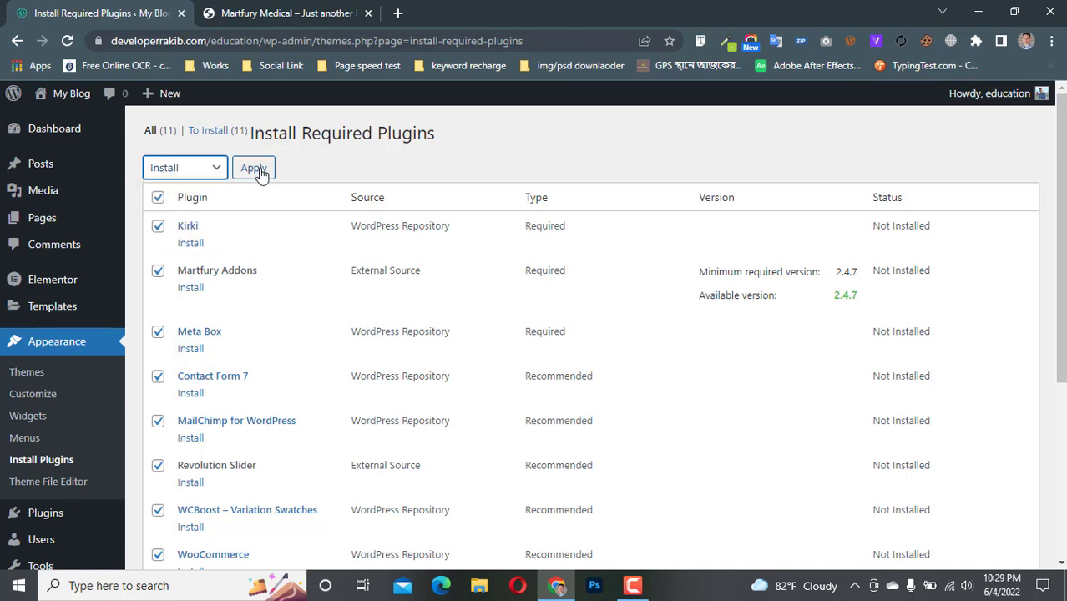
pyautogui.click(253, 171)
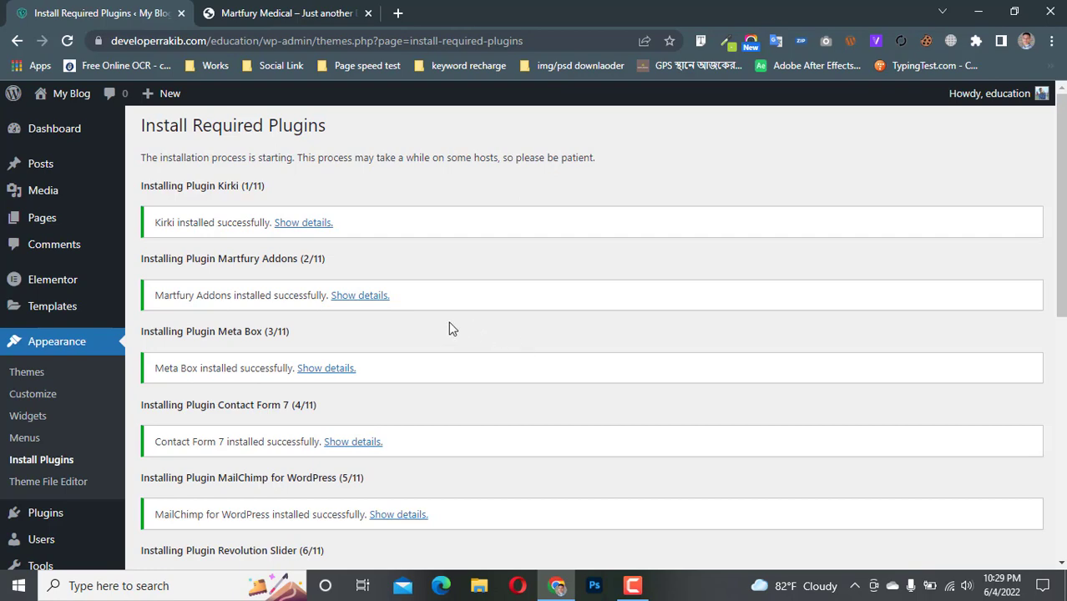
# Return to the required plugins installer, select all installed plugins and bulk activate them.
pyautogui.scroll(-6, 449, 328)
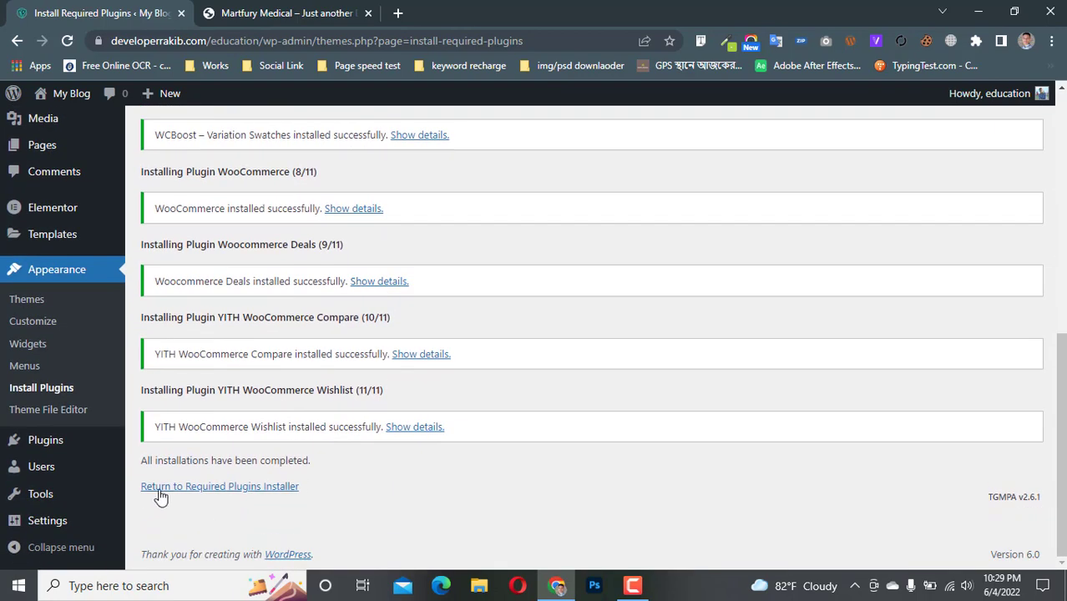
pyautogui.click(261, 487)
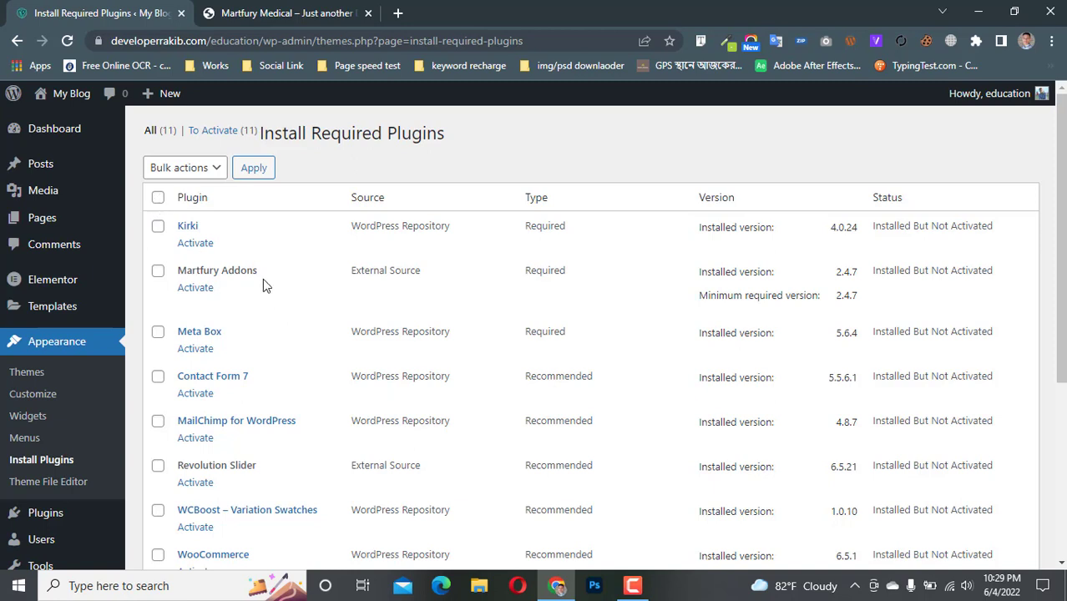
pyautogui.click(158, 199)
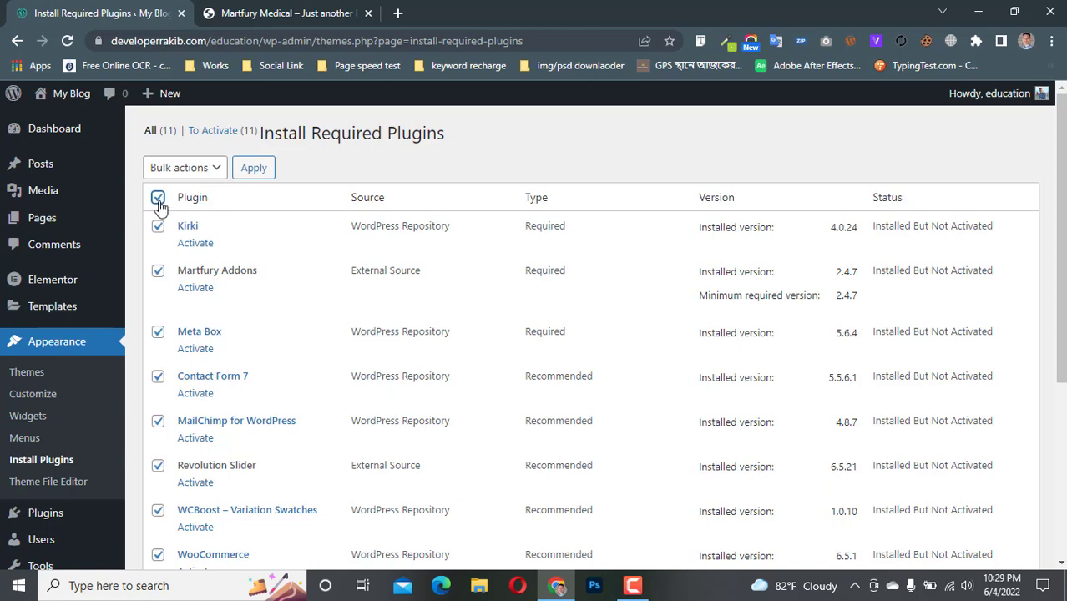
pyautogui.click(206, 168)
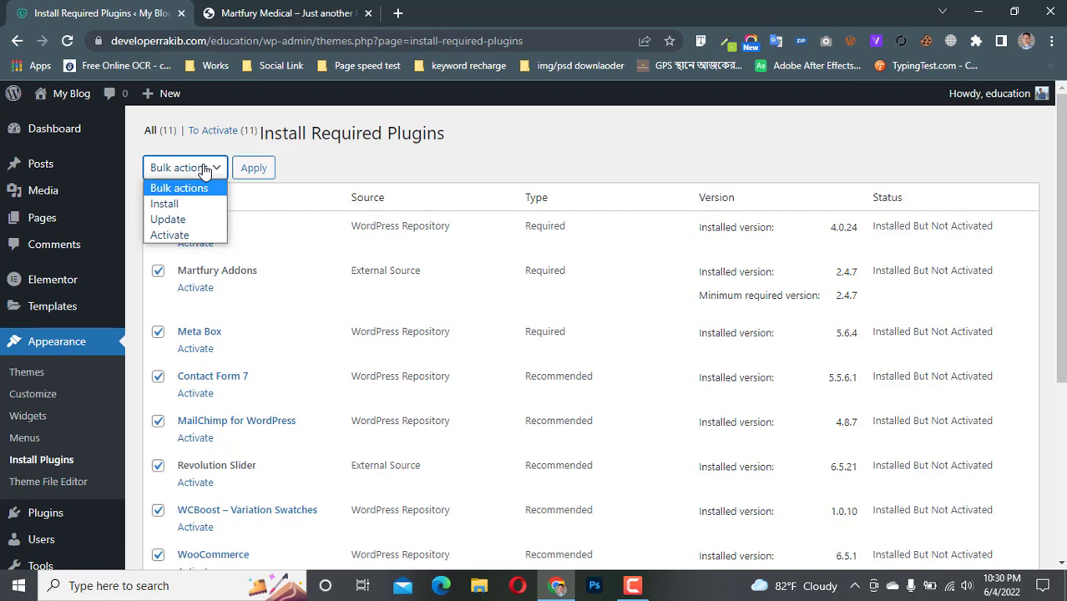
pyautogui.click(161, 237)
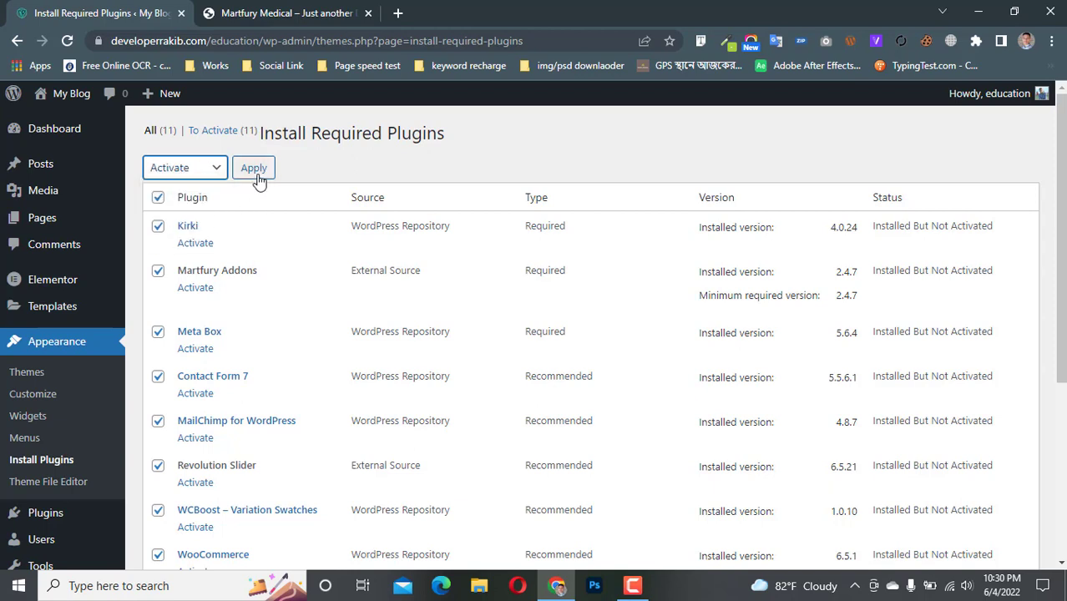
pyautogui.click(253, 170)
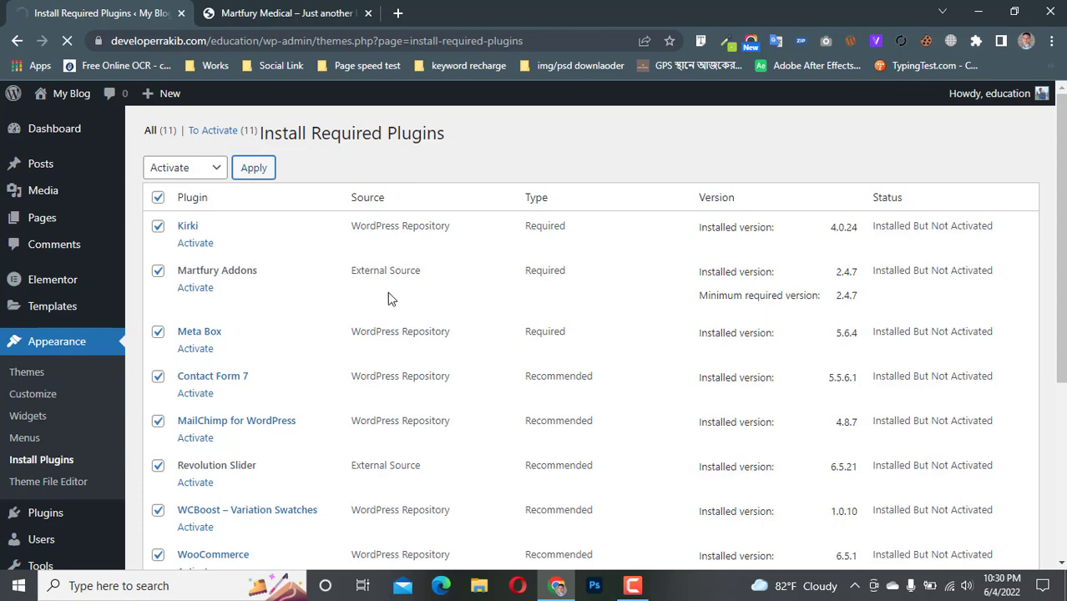
# Open the blog's front end in a new browser tab and examine its home page from header to footer.
pyautogui.scroll(-5, 242, 310)
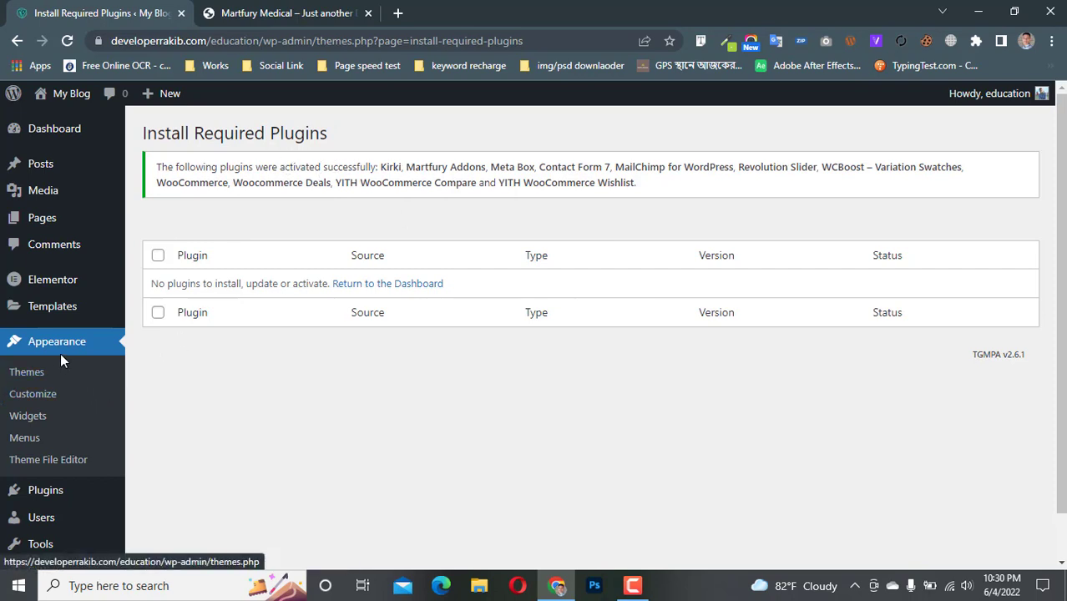
pyautogui.scroll(-1, 95, 345)
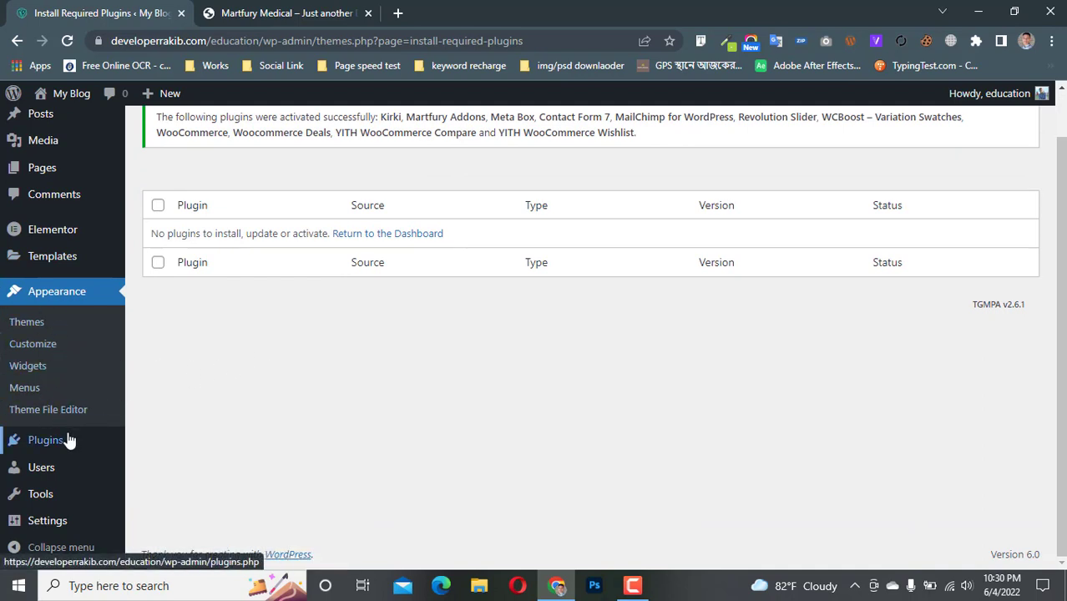
pyautogui.moveTo(69, 440)
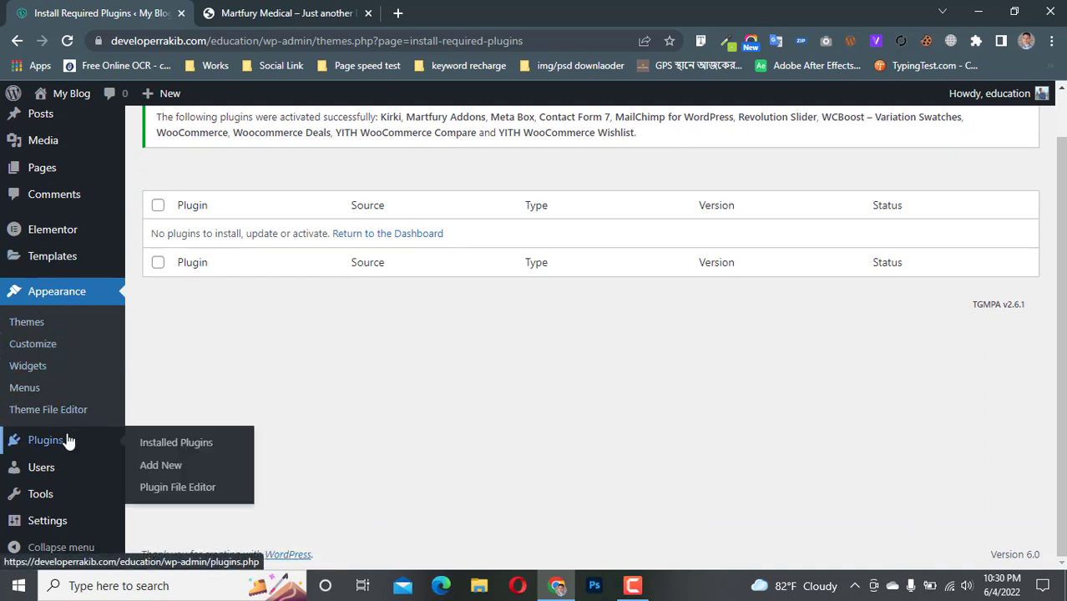
pyautogui.rightClick(50, 95)
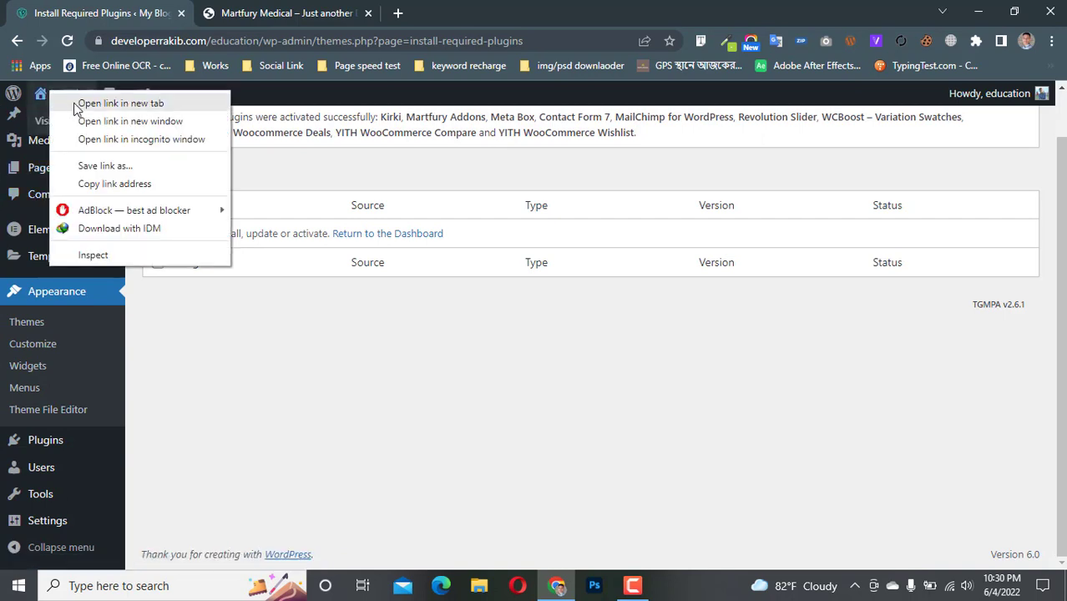
pyautogui.click(120, 103)
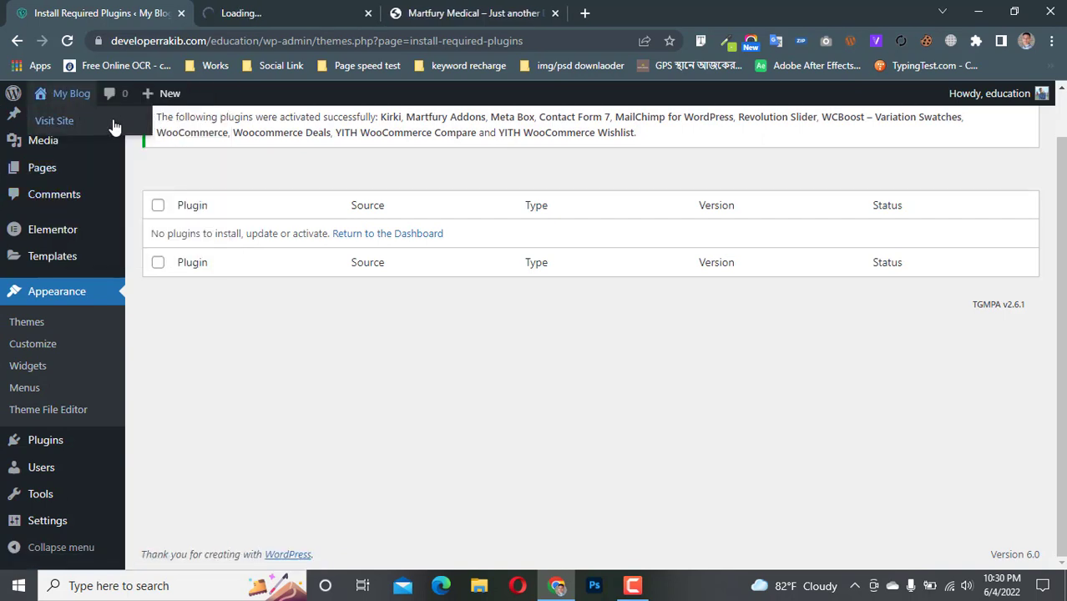
pyautogui.hotkey('ctrl', 'Tab')
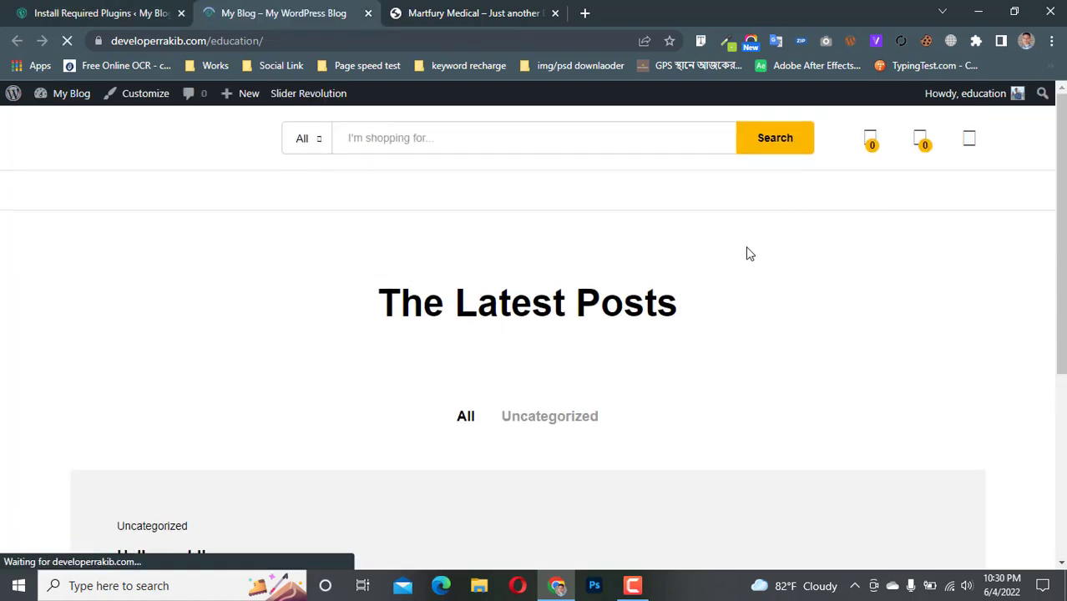
pyautogui.scroll(-4, 218, 264)
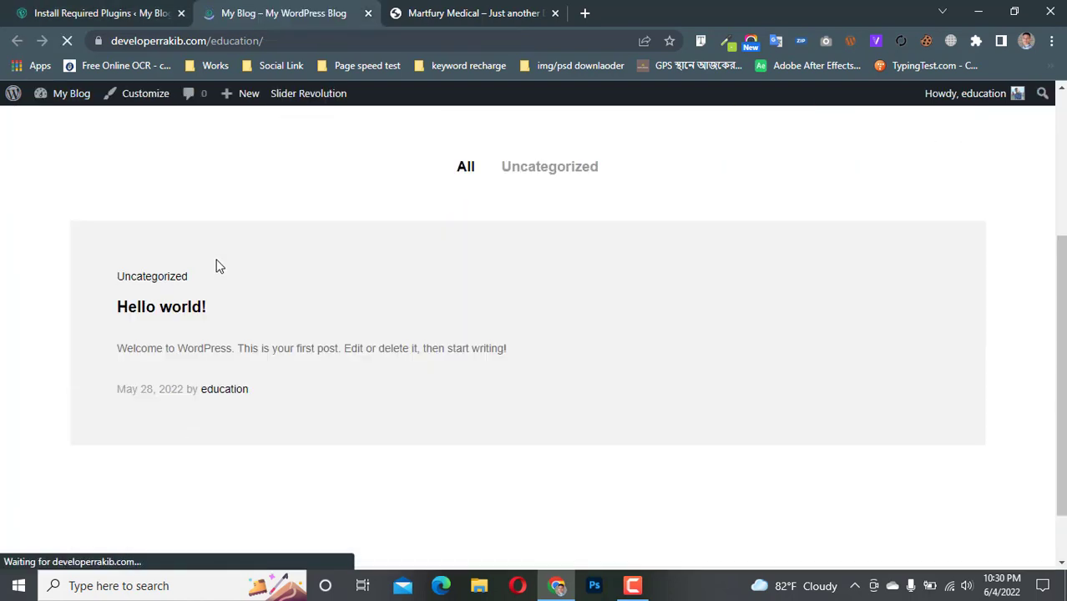
pyautogui.scroll(4, 583, 383)
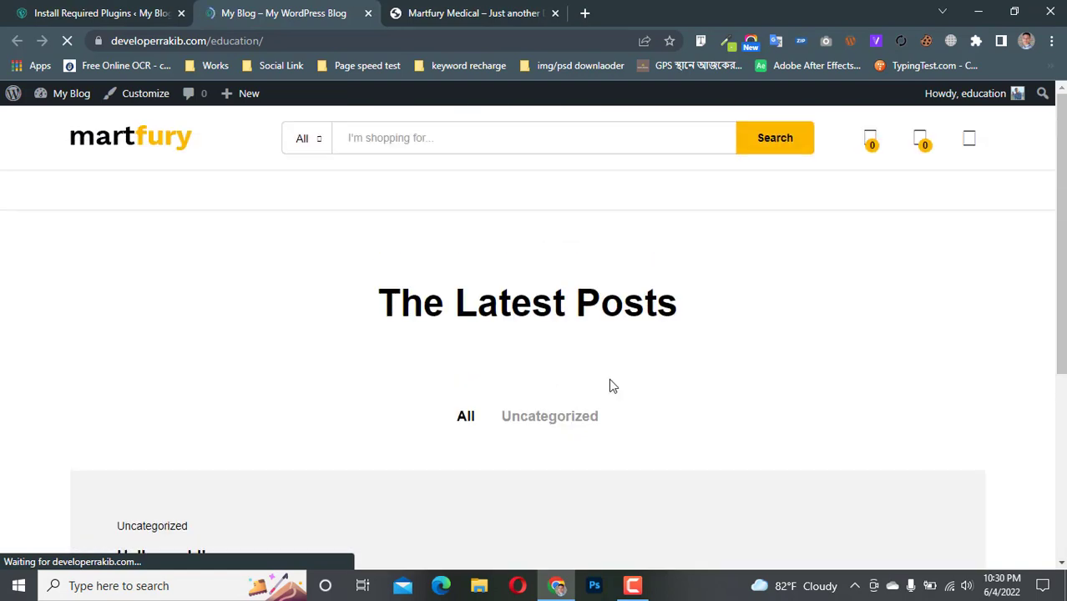
pyautogui.scroll(-4, 382, 322)
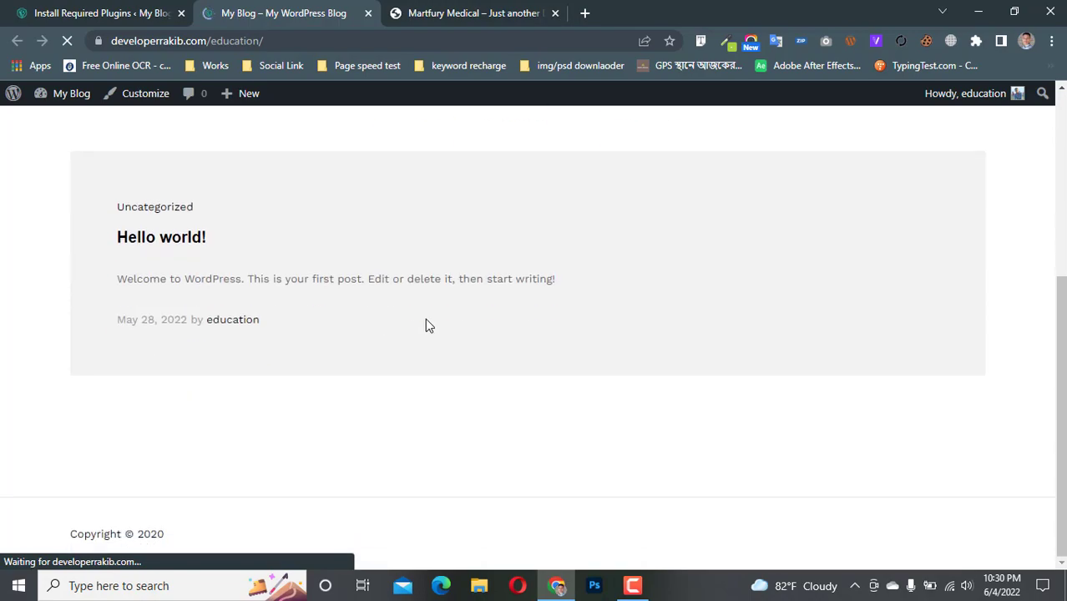
# Switch to the Martfury Medical demo site and examine its home page sections all the way to the footer.
pyautogui.click(486, 10)
pyautogui.scroll(-5, 397, 225)
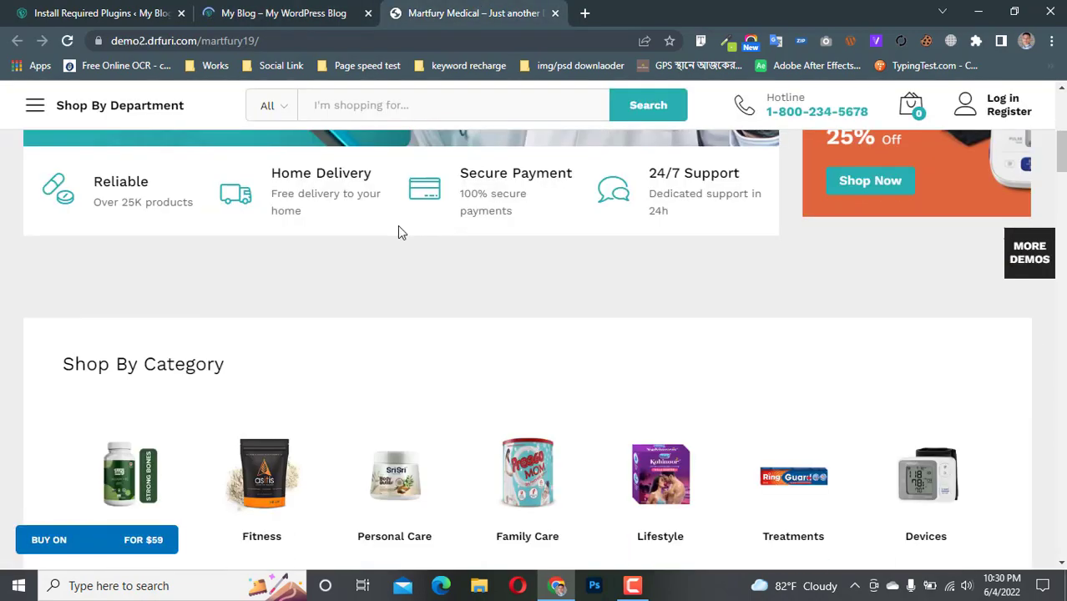
pyautogui.scroll(5, 723, 266)
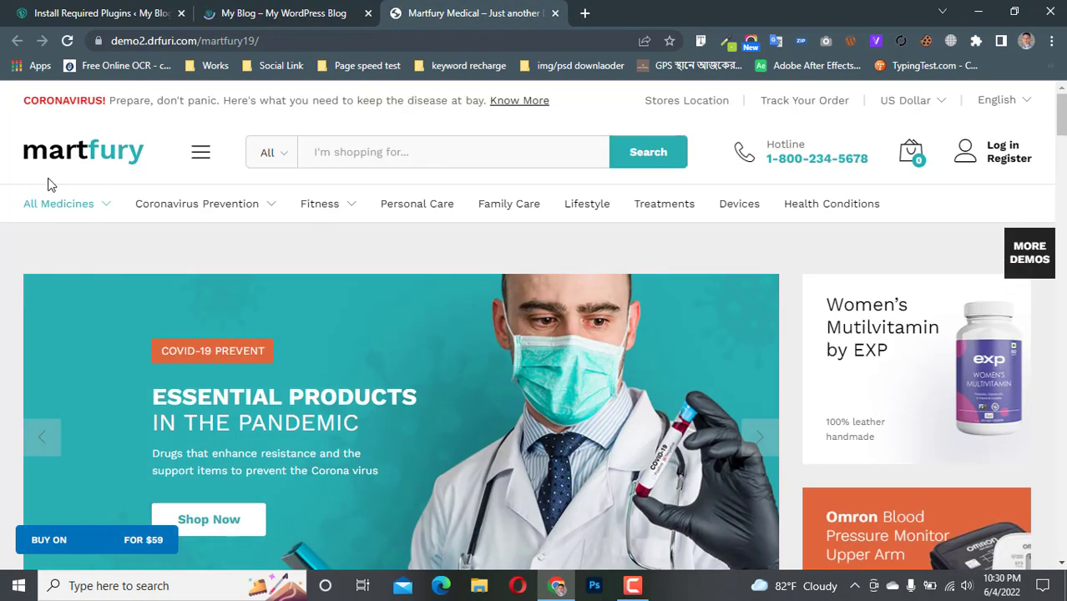
pyautogui.scroll(-5, 372, 217)
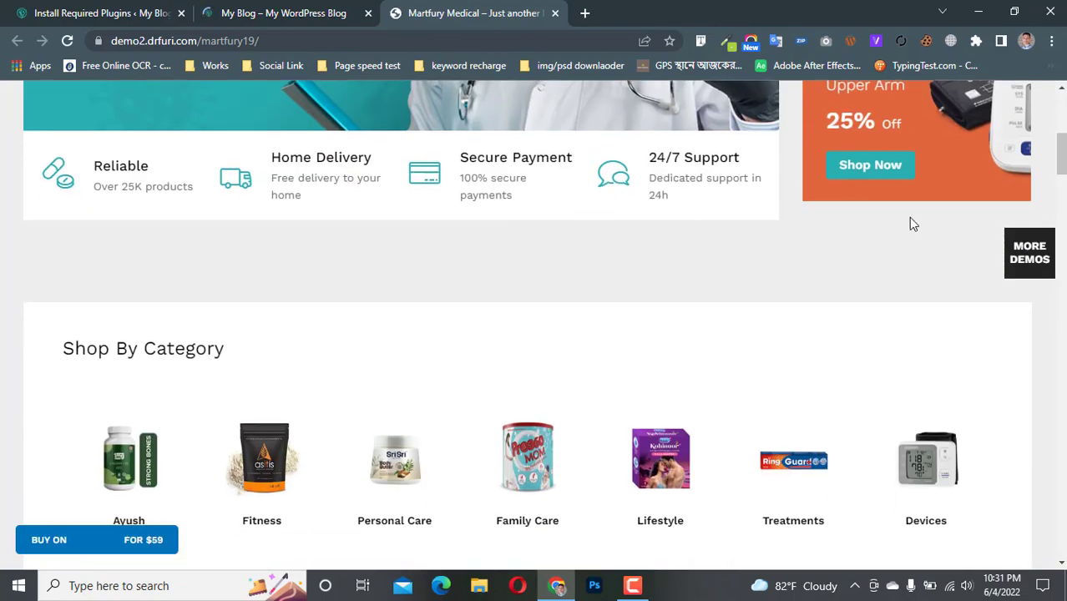
pyautogui.scroll(-10, 220, 218)
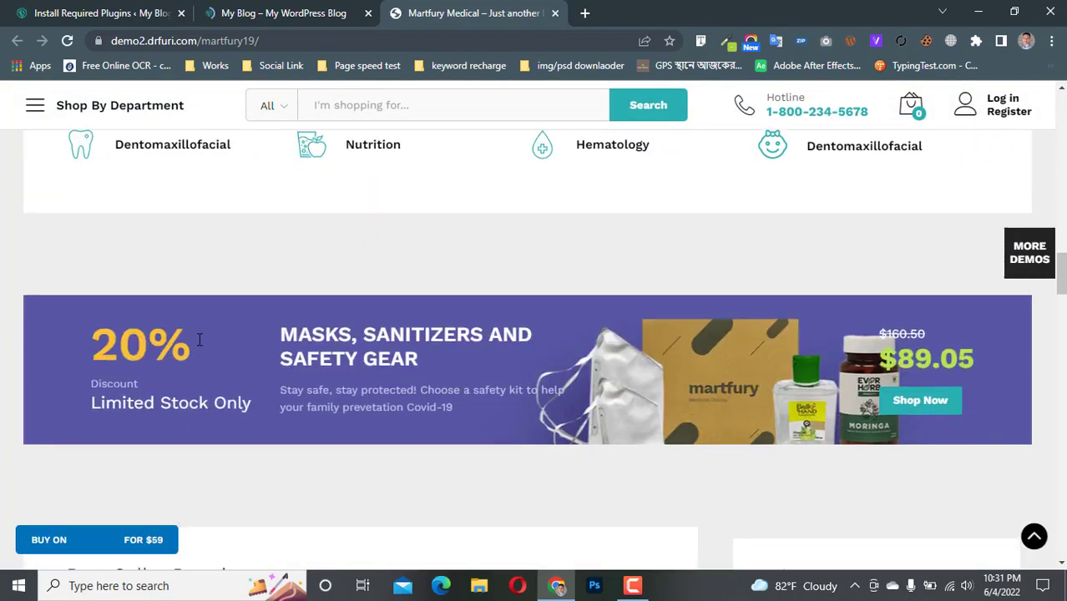
pyautogui.scroll(-4, 797, 349)
pyautogui.scroll(4, 508, 324)
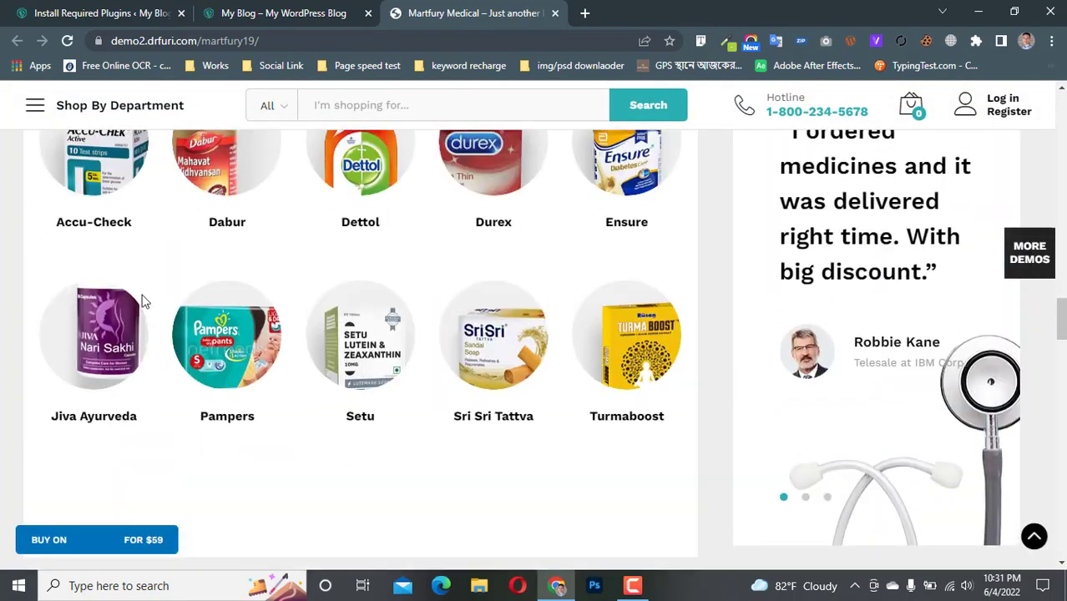
pyautogui.scroll(-4, 143, 302)
pyautogui.scroll(-10, 372, 348)
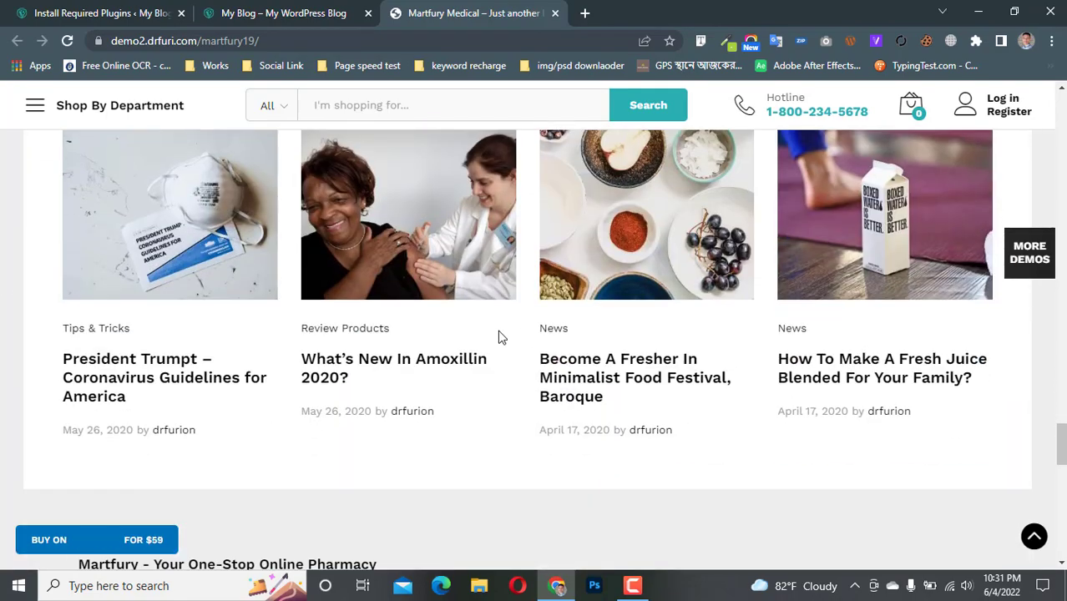
pyautogui.scroll(-15, 443, 307)
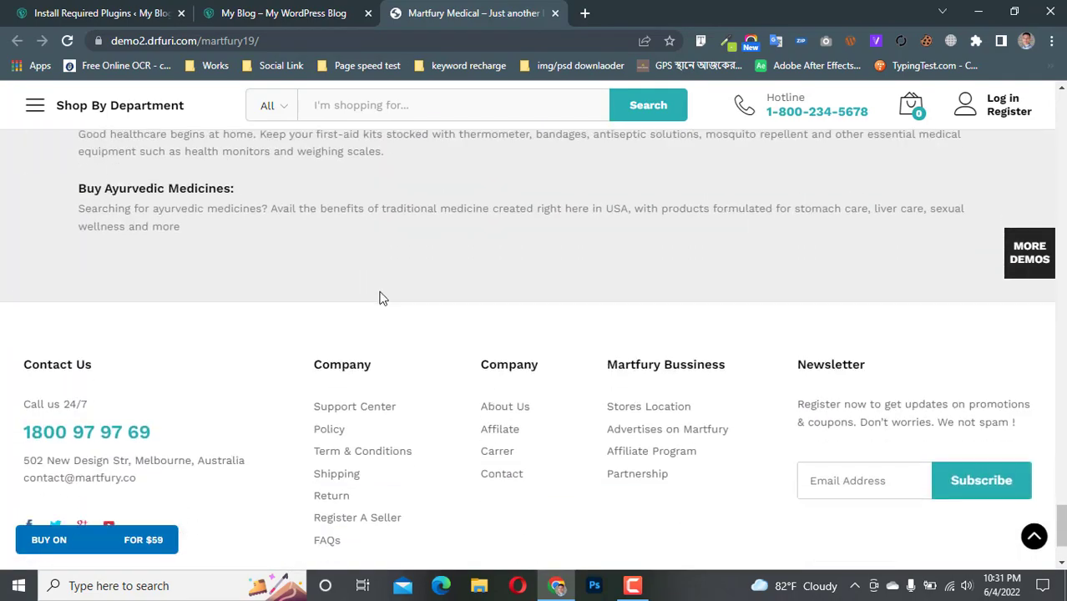
# Return to the blog's own front page and compare its header, posts and footer with the demo site.
pyautogui.click(258, 10)
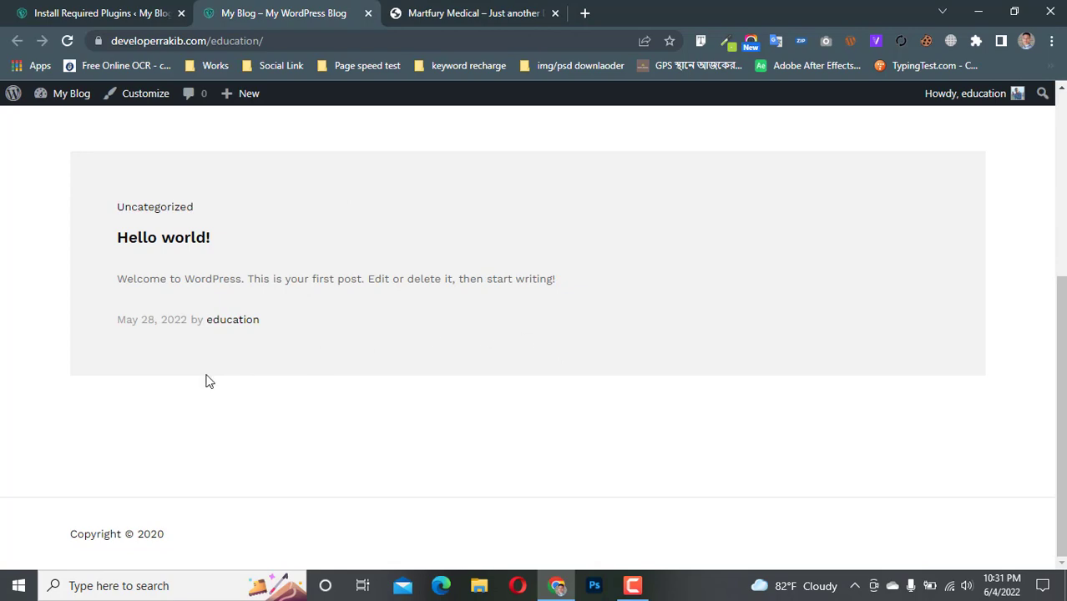
pyautogui.scroll(5, 317, 384)
pyautogui.scroll(-5, 368, 384)
pyautogui.scroll(5, 203, 338)
pyautogui.scroll(-2, 541, 346)
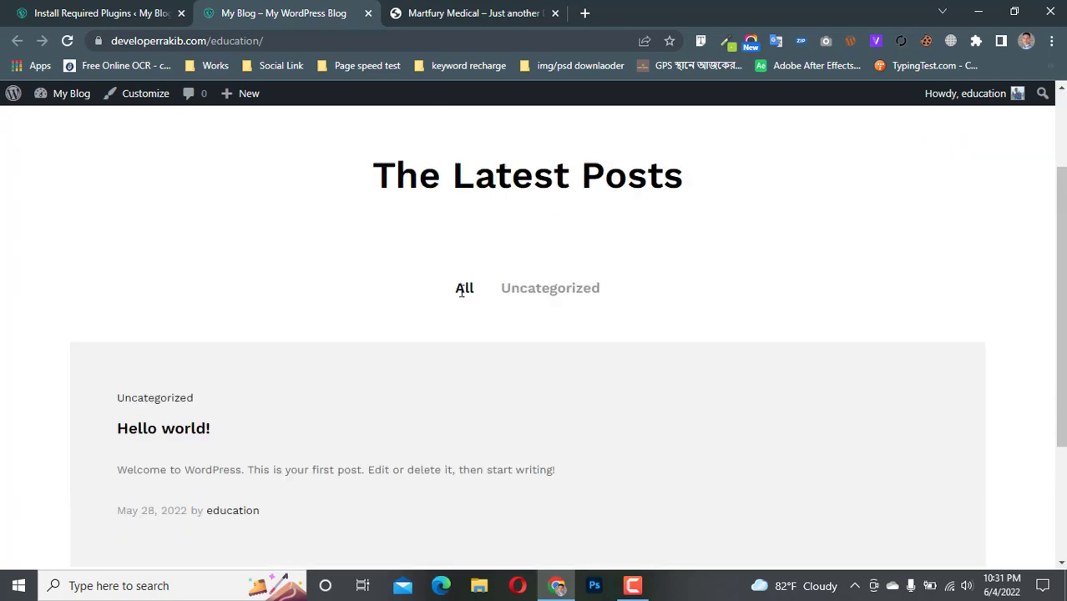
pyautogui.scroll(2, 239, 190)
# Return to the WordPress admin and open the plugin upload form for adding a new plugin.
pyautogui.click(76, 9)
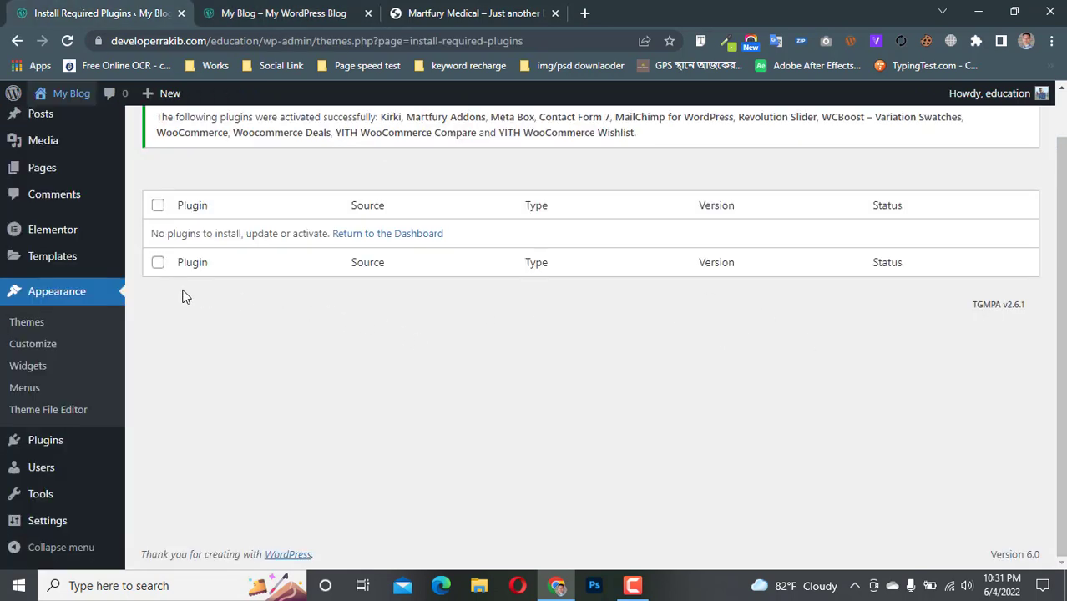
pyautogui.scroll(1, 84, 375)
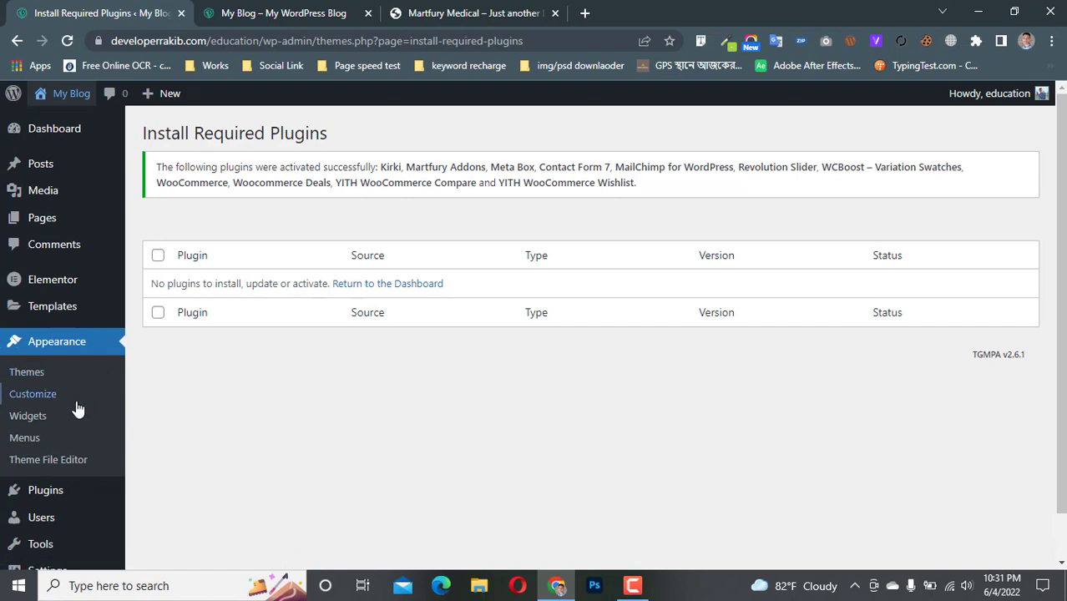
pyautogui.scroll(-1, 50, 442)
pyautogui.moveTo(57, 453)
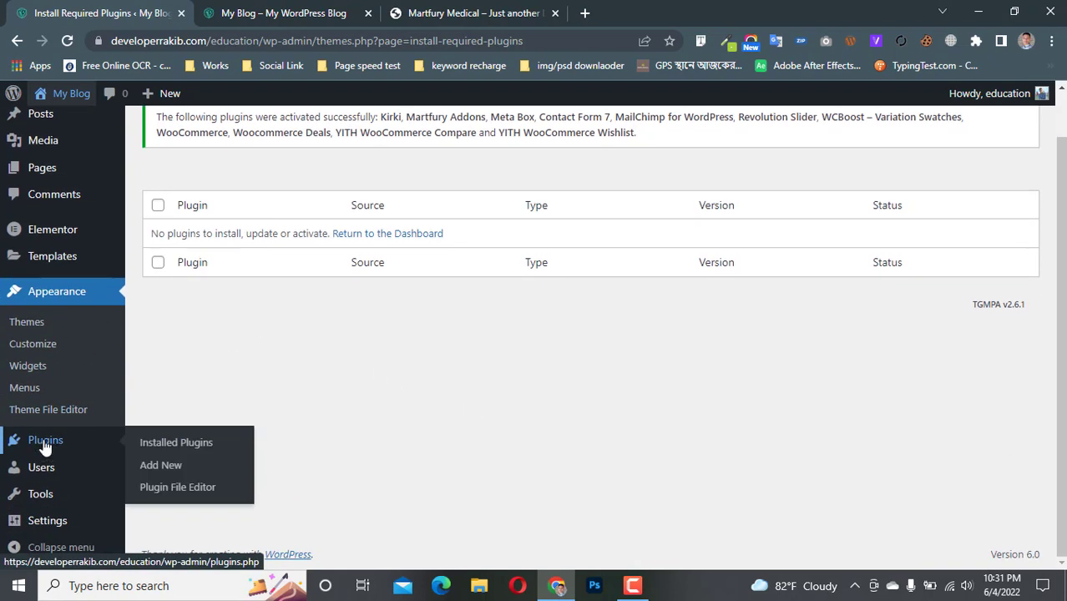
pyautogui.click(159, 468)
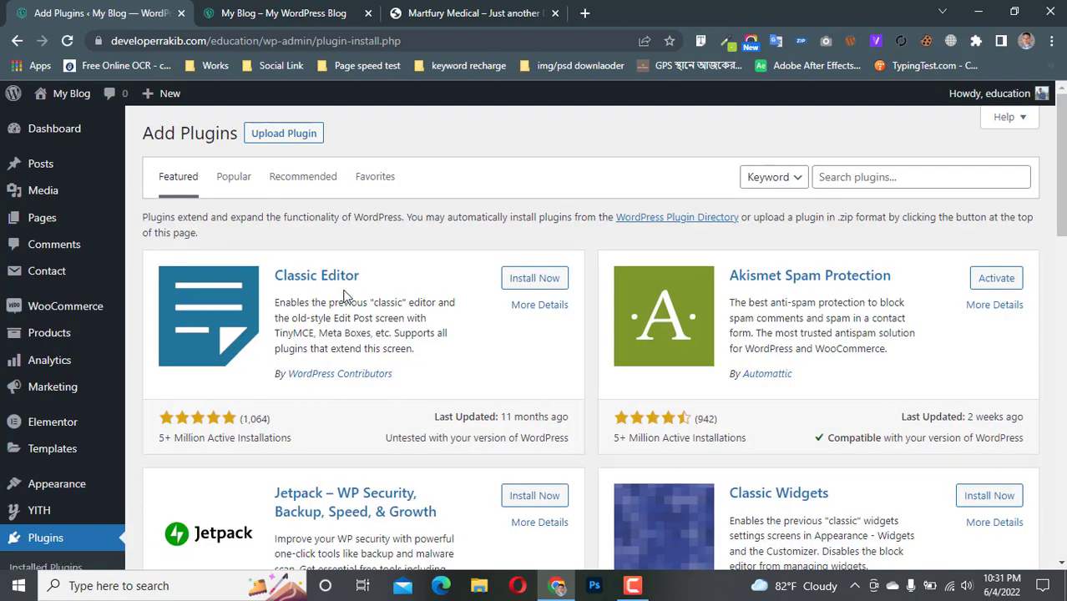
pyautogui.click(275, 137)
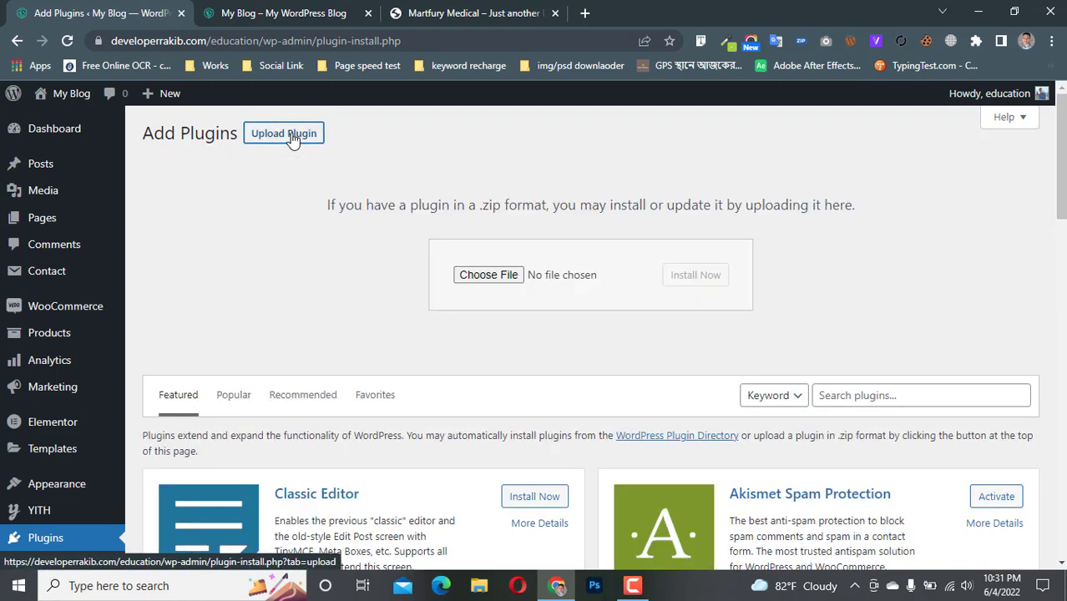
# Upload and install soo-demo-importer.zip from the Plugins folder in Martfury-Package, and activate the plugin.
pyautogui.click(485, 274)
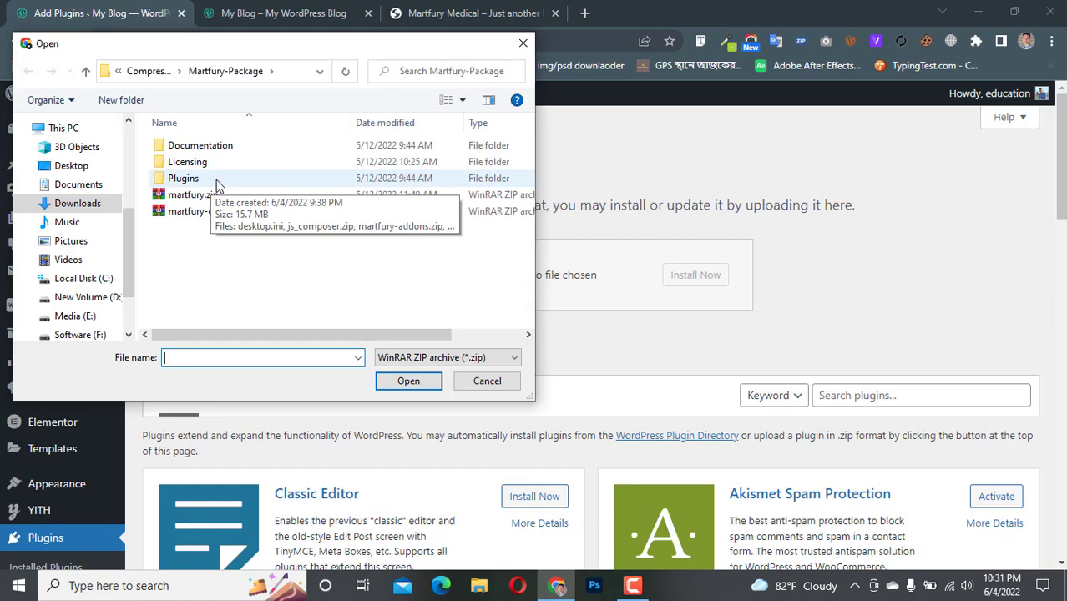
pyautogui.doubleClick(213, 182)
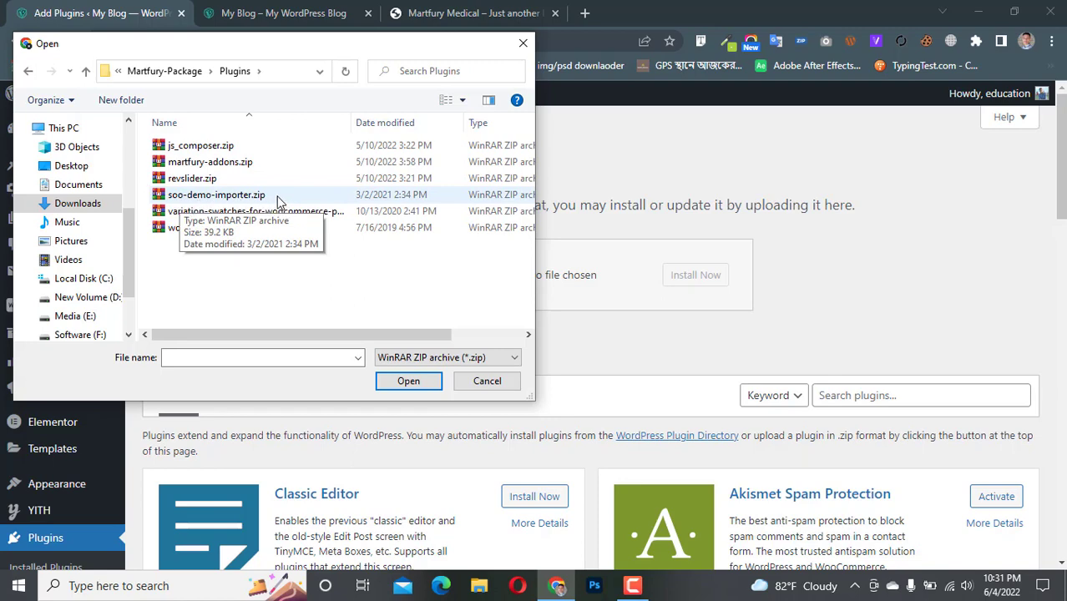
pyautogui.click(250, 195)
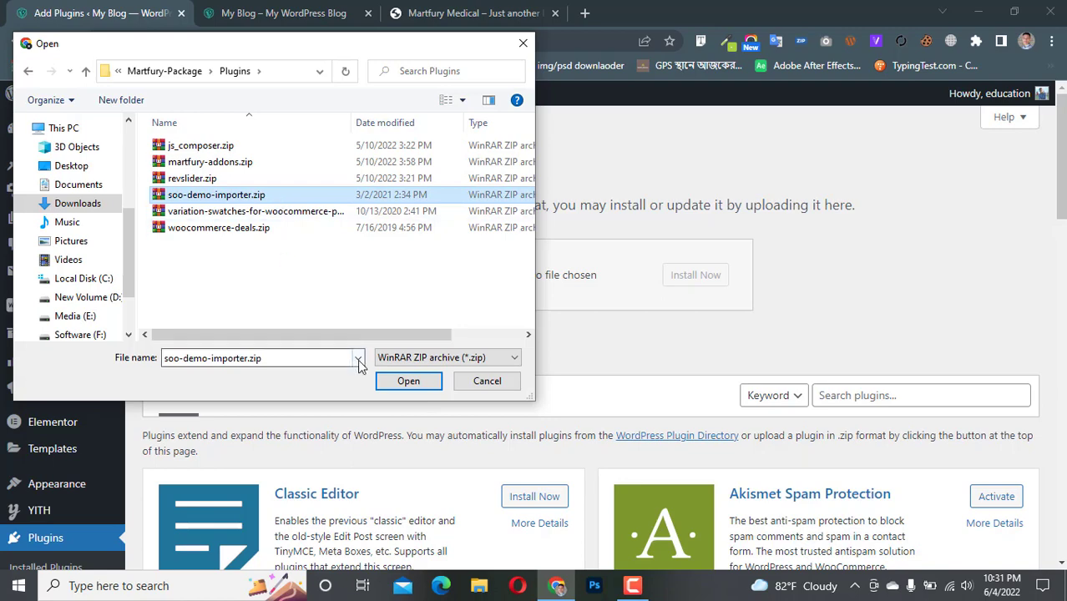
pyautogui.click(408, 381)
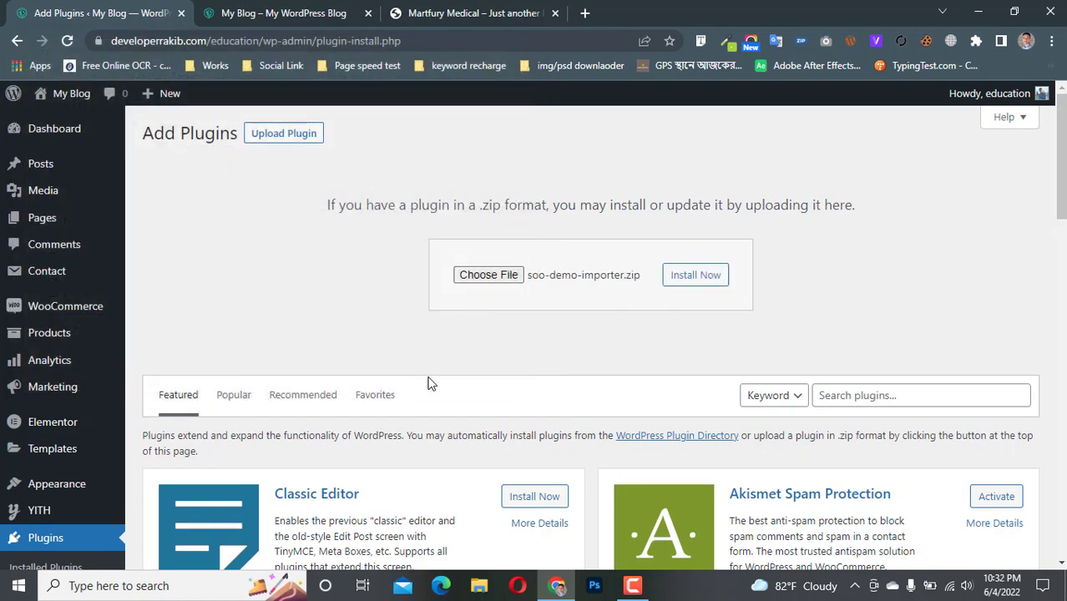
pyautogui.click(692, 282)
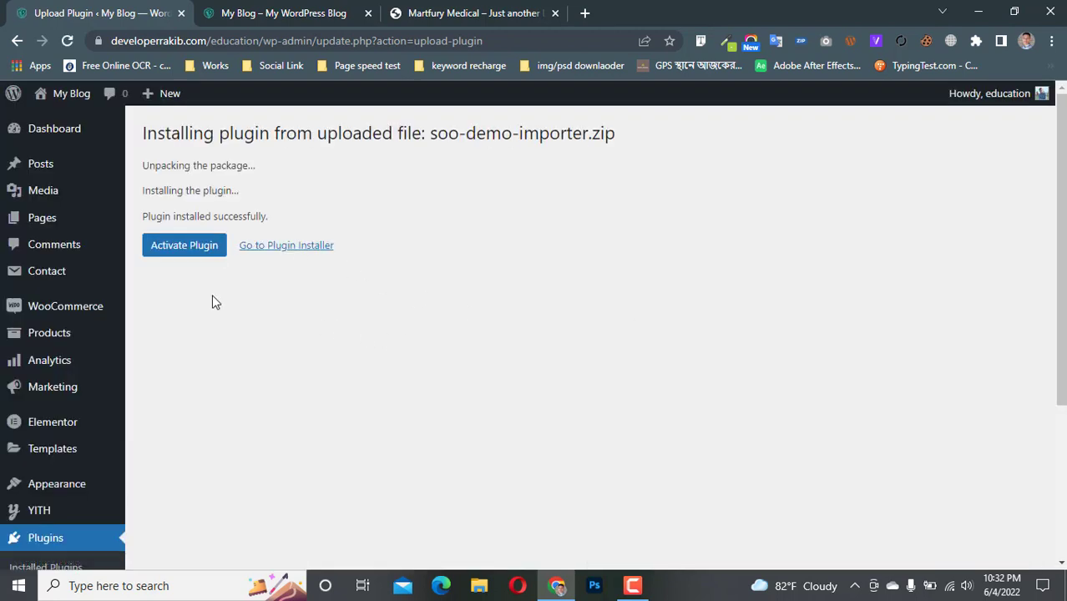
pyautogui.click(180, 251)
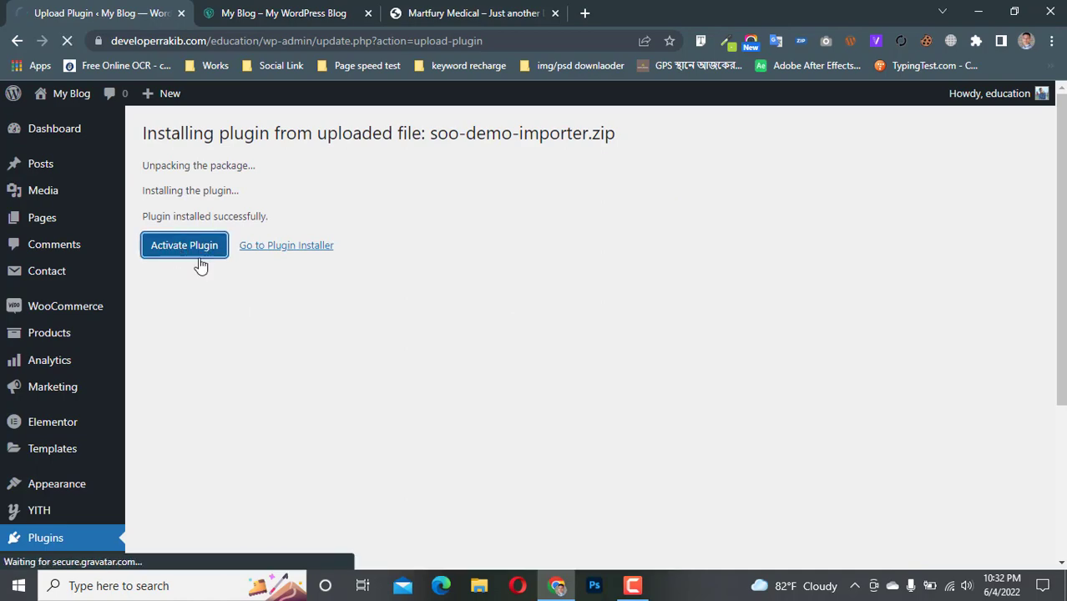
# Review the installed plugins list and open the Import Demo Data page at its Elementor demos.
pyautogui.scroll(-3, 451, 324)
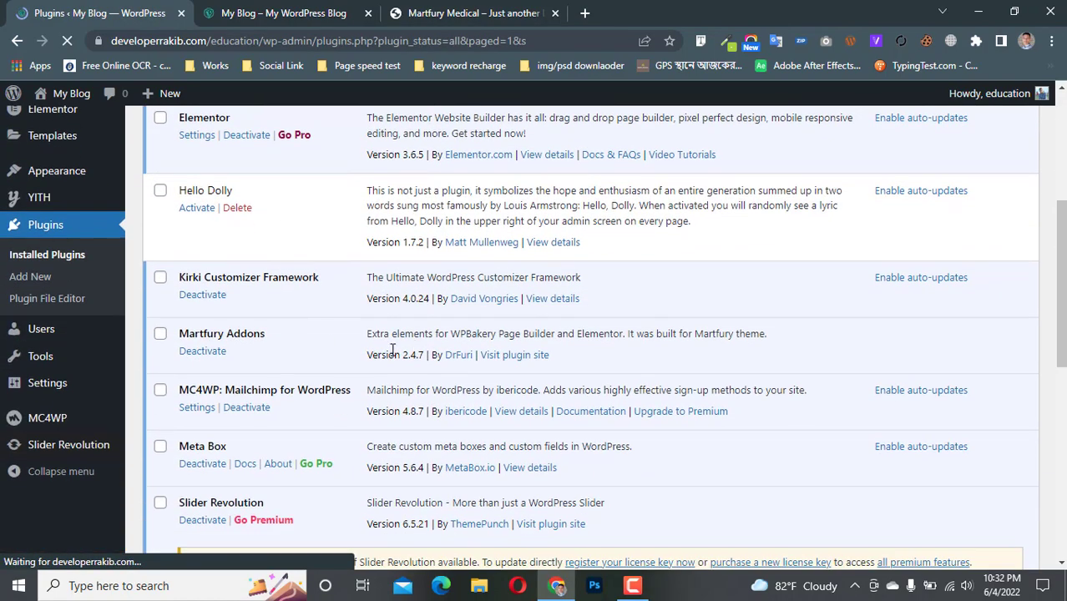
pyautogui.scroll(-5, 334, 348)
pyautogui.scroll(-1, 192, 425)
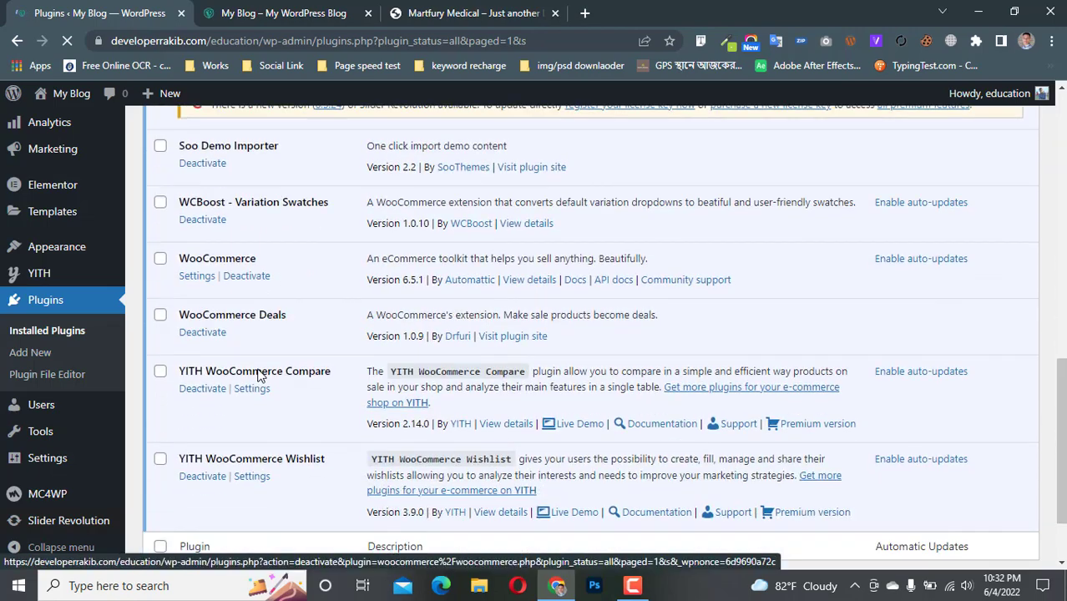
pyautogui.scroll(10, 282, 368)
pyautogui.scroll(2, 292, 367)
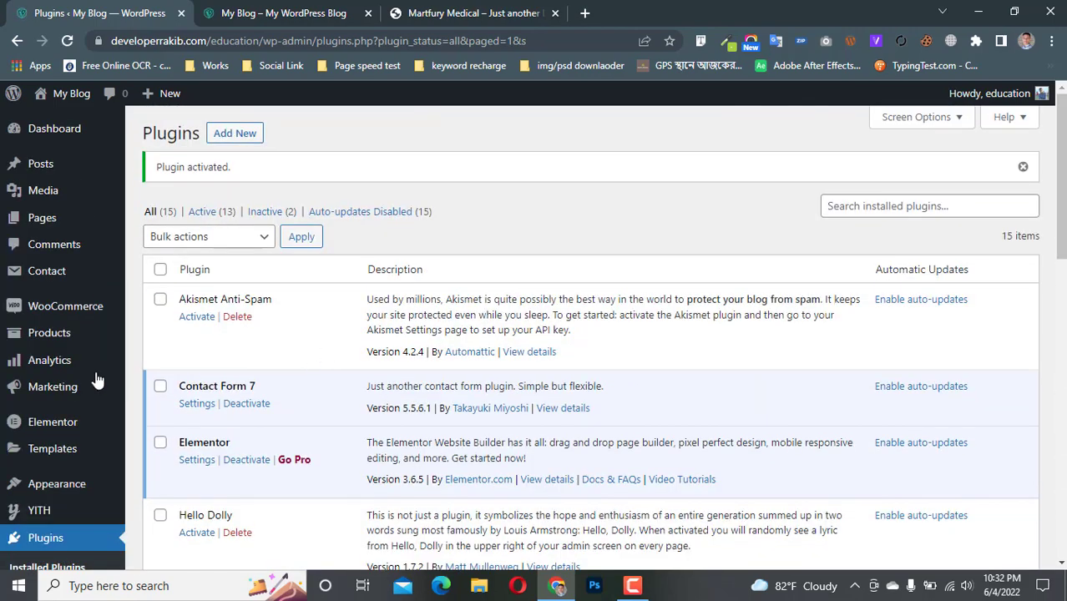
pyautogui.scroll(-2, 75, 384)
pyautogui.moveTo(38, 336)
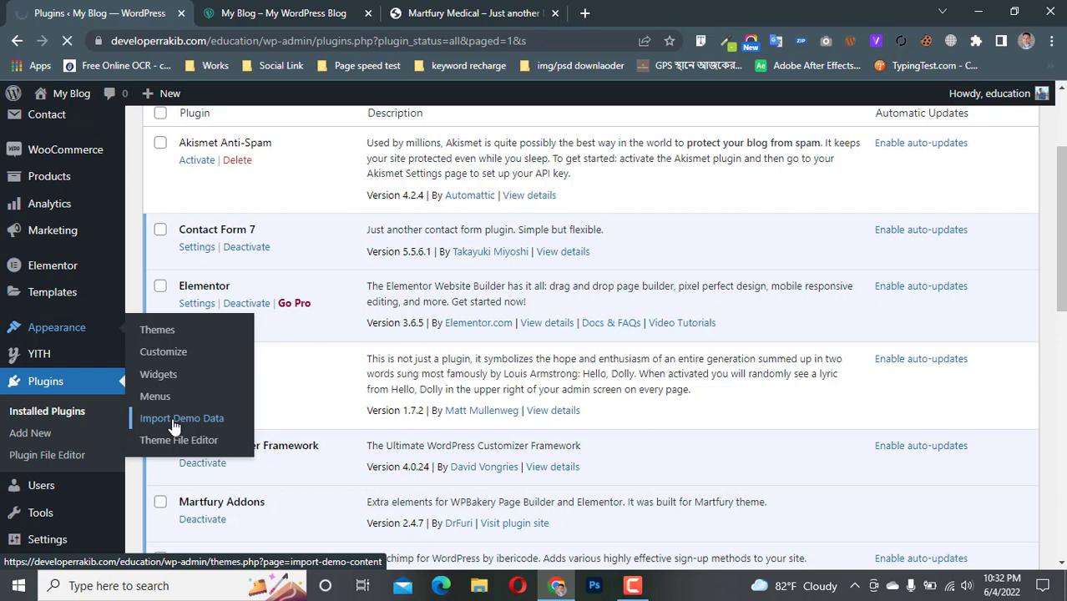
pyautogui.click(173, 424)
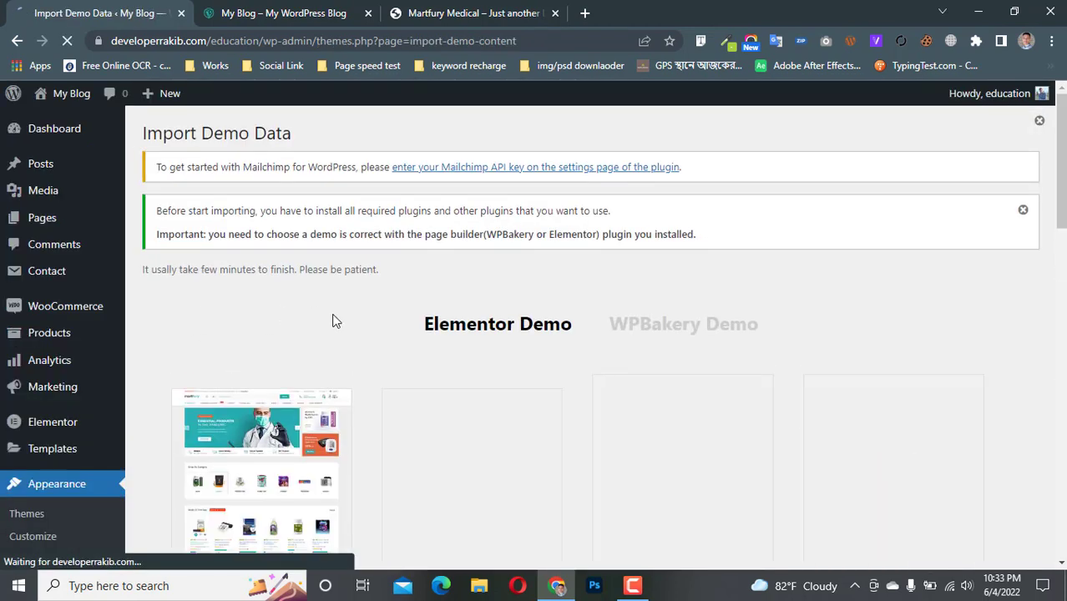
pyautogui.scroll(-4, 332, 321)
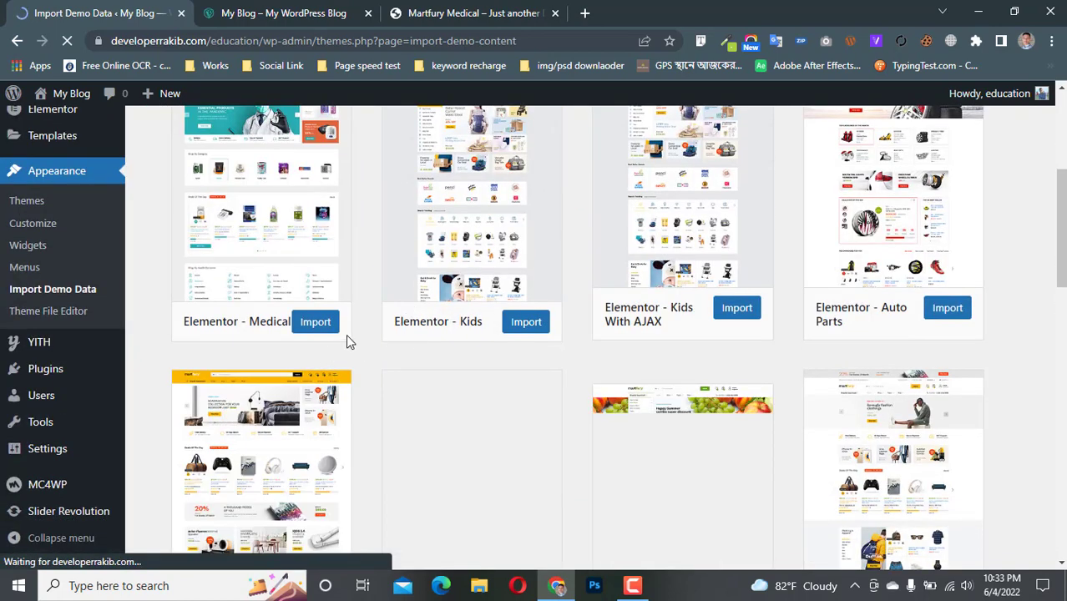
# Compare the Martfury Medical demo site's home page sections with the blog's current front page.
pyautogui.scroll(2, 322, 339)
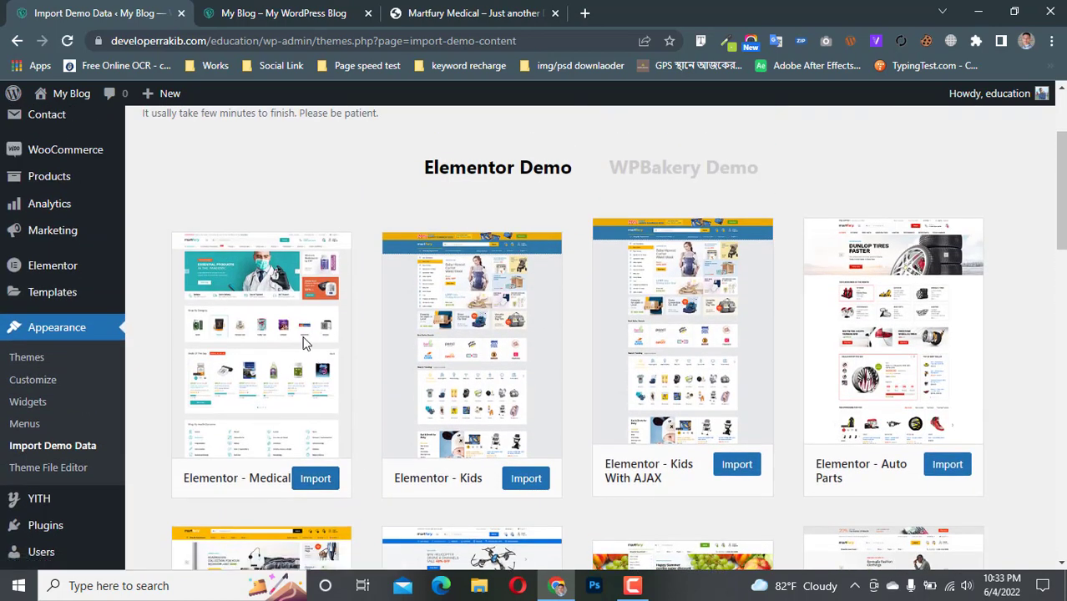
pyautogui.click(411, 12)
pyautogui.scroll(20, 422, 247)
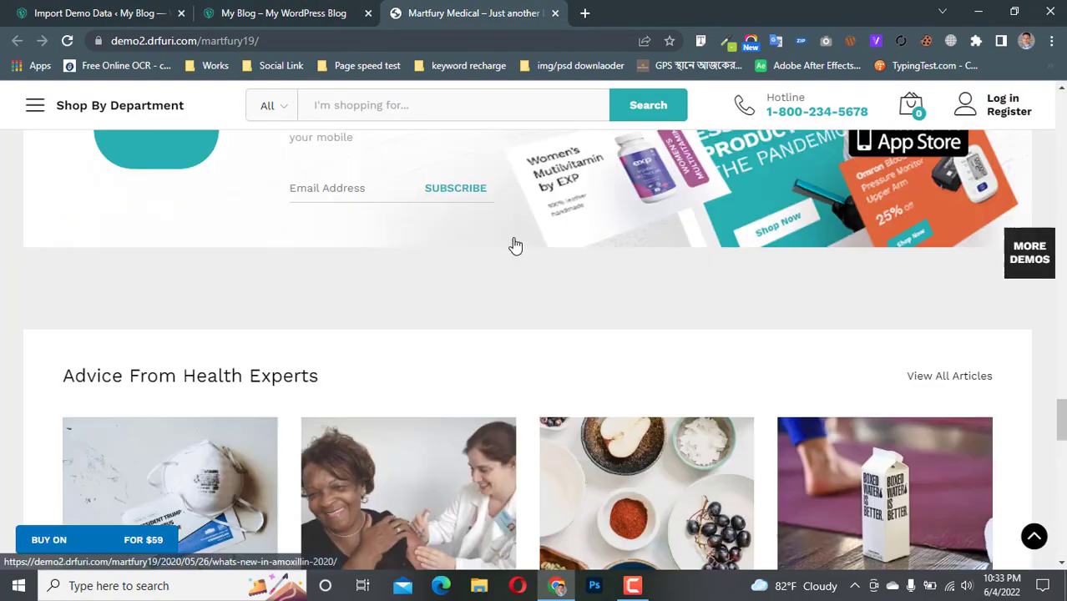
pyautogui.scroll(15, 511, 234)
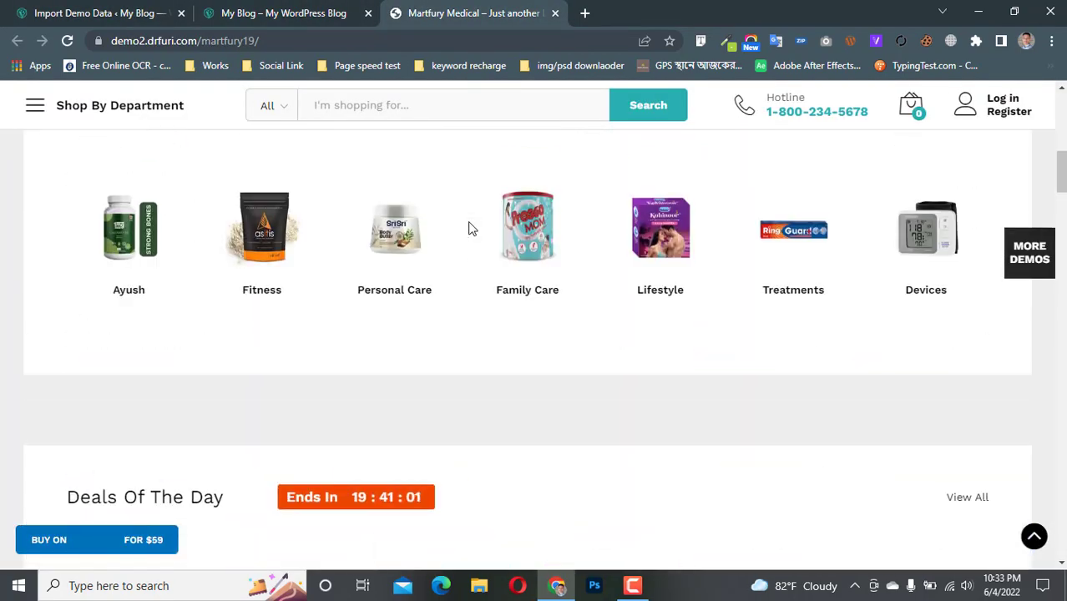
pyautogui.scroll(2, 350, 271)
pyautogui.scroll(-7, 329, 279)
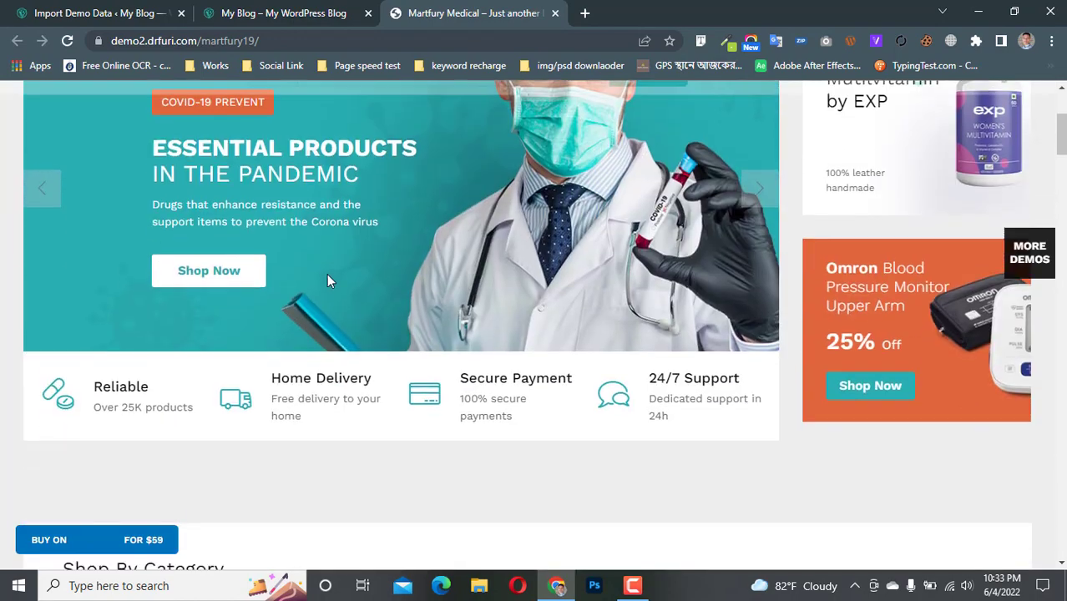
pyautogui.scroll(-10, 299, 266)
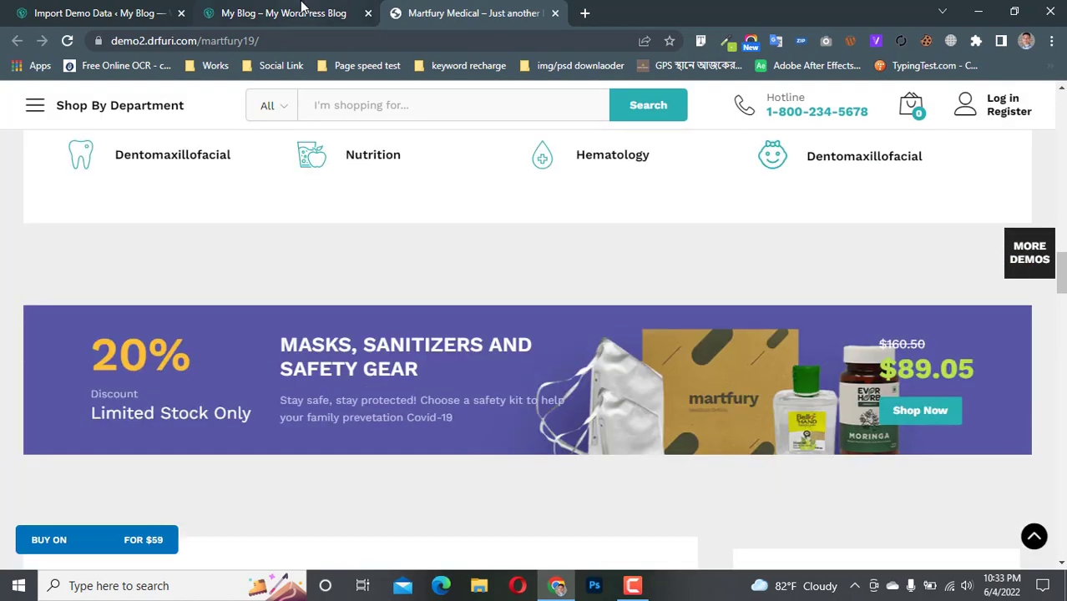
pyautogui.click(302, 6)
pyautogui.scroll(-5, 246, 330)
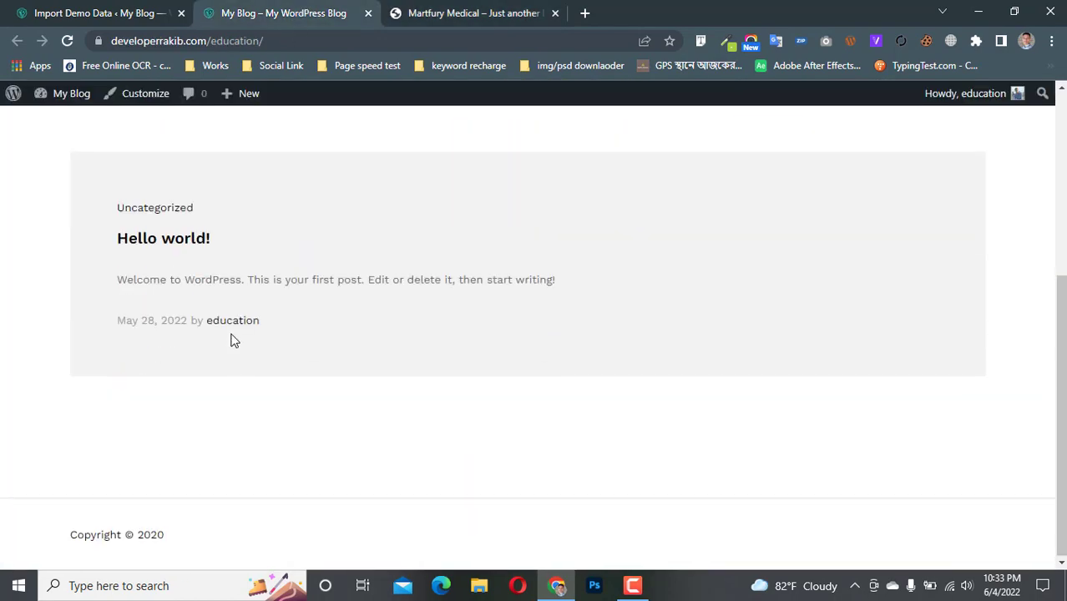
# Return to the Import Demo Data page and import the Elementor - Medical demo.
pyautogui.click(137, 7)
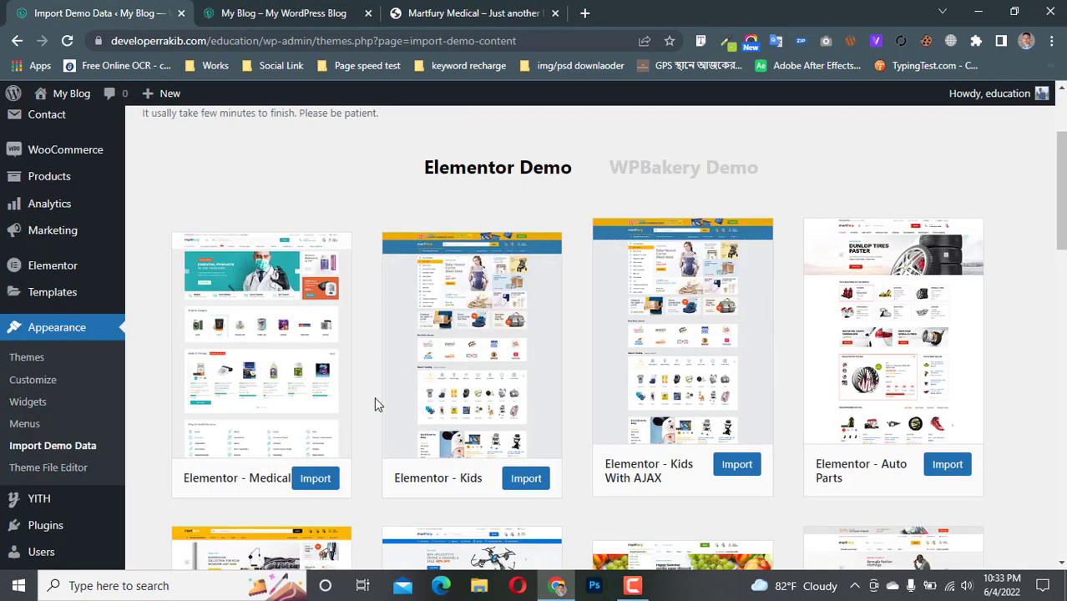
pyautogui.scroll(-1, 374, 404)
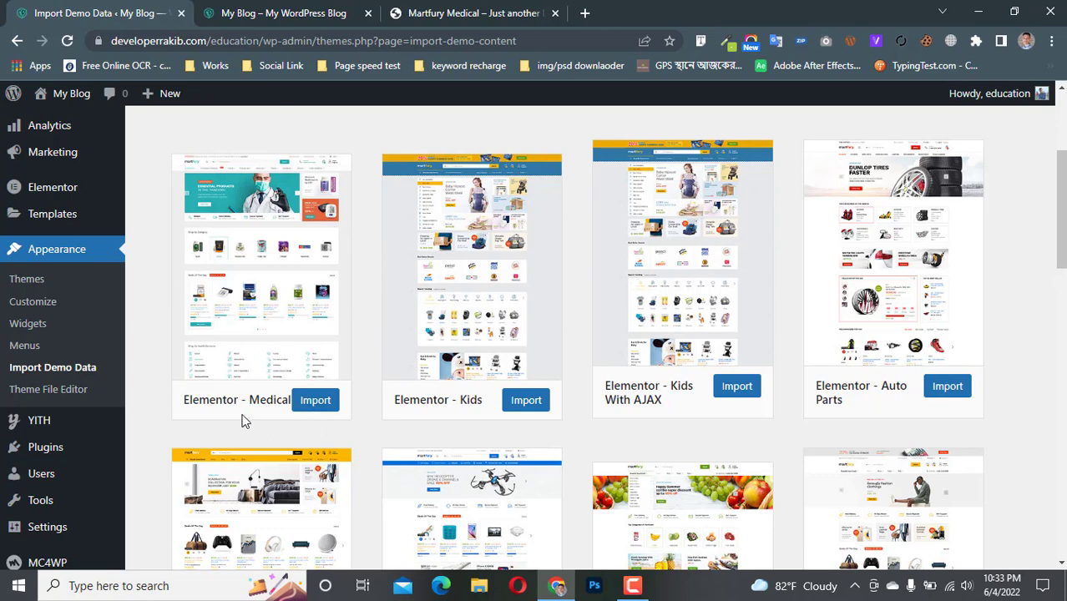
pyautogui.click(315, 401)
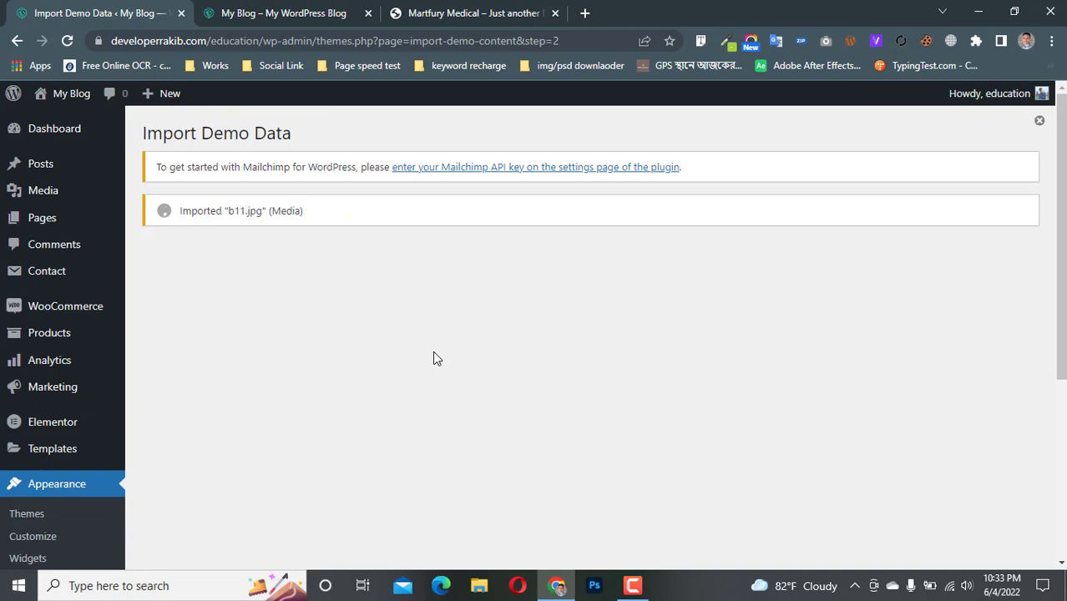
# Review the Martfury Medical demo home page from header to footer, and check the import progress on the Import Demo Data page.
pyautogui.click(459, 13)
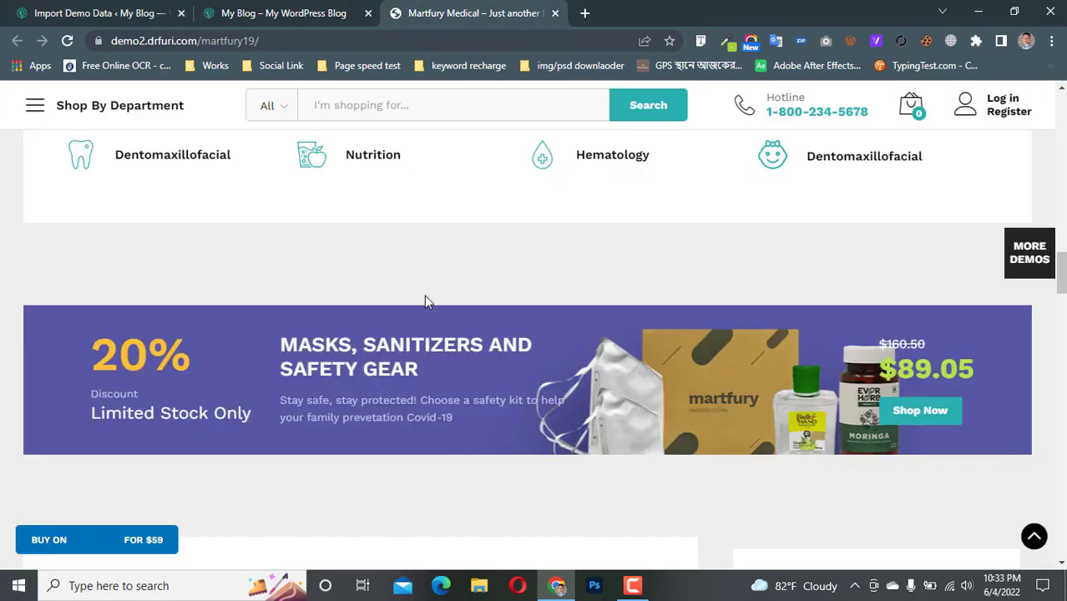
pyautogui.scroll(15, 425, 295)
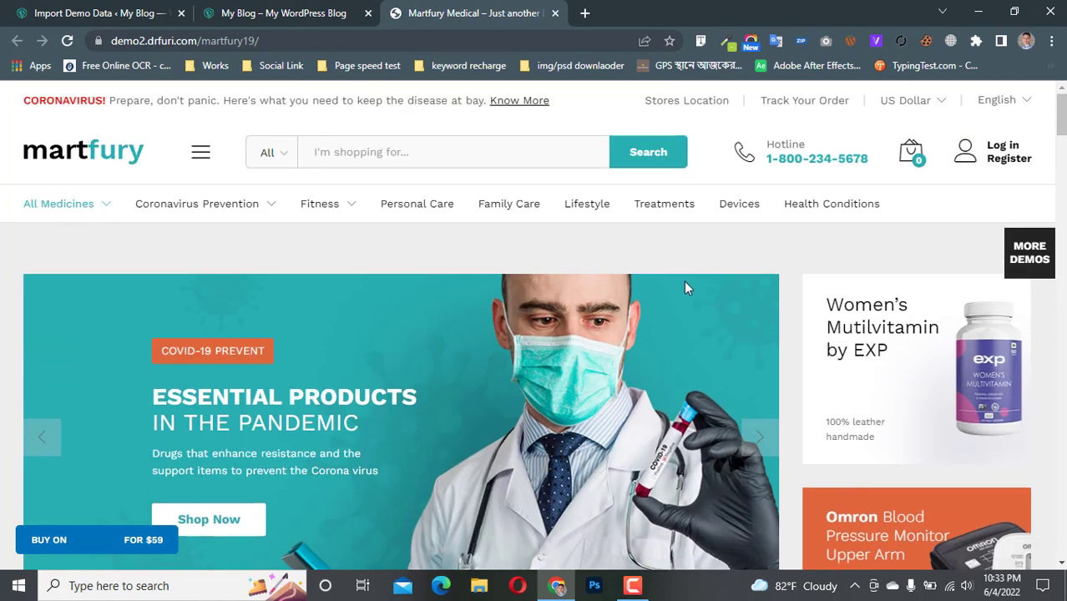
pyautogui.scroll(-10, 684, 288)
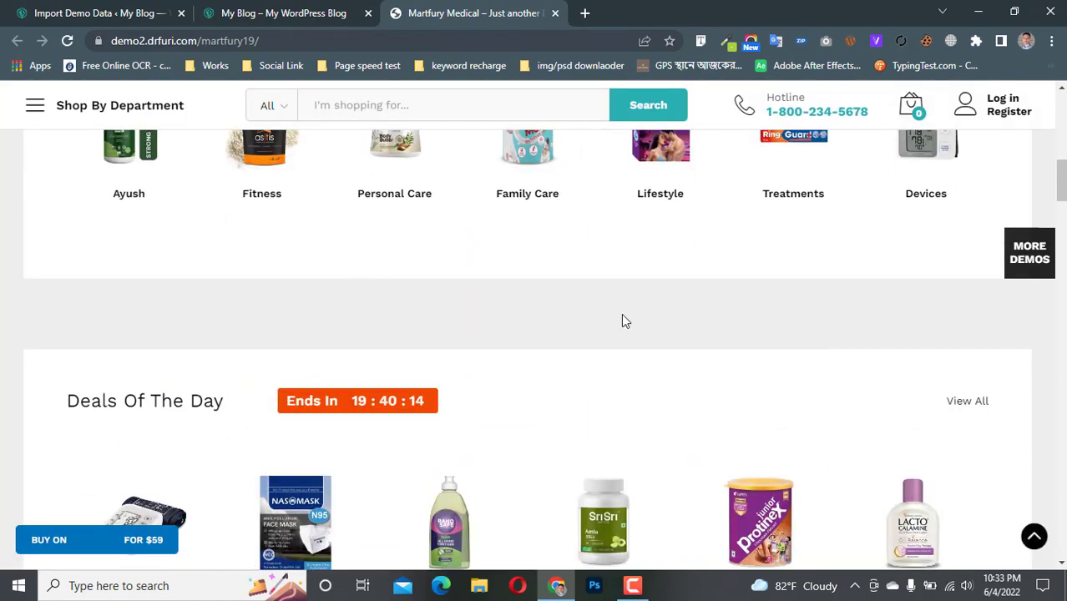
pyautogui.scroll(-6, 625, 320)
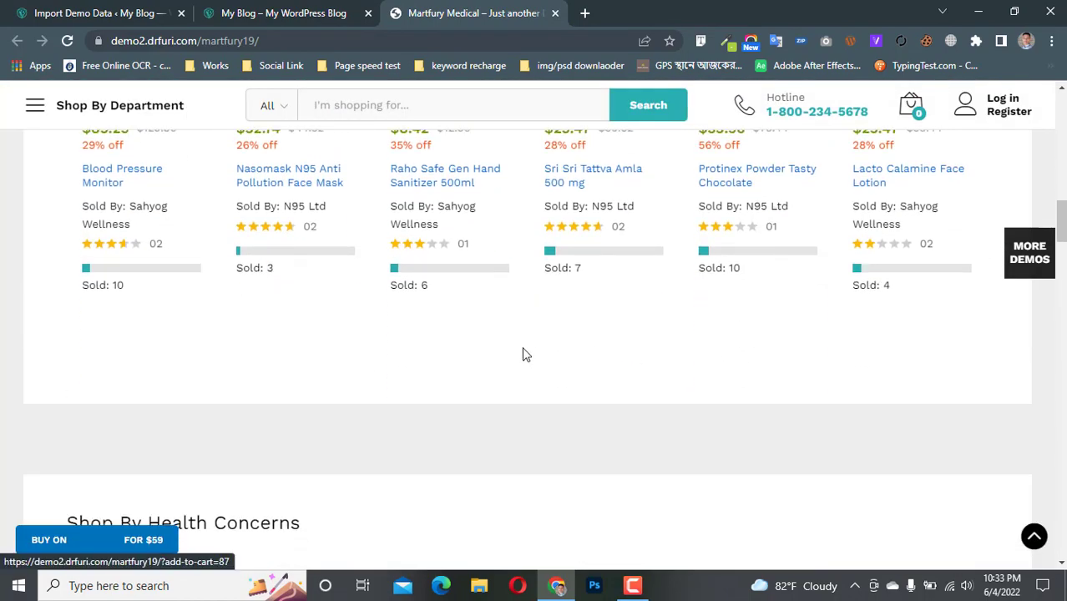
pyautogui.scroll(-10, 522, 355)
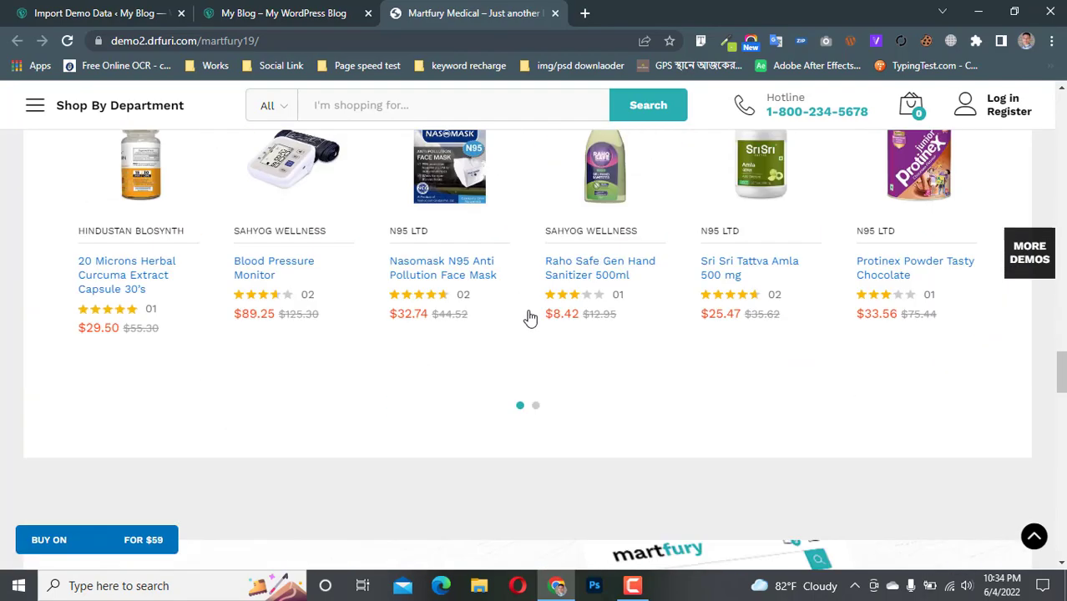
pyautogui.scroll(-10, 529, 318)
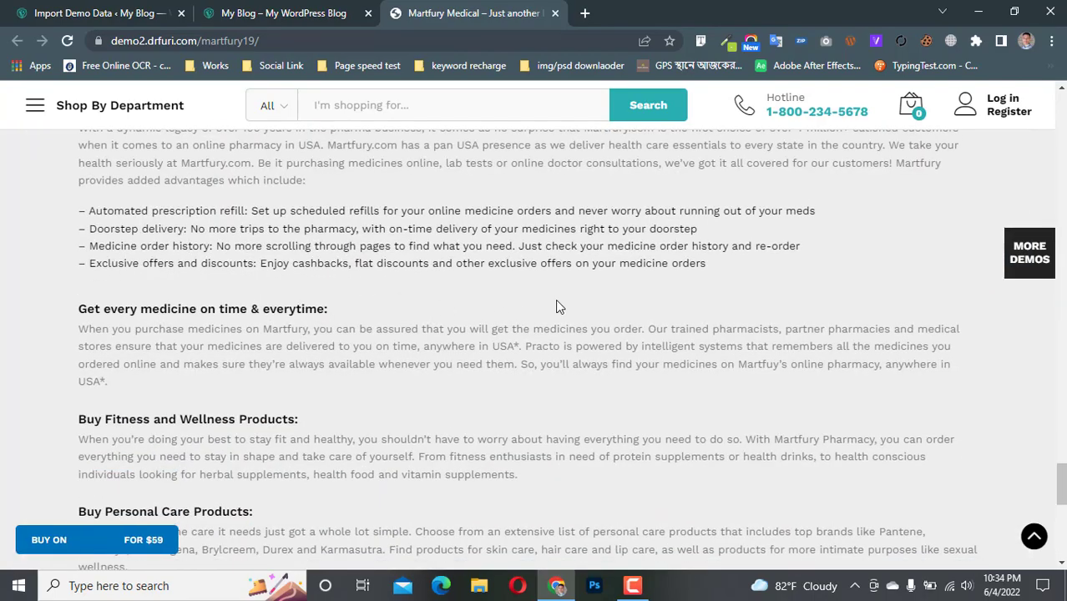
pyautogui.scroll(-8, 517, 321)
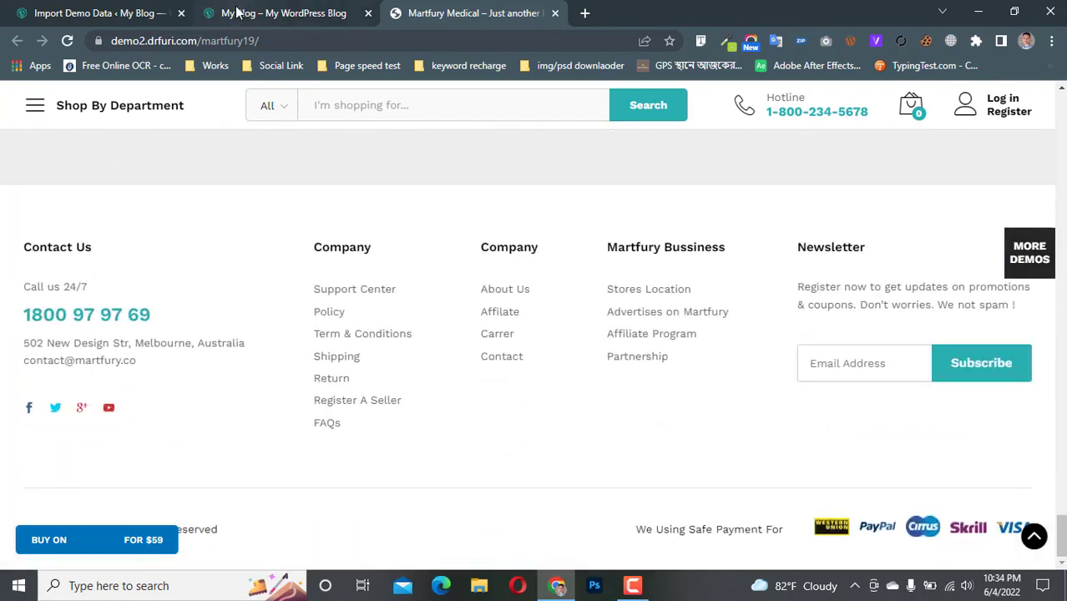
pyautogui.click(238, 11)
pyautogui.click(82, 14)
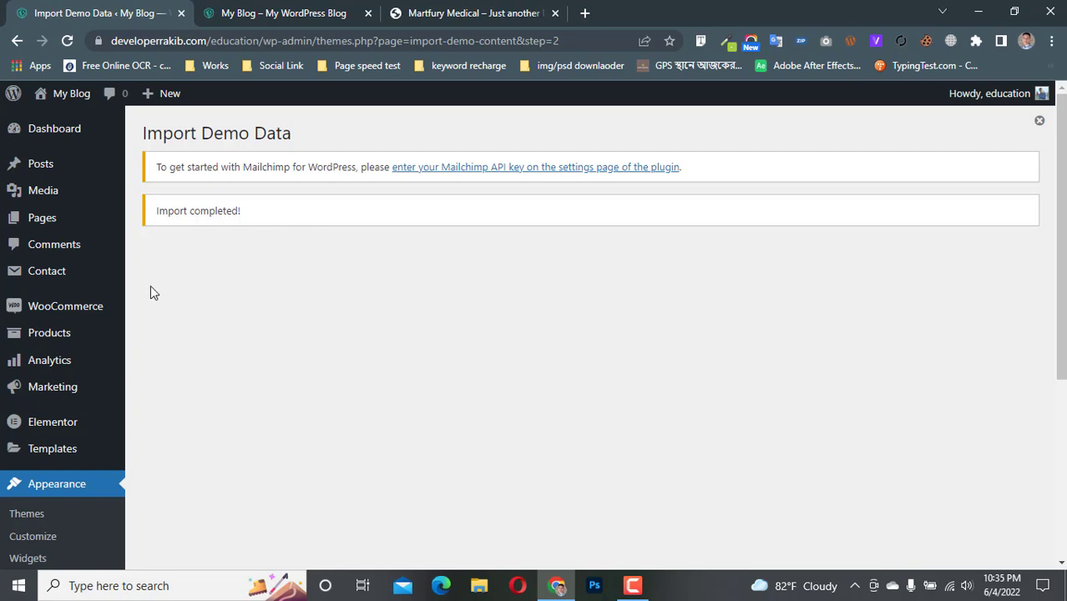
pyautogui.scroll(-3, 59, 317)
pyautogui.scroll(3, 64, 312)
# Return to the blog's front page and reload it to load the imported demo content.
pyautogui.click(269, 14)
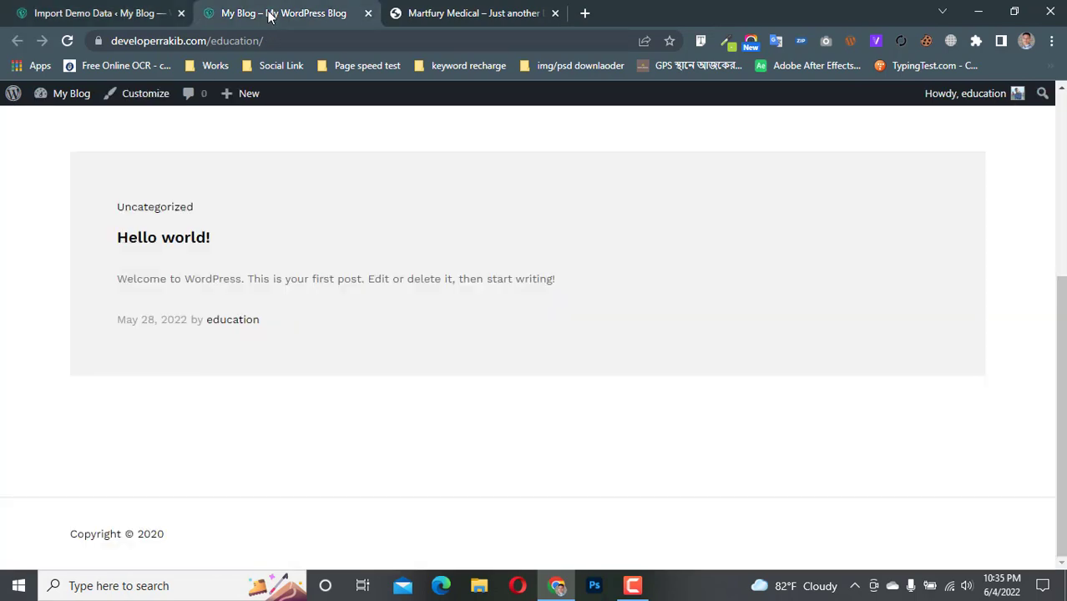
pyautogui.scroll(4, 505, 356)
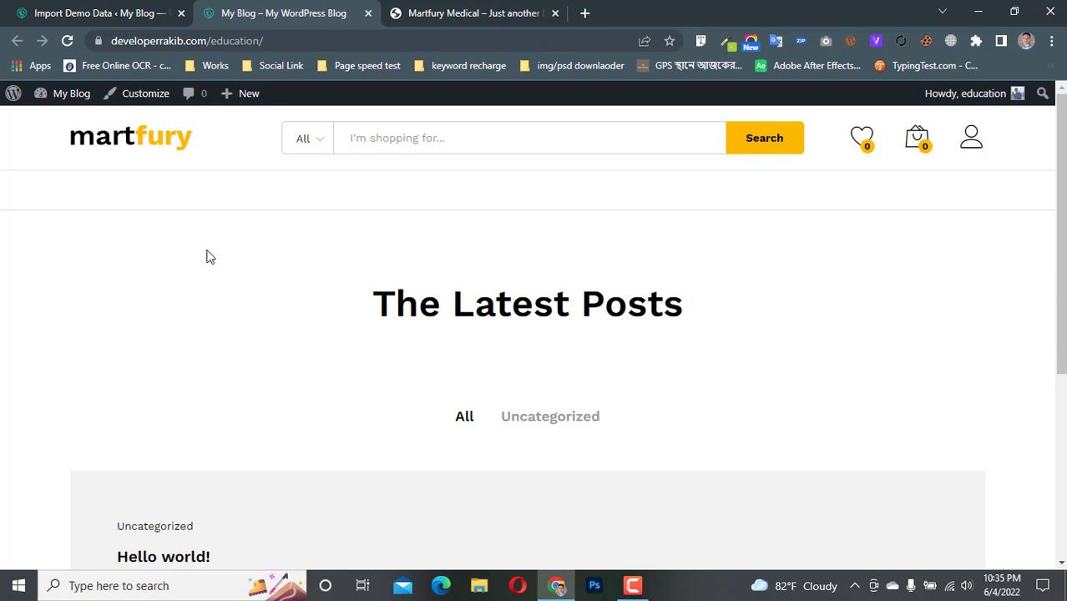
pyautogui.click(66, 38)
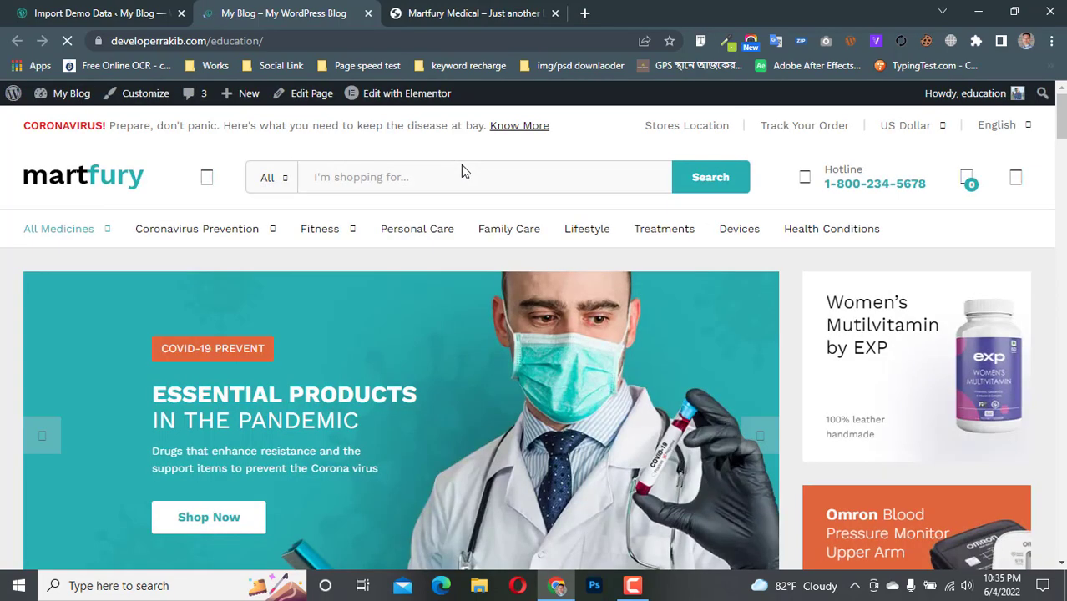
# Look over the Martfury Medical demo home page again from footer to header as a reference for the imported site.
pyautogui.click(472, 12)
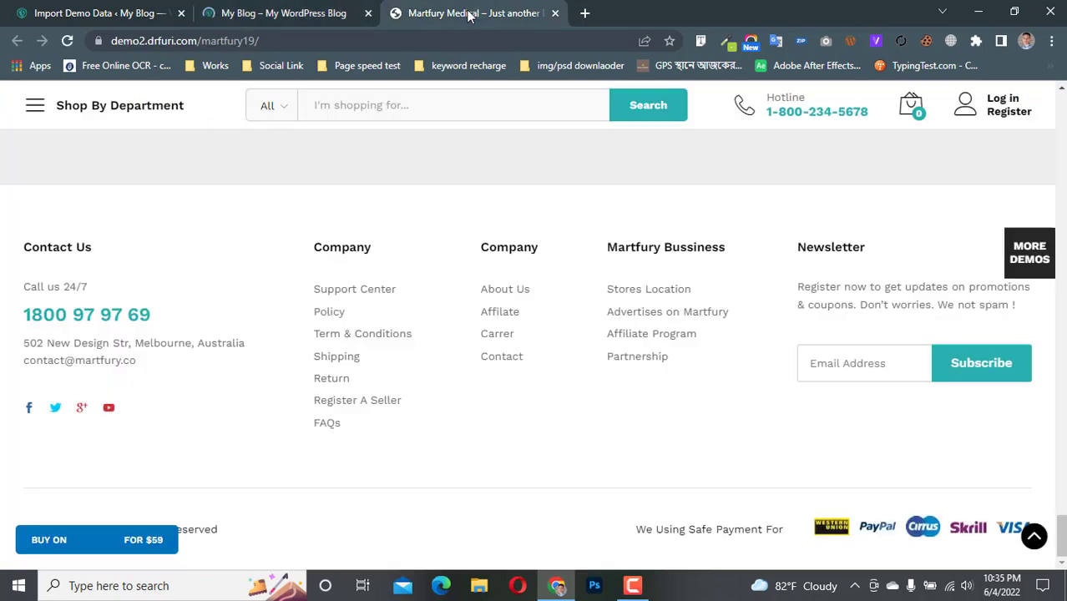
pyautogui.scroll(10, 526, 358)
pyautogui.scroll(15, 519, 349)
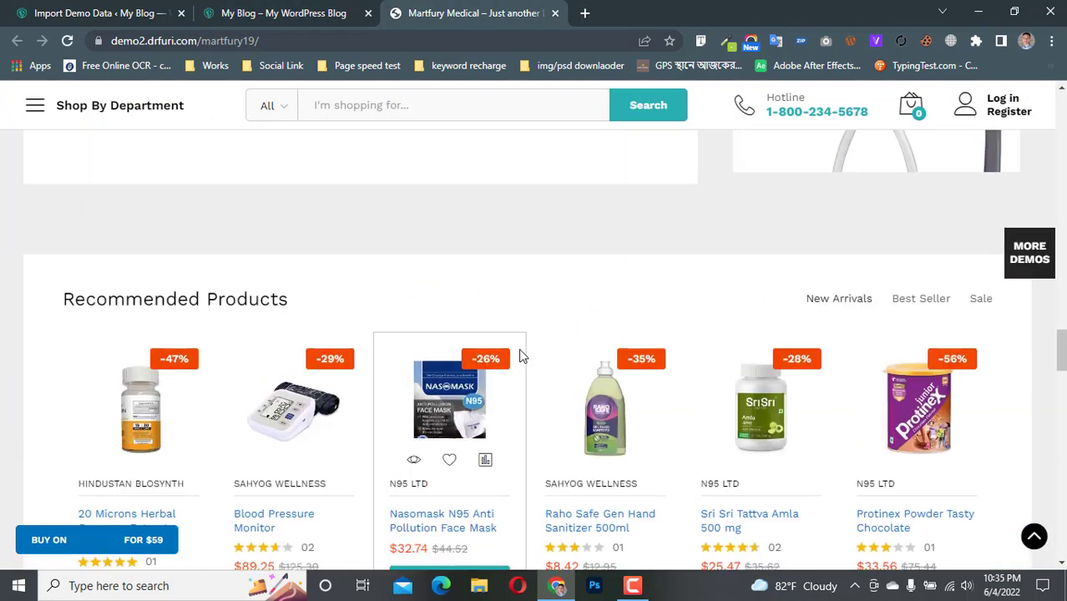
pyautogui.scroll(10, 514, 352)
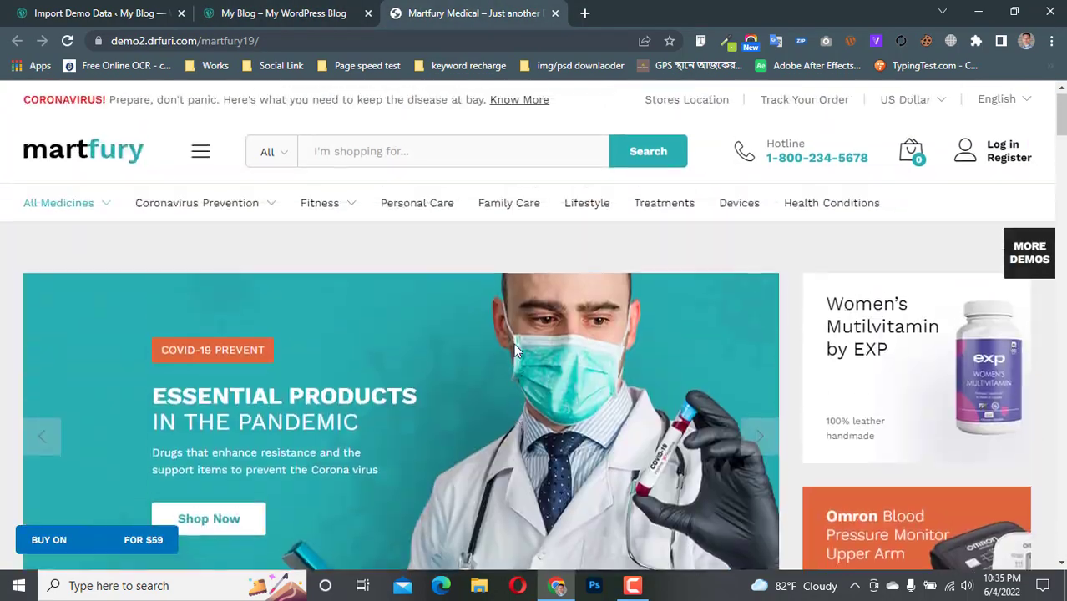
pyautogui.scroll(-1, 514, 343)
pyautogui.scroll(1, 479, 331)
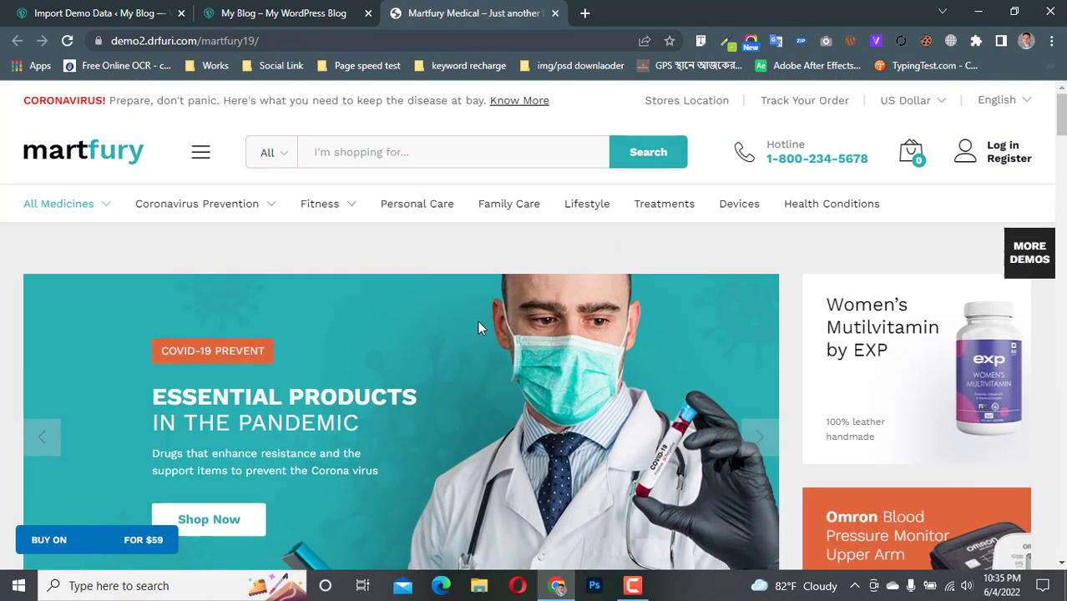
# Examine the blog's imported front page, including its hero banner, category, product and health concern sections, against the demo.
pyautogui.click(261, 10)
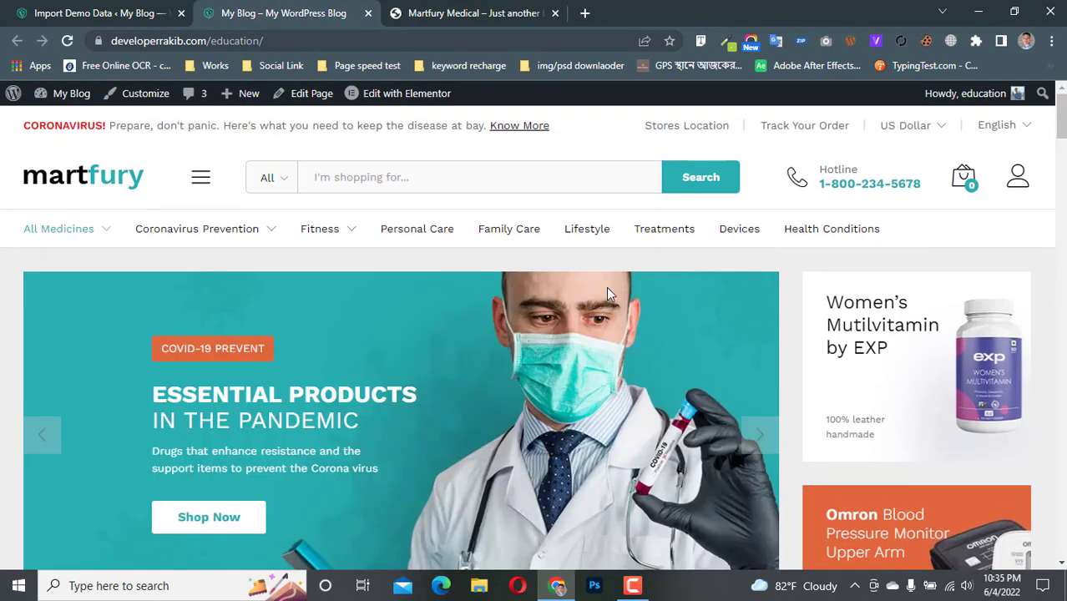
pyautogui.scroll(-15, 608, 291)
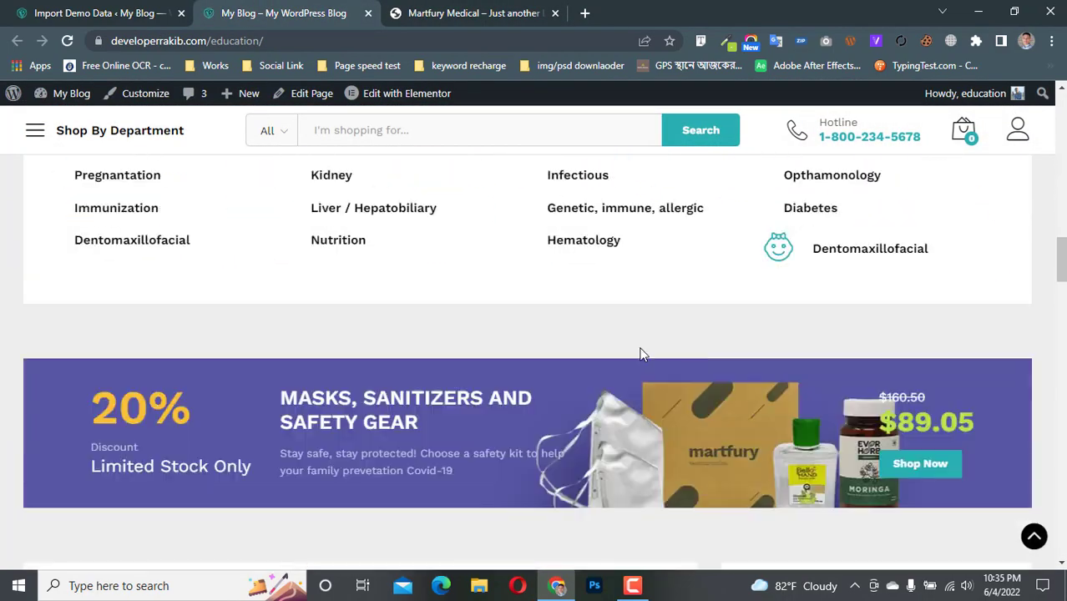
pyautogui.scroll(-10, 641, 354)
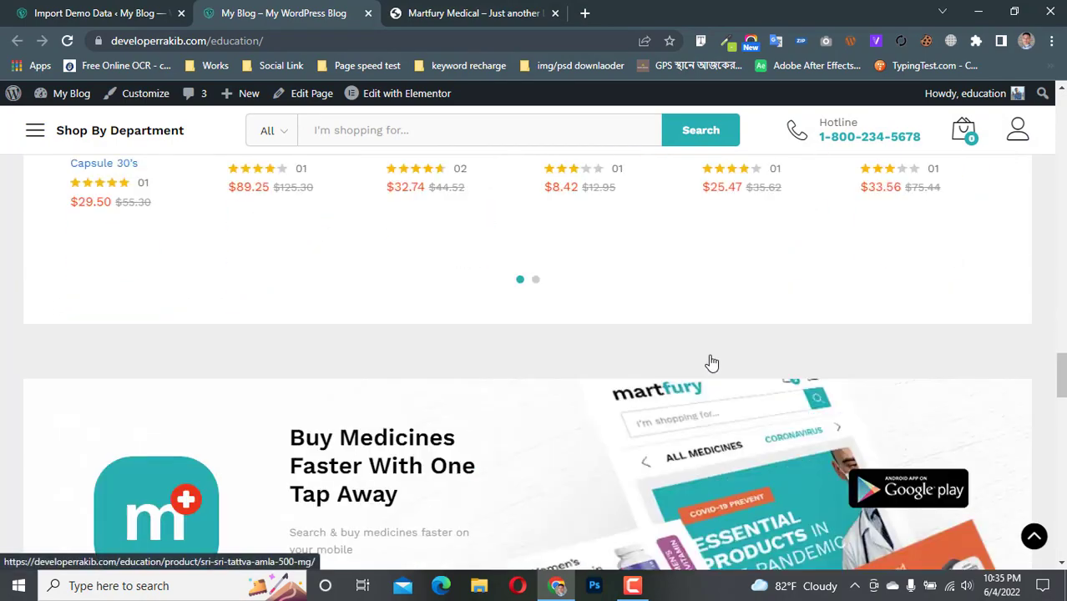
pyautogui.scroll(-15, 711, 363)
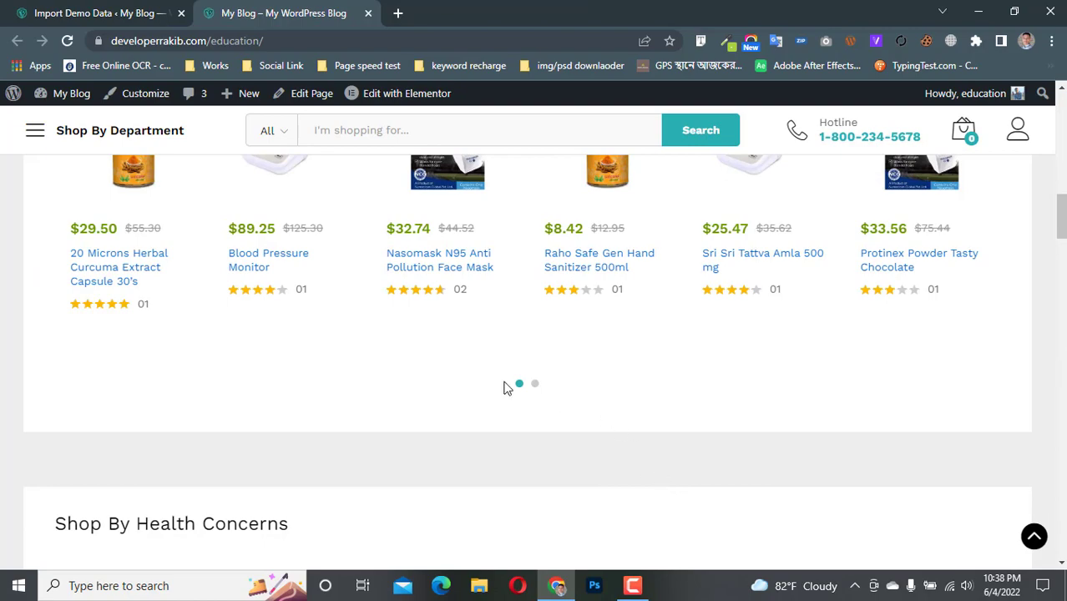
pyautogui.scroll(8, 443, 384)
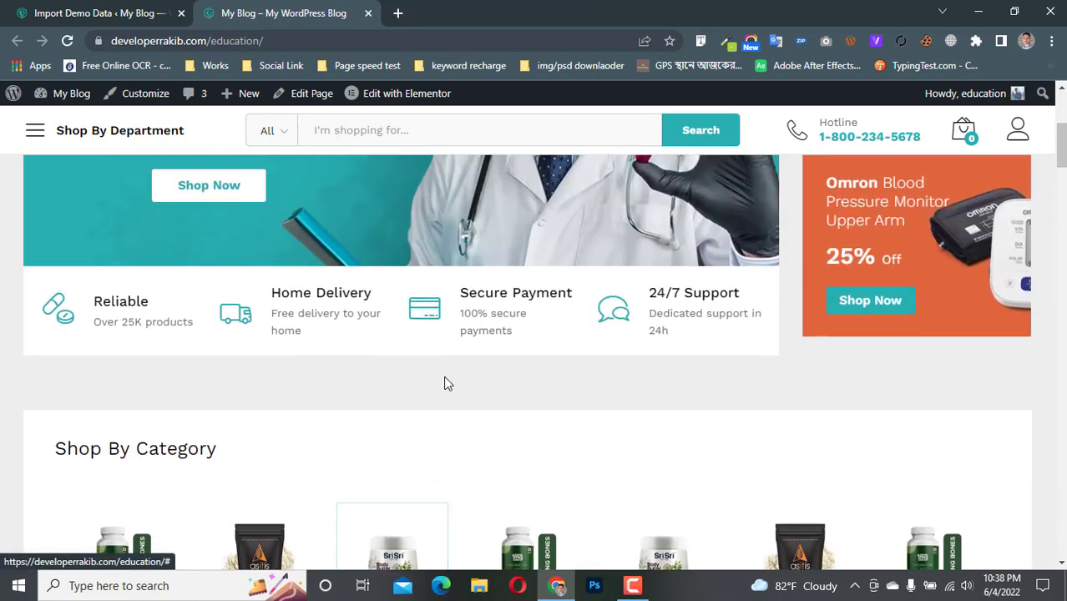
pyautogui.scroll(-9, 443, 384)
pyautogui.scroll(1, 470, 328)
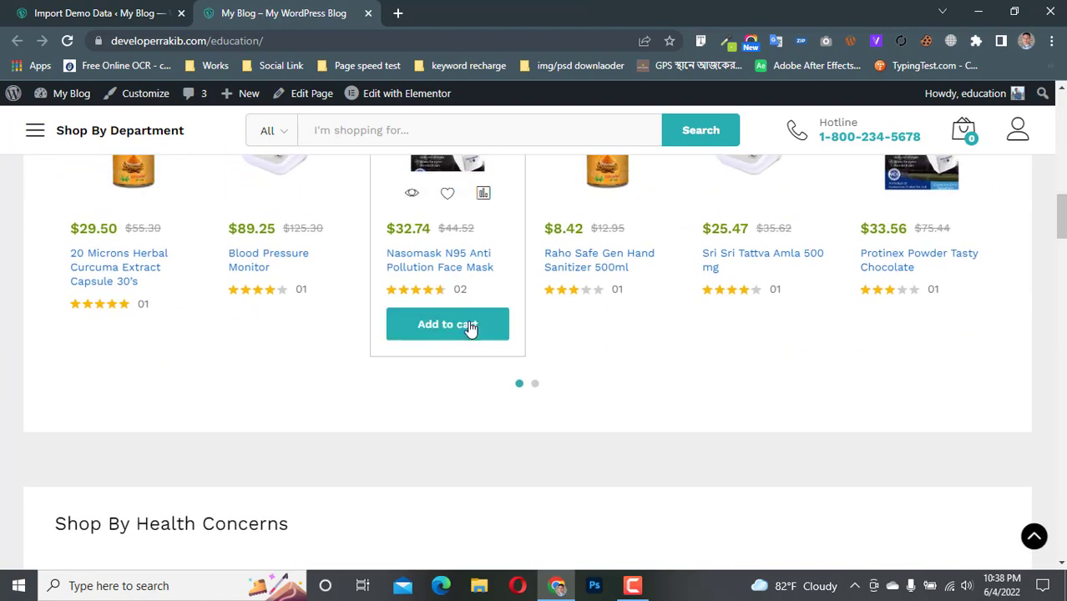
pyautogui.scroll(1, 442, 316)
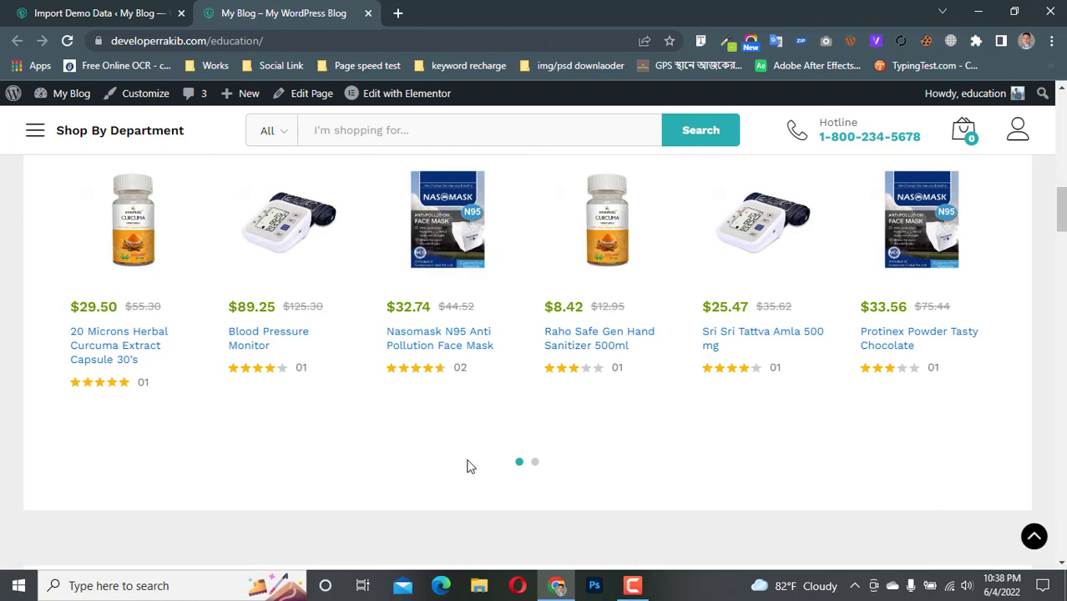
# Return to the WordPress admin, open the WooCommerce general settings and review the Store Address and General options fields.
pyautogui.click(64, 9)
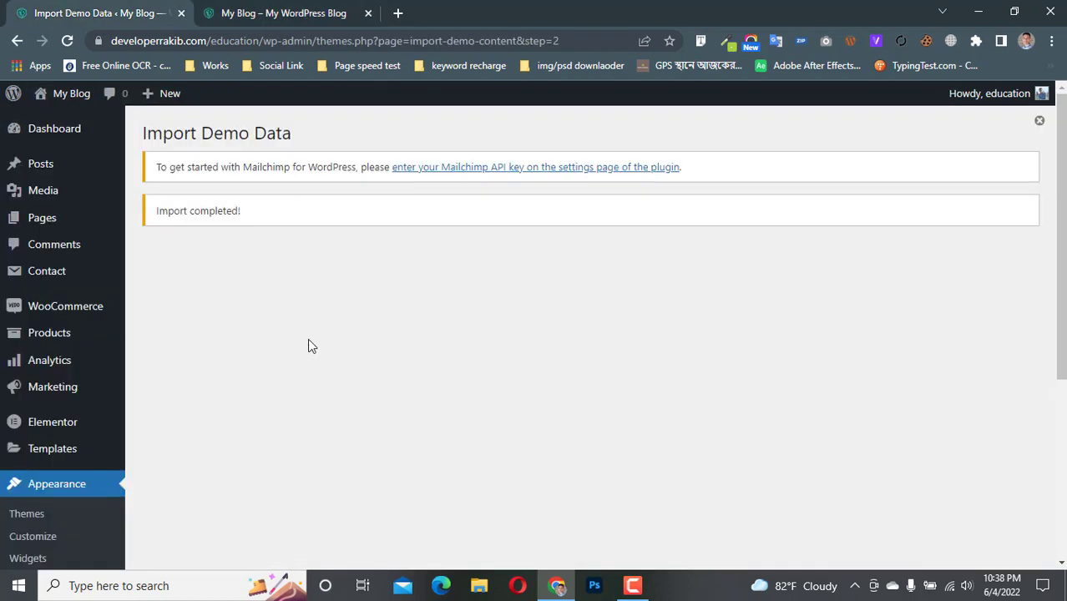
pyautogui.moveTo(66, 309)
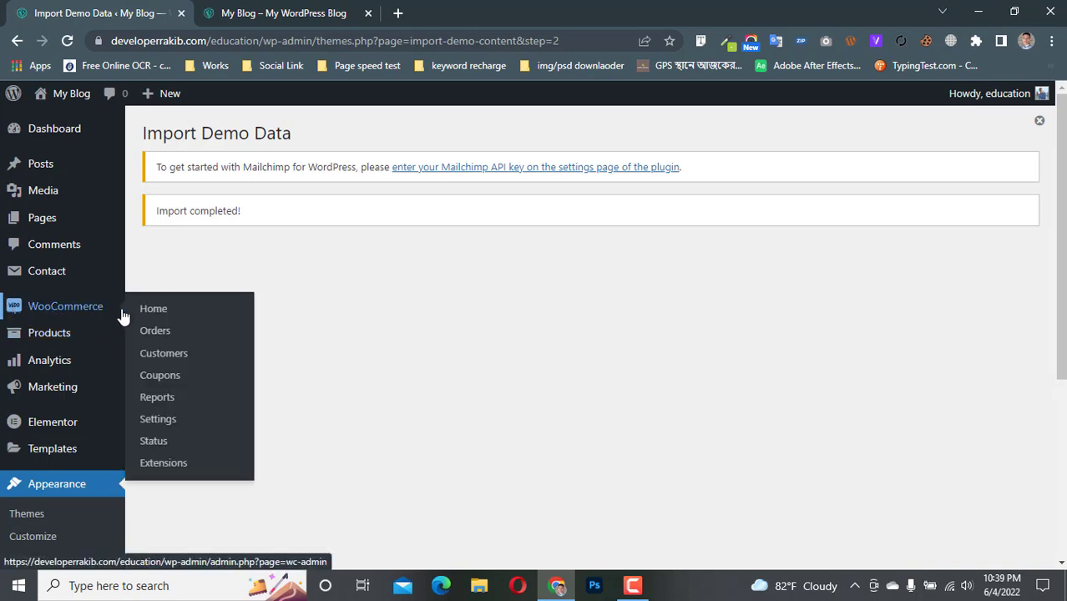
pyautogui.click(159, 429)
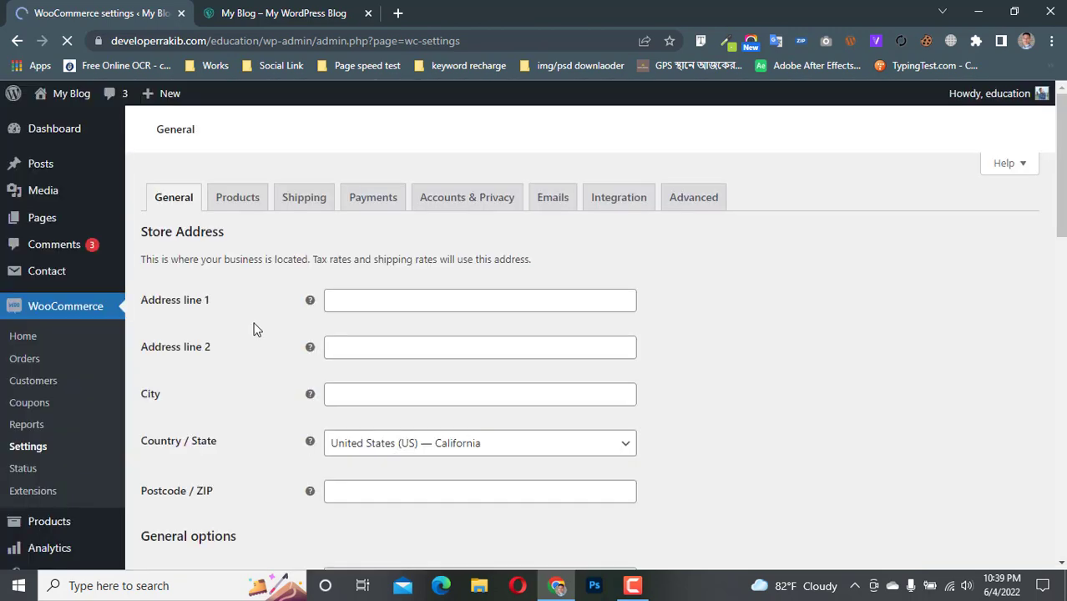
pyautogui.scroll(-2, 252, 324)
pyautogui.scroll(2, 251, 324)
pyautogui.click(410, 299)
pyautogui.scroll(-2, 275, 296)
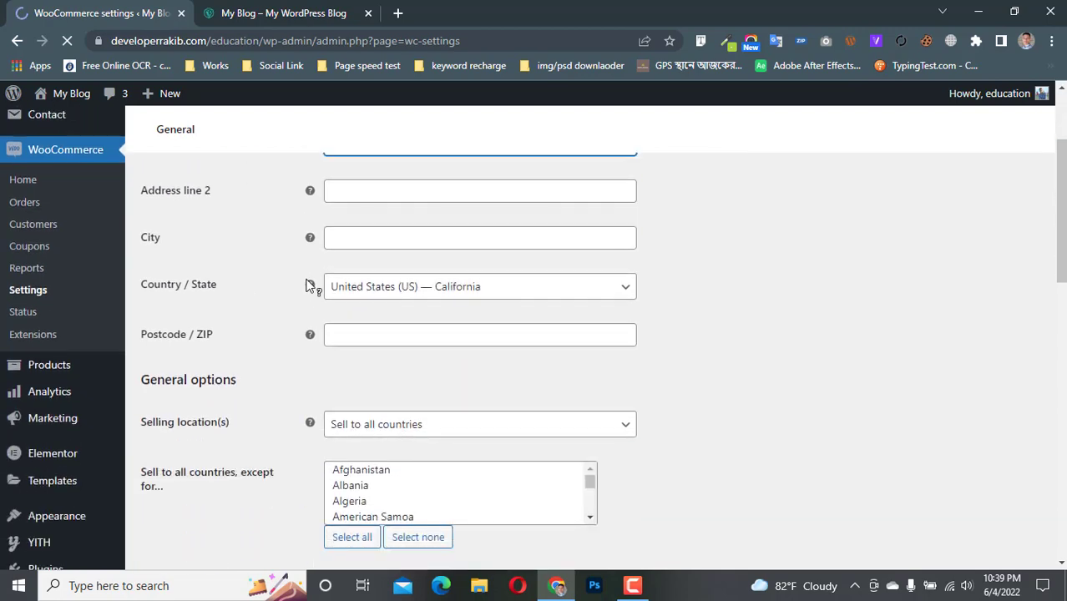
# Decline the Elementor data-sharing notice shown above the Store Address fields.
pyautogui.scroll(2, 304, 281)
pyautogui.scroll(-1, 238, 376)
pyautogui.scroll(-1, 239, 376)
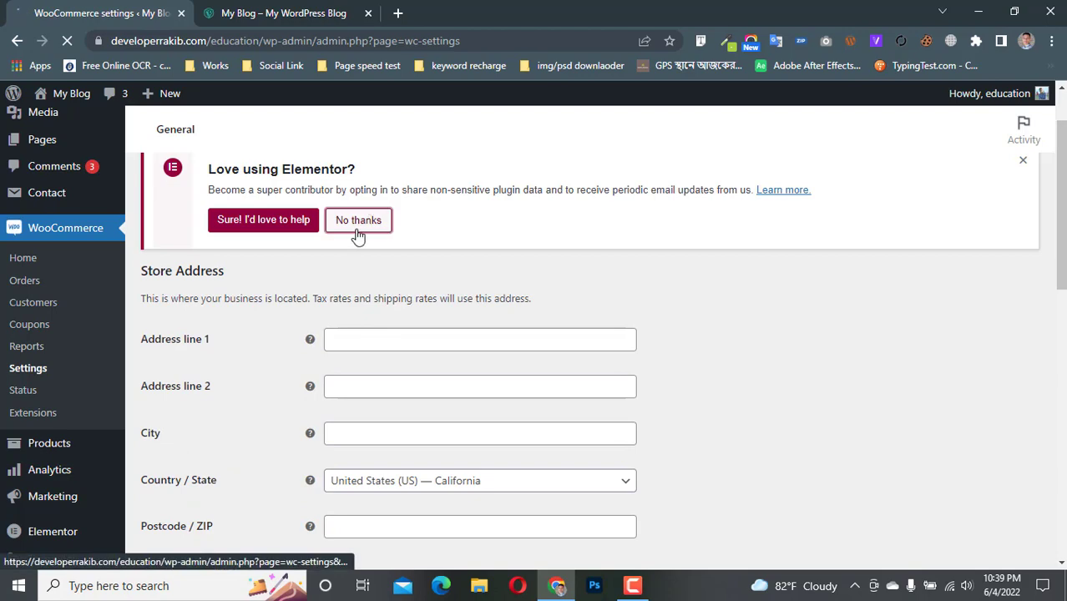
pyautogui.scroll(-2, 355, 270)
pyautogui.scroll(1, 392, 275)
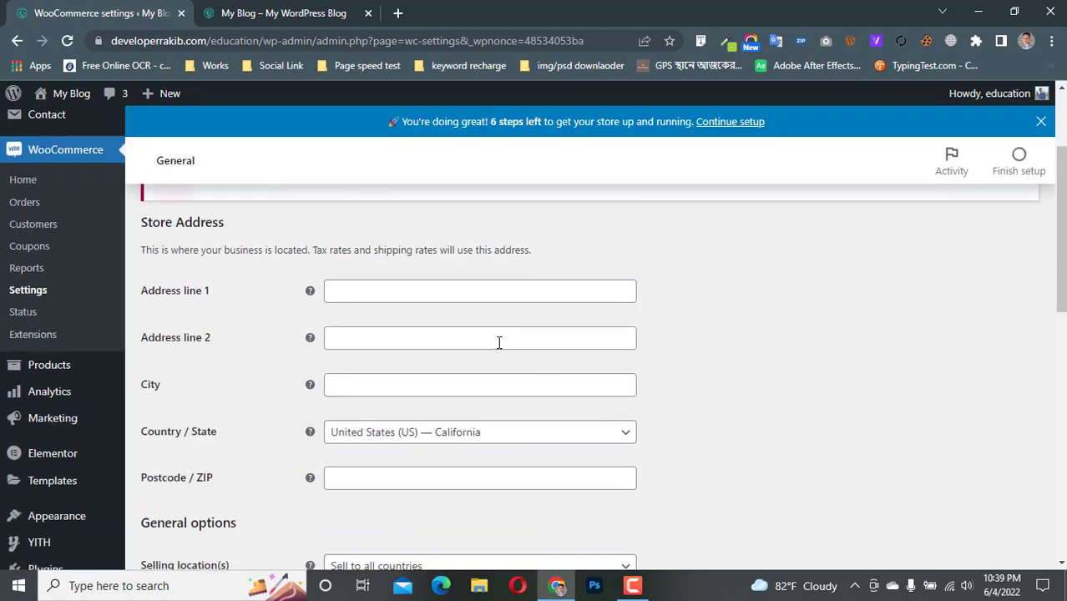
# Fill in Address line 1 with the store's address and copy the same text into Address line 2.
pyautogui.click(388, 290)
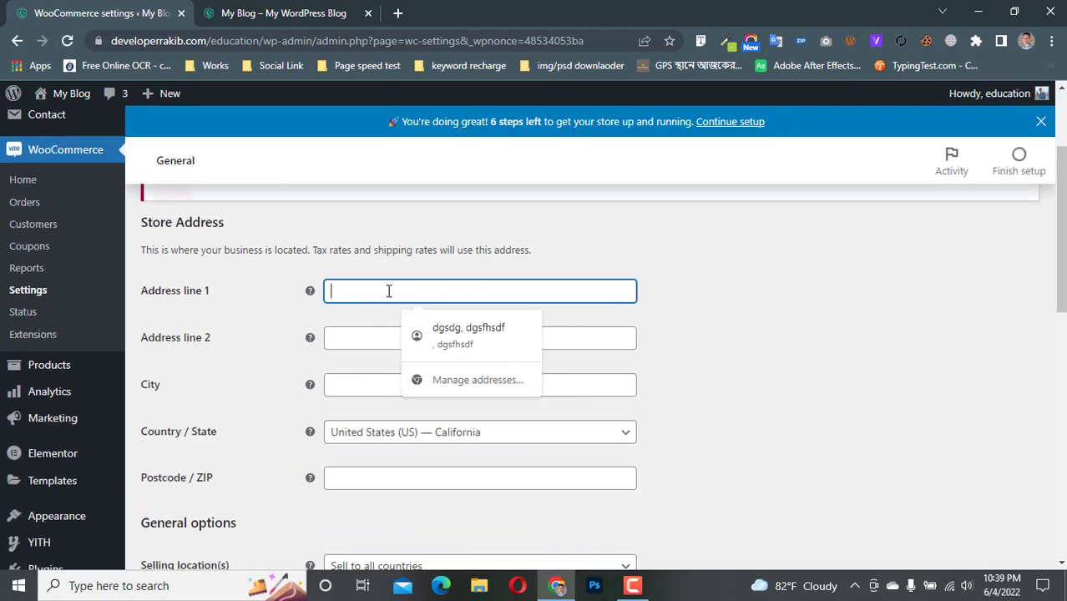
pyautogui.write('Dhaka,')
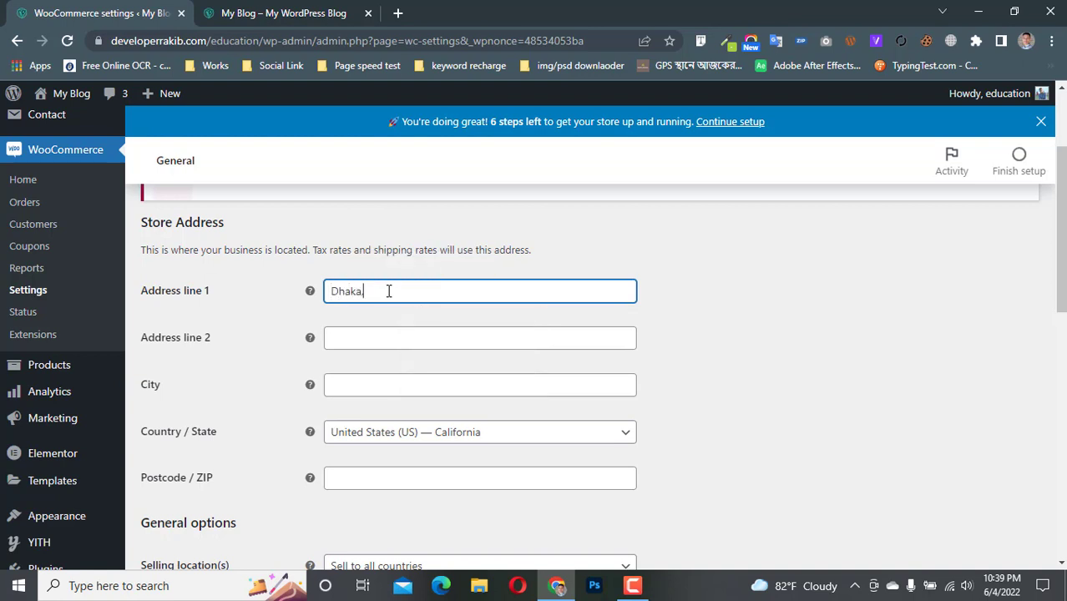
pyautogui.write(' Bang')
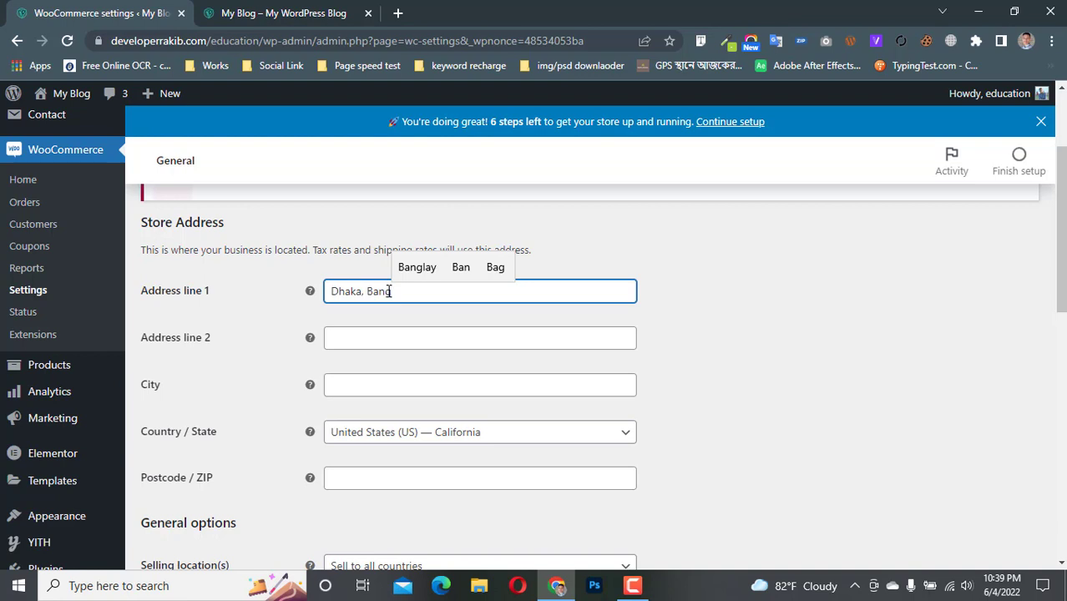
pyautogui.write('ladesh')
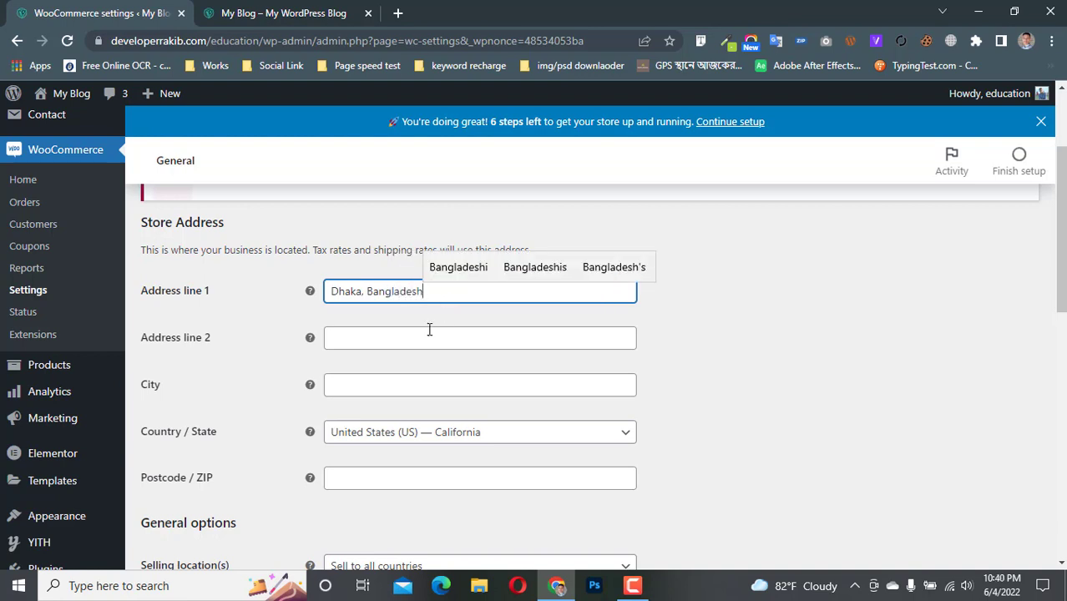
pyautogui.click(377, 341)
pyautogui.moveTo(456, 291); pyautogui.dragTo(301, 294)
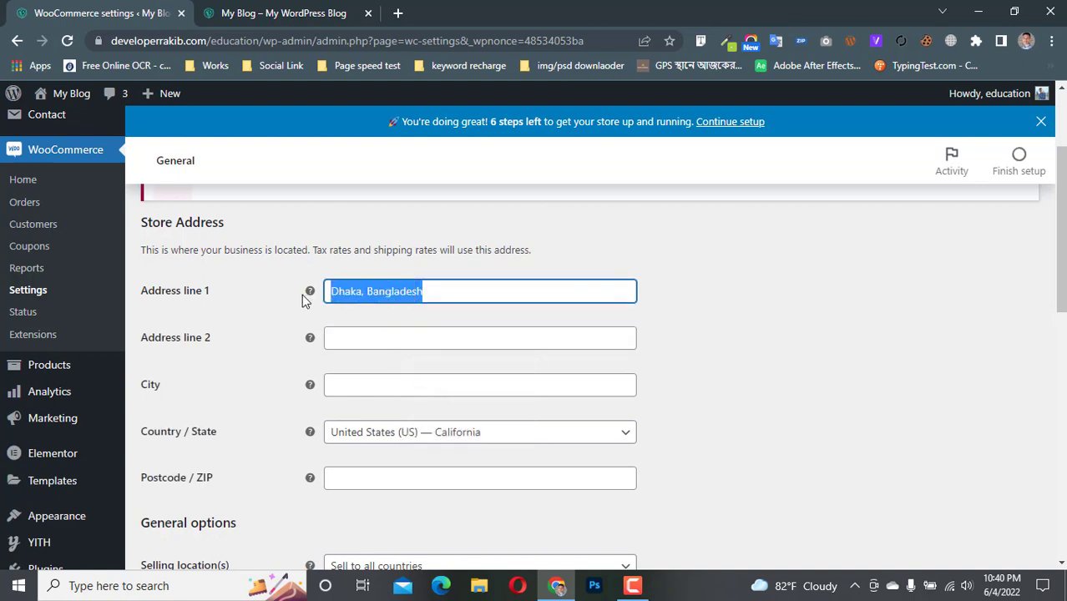
pyautogui.hotkey('ctrl', 'c')
pyautogui.click(391, 338)
pyautogui.hotkey('ctrl', 'v')
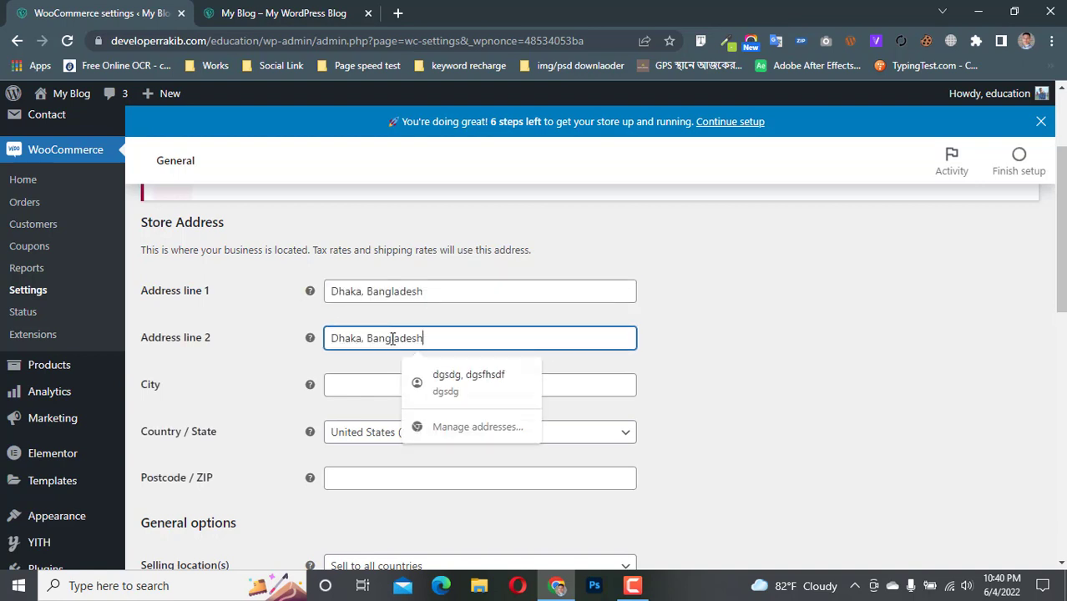
# Fill in the store's city and set Country / State to Bangladesh — Dhaka.
pyautogui.click(347, 386)
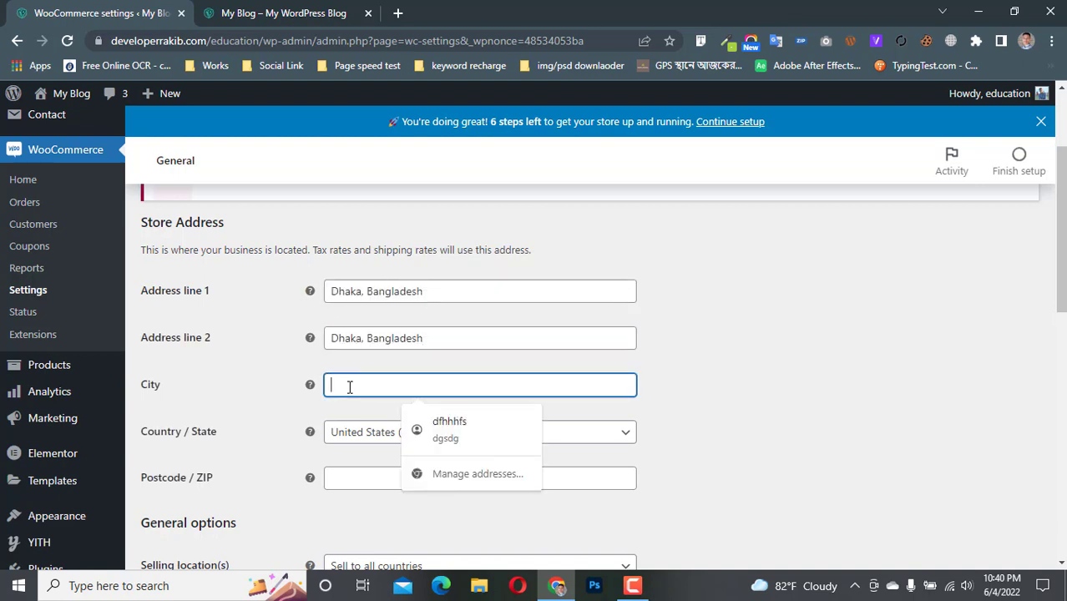
pyautogui.write('Dhaka')
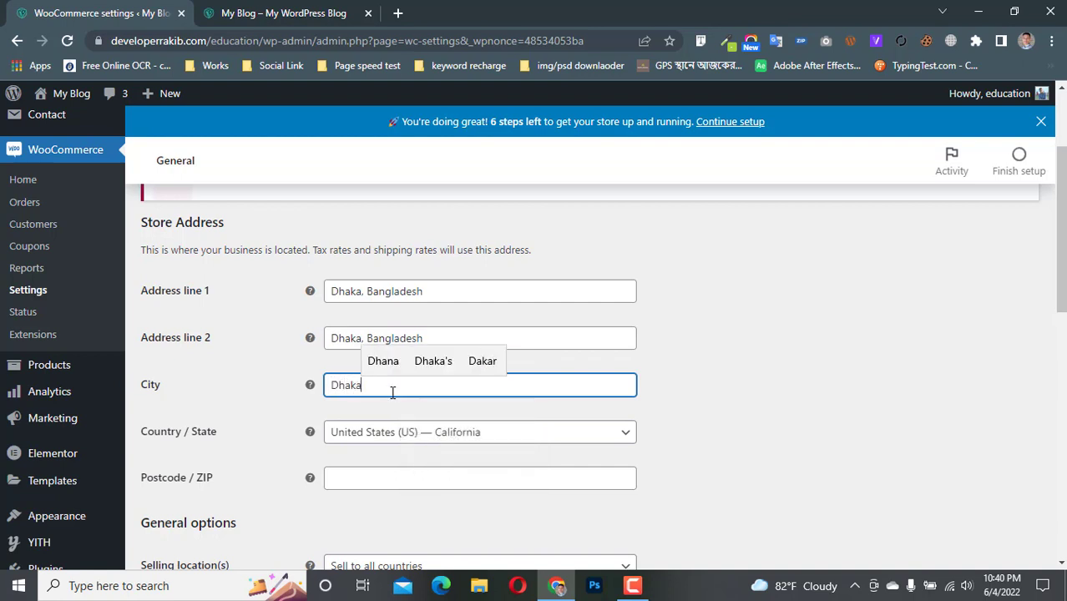
pyautogui.click(380, 440)
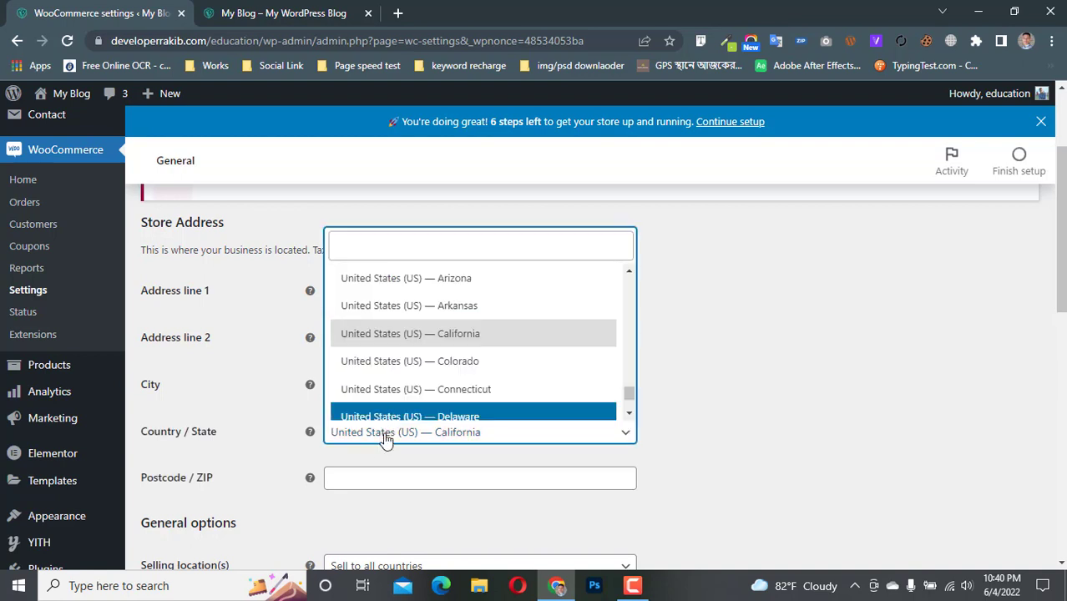
pyautogui.scroll(-5, 432, 361)
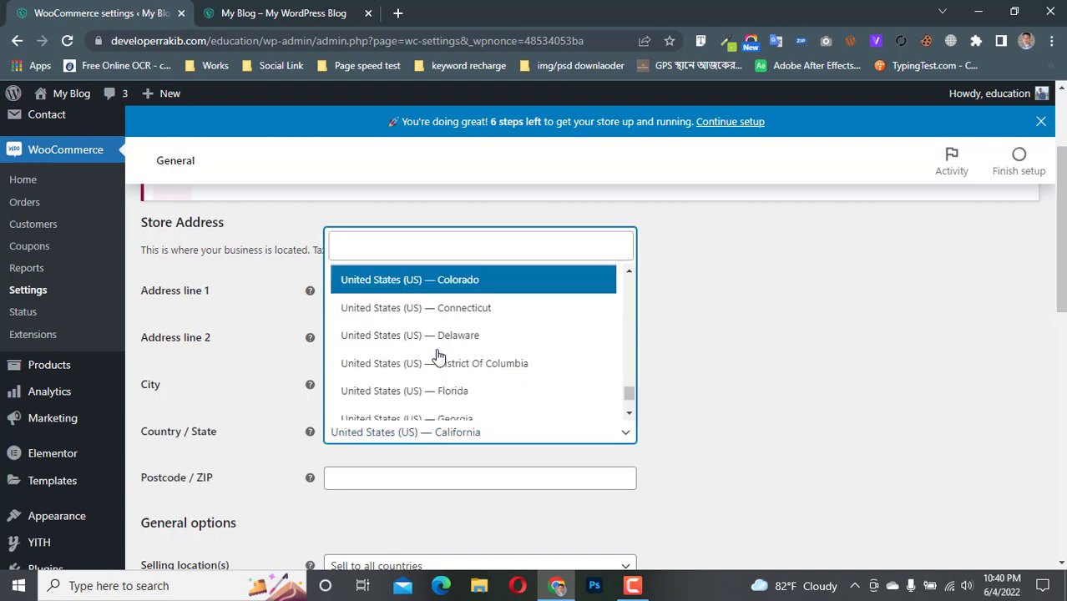
pyautogui.click(419, 248)
pyautogui.write('dhaka')
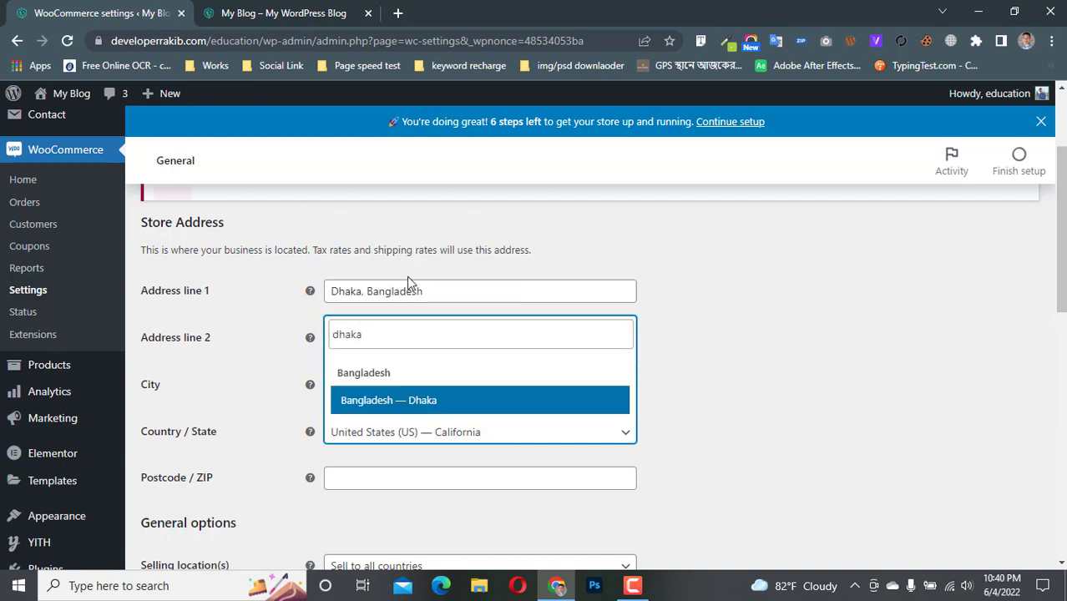
pyautogui.click(404, 400)
# Fill in the Postcode / ZIP field of the store address.
pyautogui.scroll(-3, 417, 426)
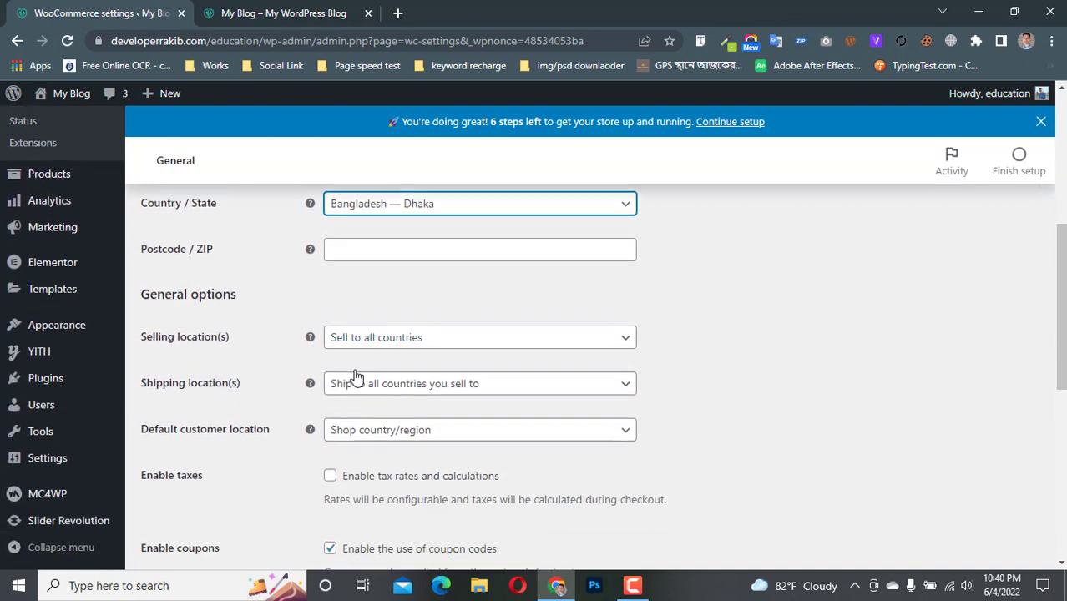
pyautogui.scroll(1, 250, 300)
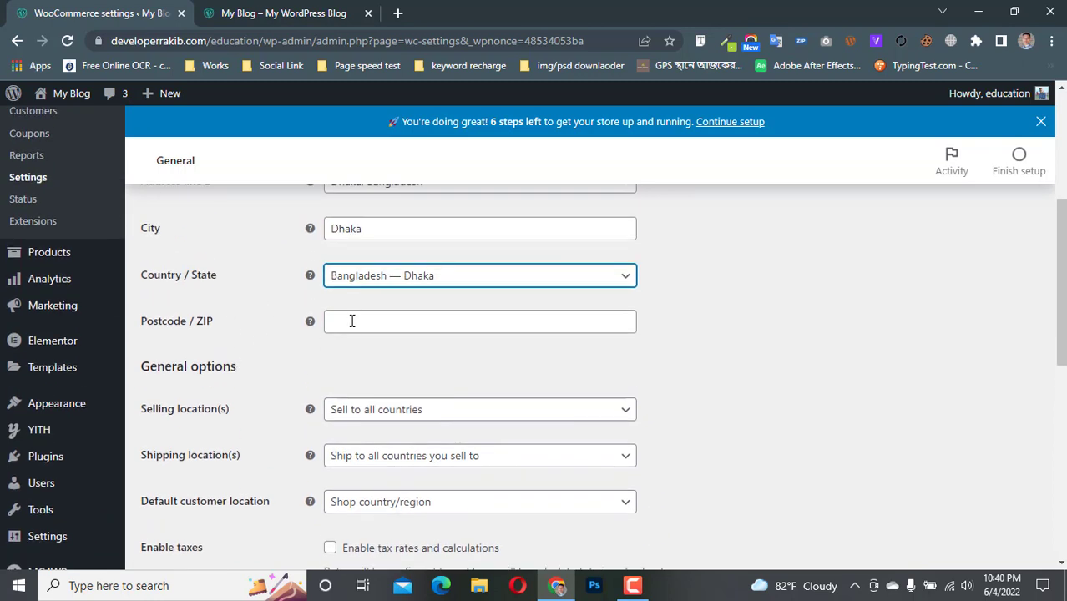
pyautogui.click(351, 321)
pyautogui.write('100')
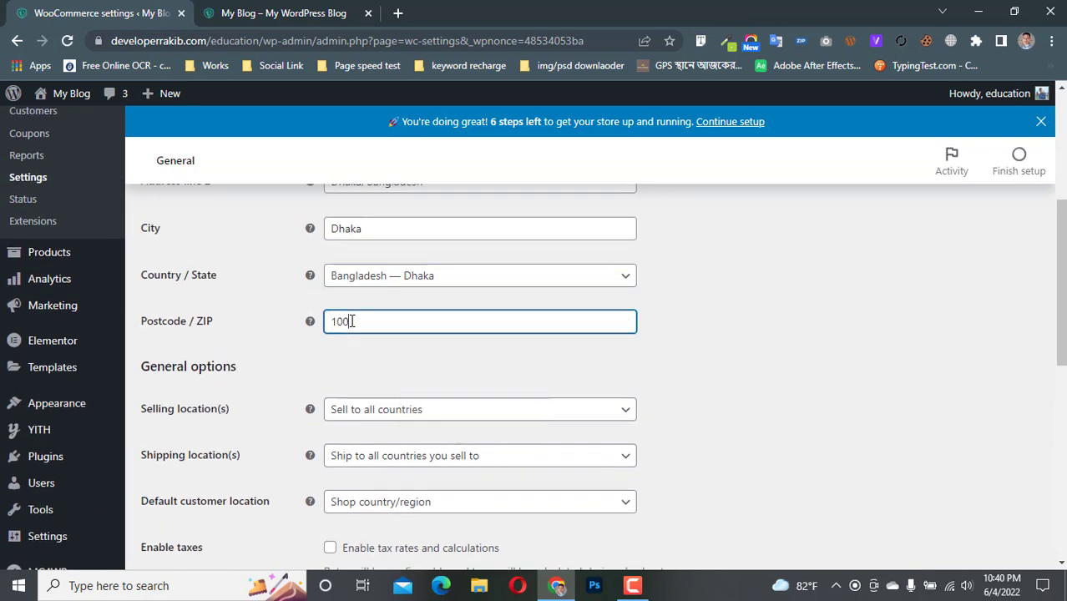
pyautogui.write('0')
# Review the General options, including the selling location choices, shipping location, customer location, tax and coupon settings.
pyautogui.scroll(-1, 334, 334)
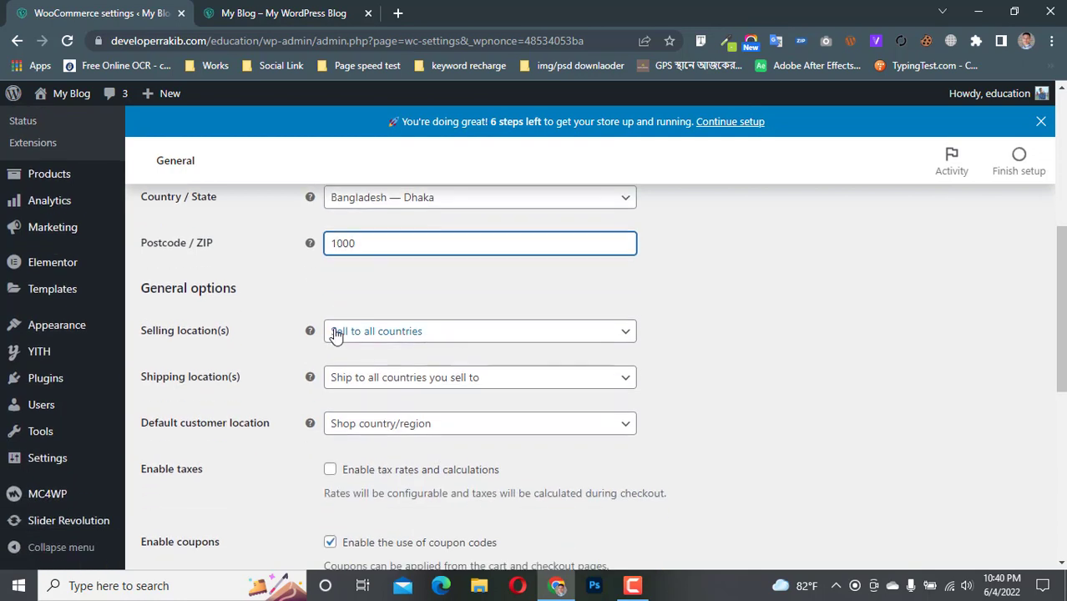
pyautogui.click(164, 292)
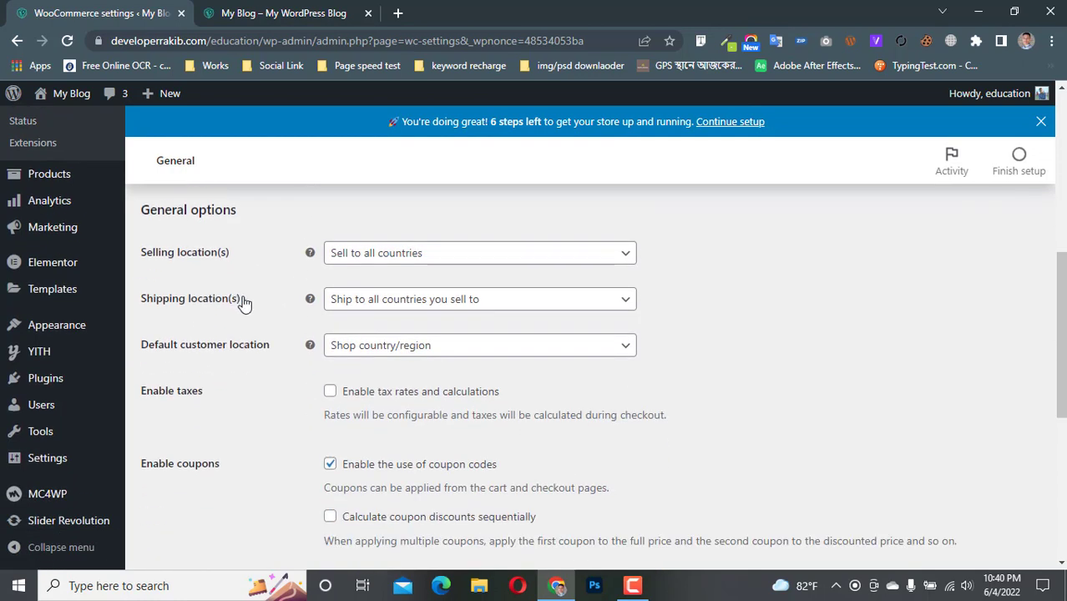
pyautogui.scroll(-1, 188, 338)
pyautogui.click(402, 258)
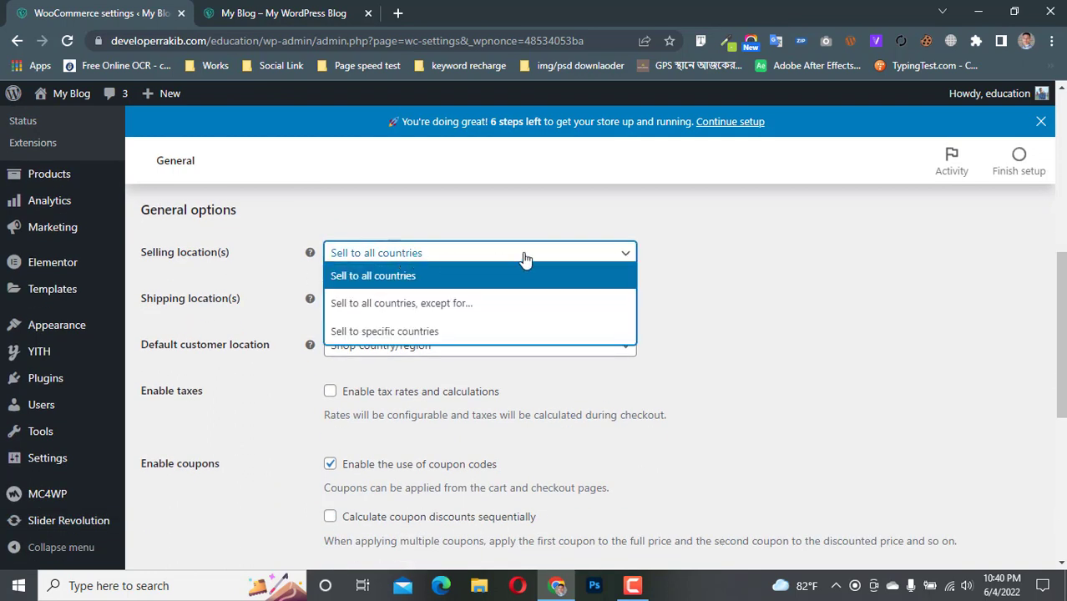
pyautogui.click(794, 266)
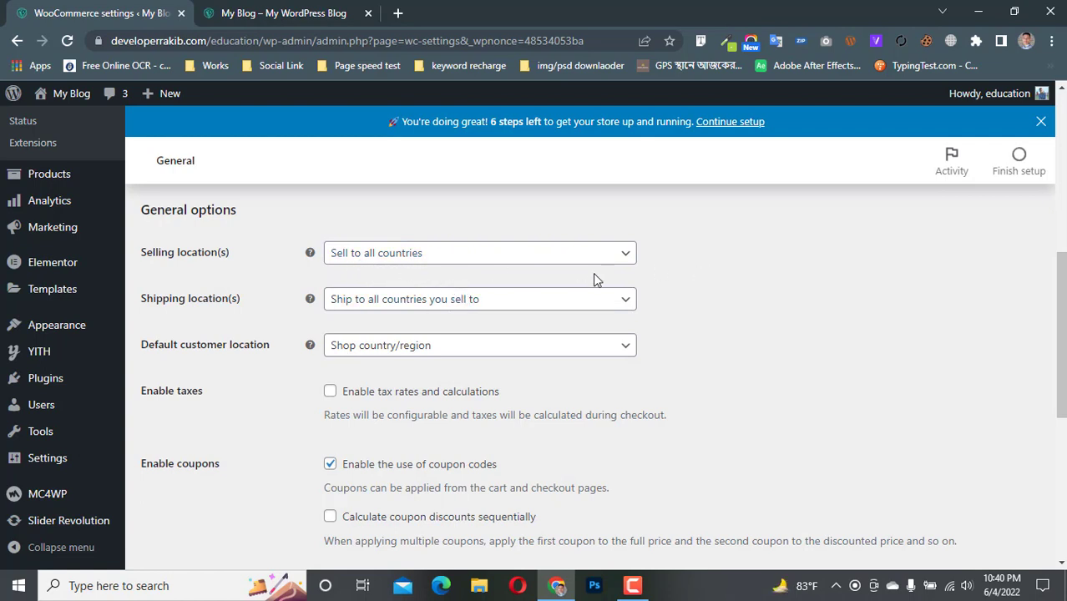
pyautogui.scroll(-1, 211, 321)
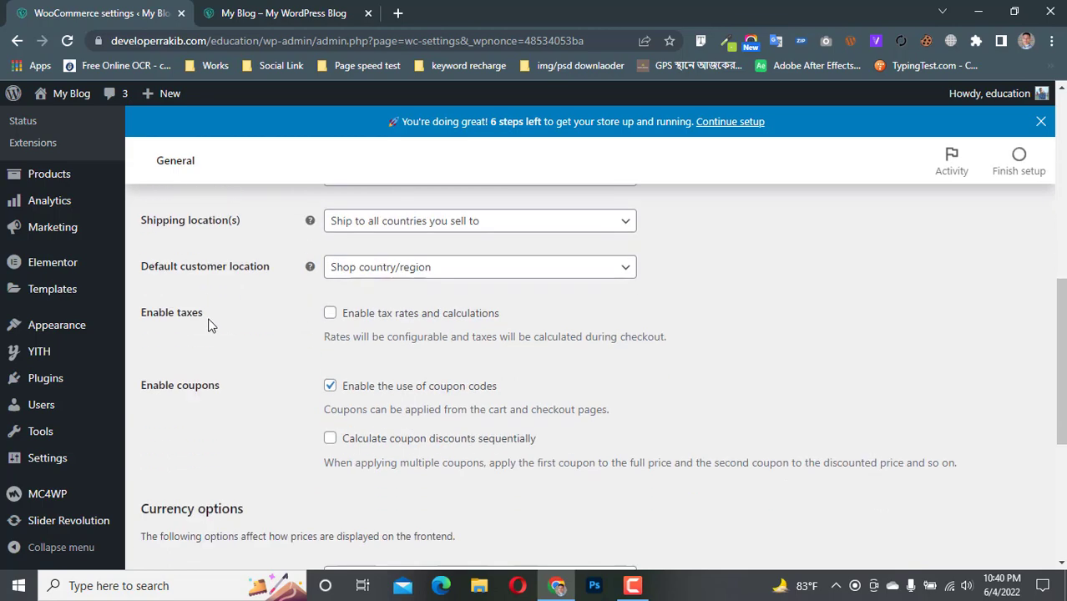
pyautogui.scroll(1, 210, 325)
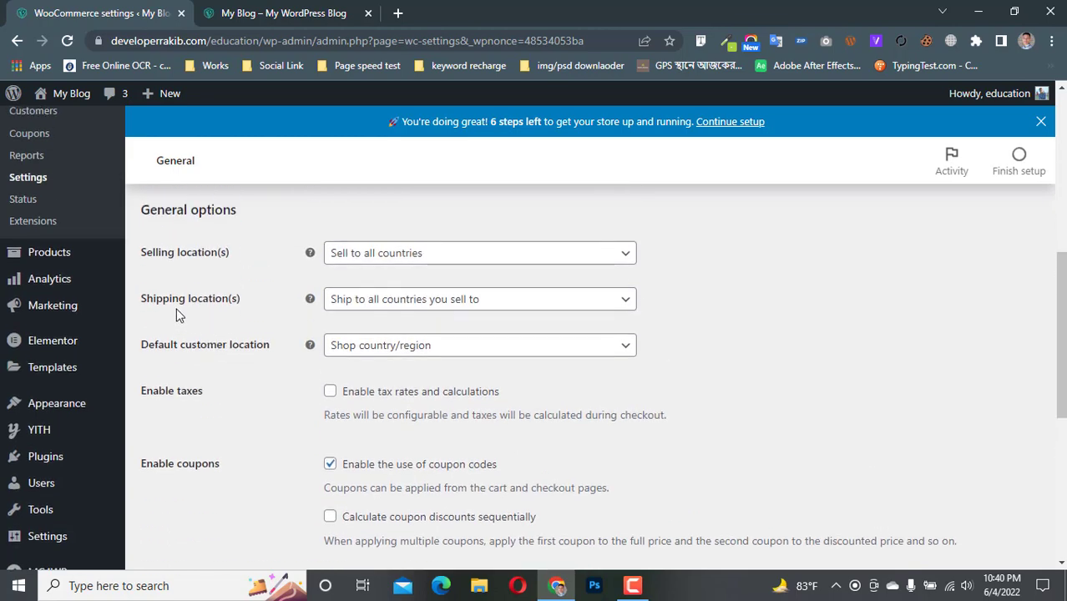
pyautogui.scroll(-4, 210, 317)
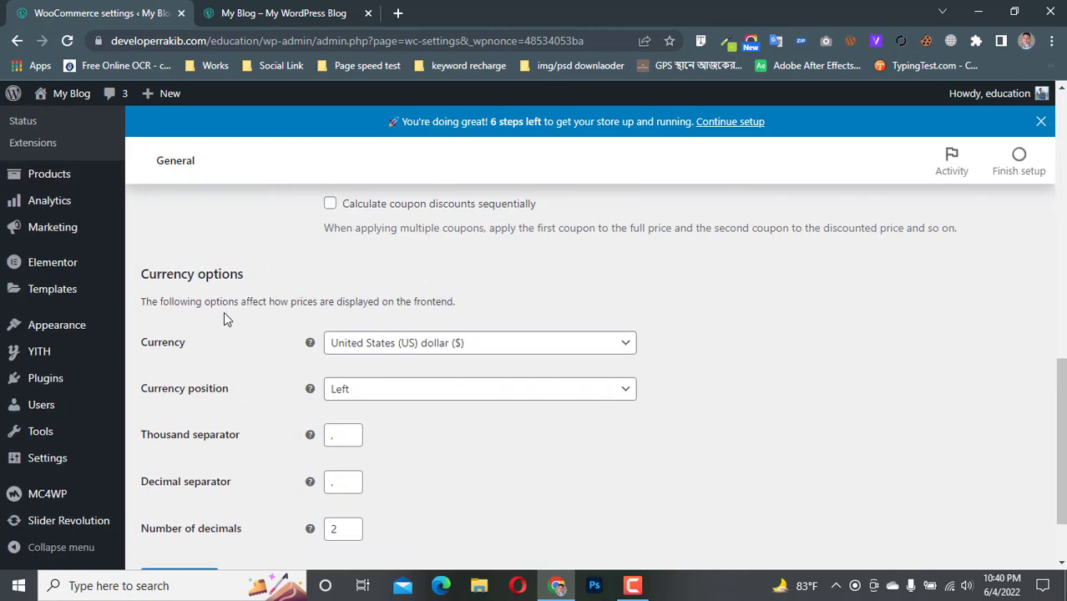
# Set the store currency to Bangladeshi taka in the Currency options and save the WooCommerce general settings.
pyautogui.moveTo(139, 276); pyautogui.dragTo(263, 282)
pyautogui.click(260, 275)
pyautogui.scroll(-1, 705, 302)
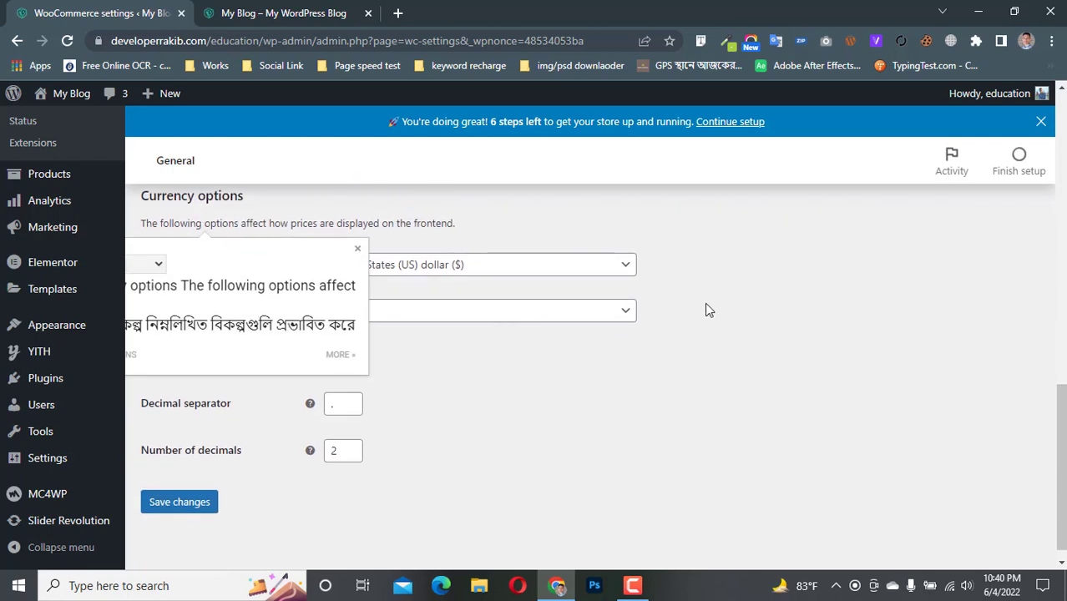
pyautogui.click(705, 302)
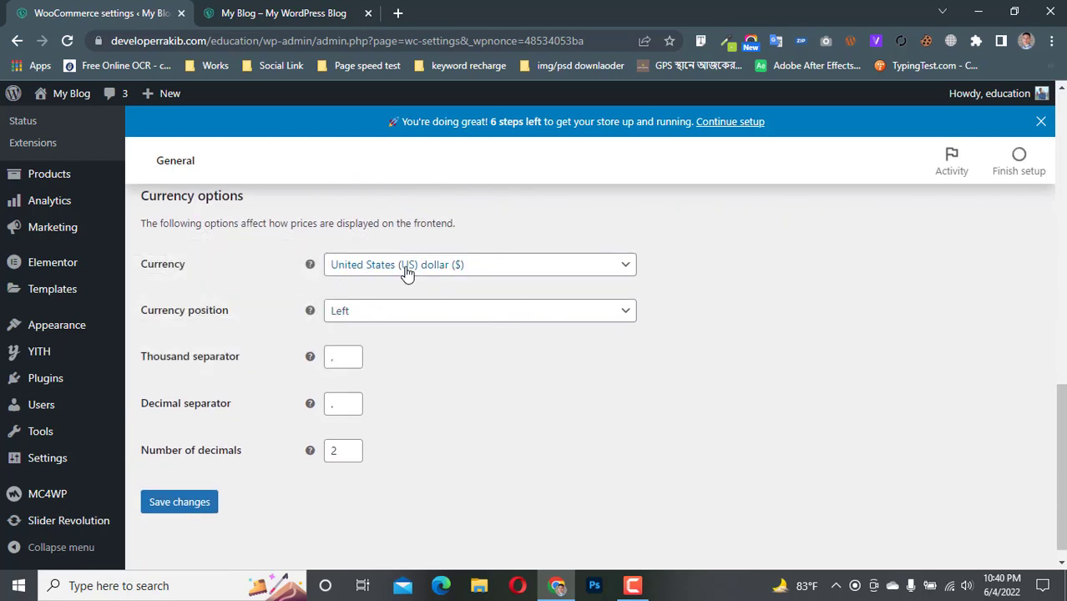
pyautogui.click(538, 265)
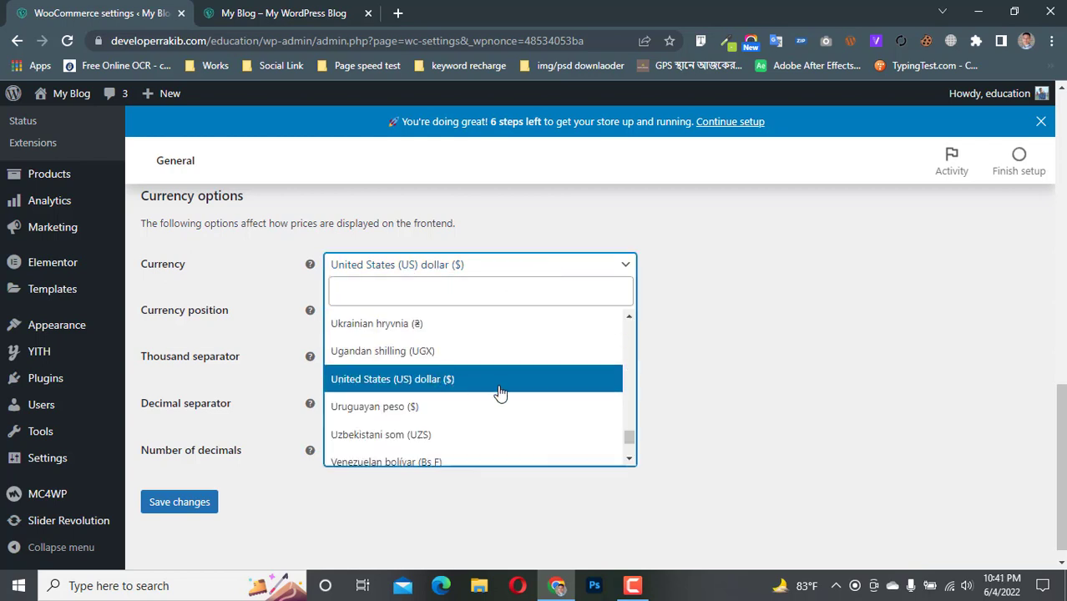
pyautogui.scroll(-3, 448, 407)
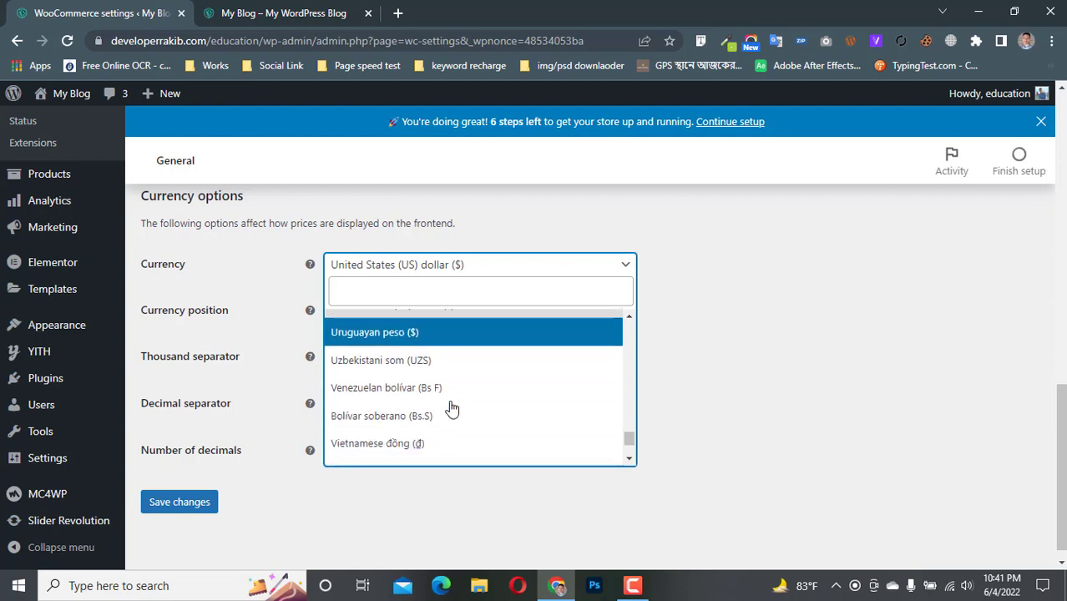
pyautogui.write('taka')
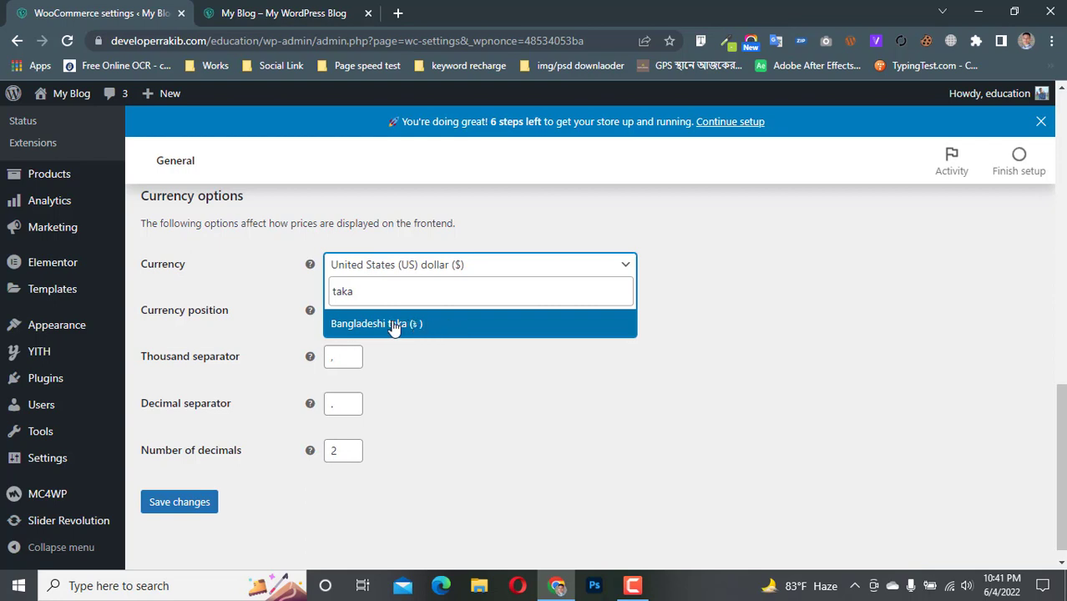
pyautogui.click(475, 330)
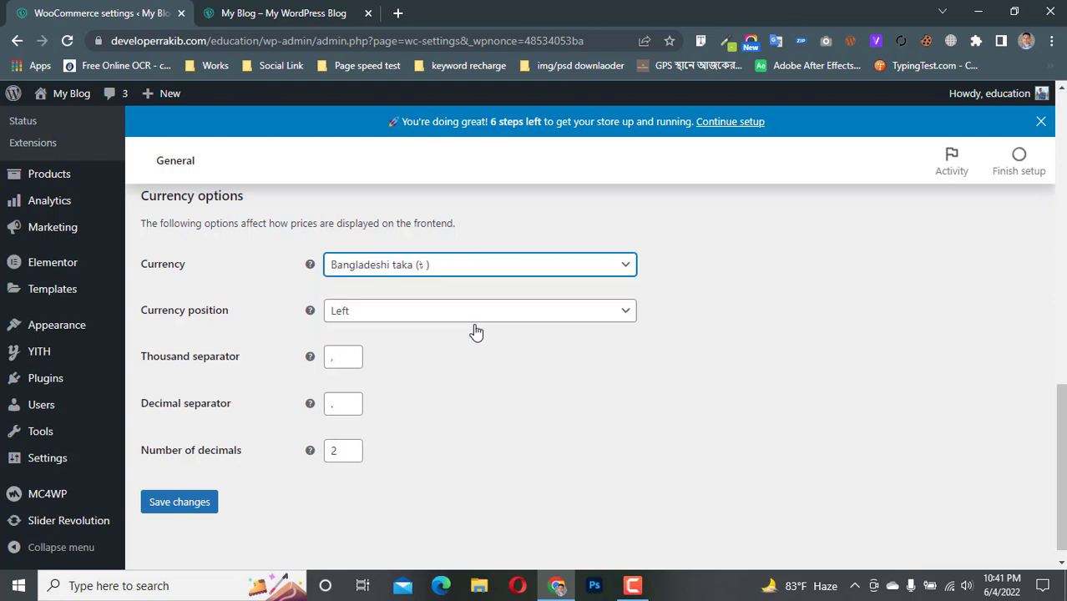
pyautogui.click(521, 375)
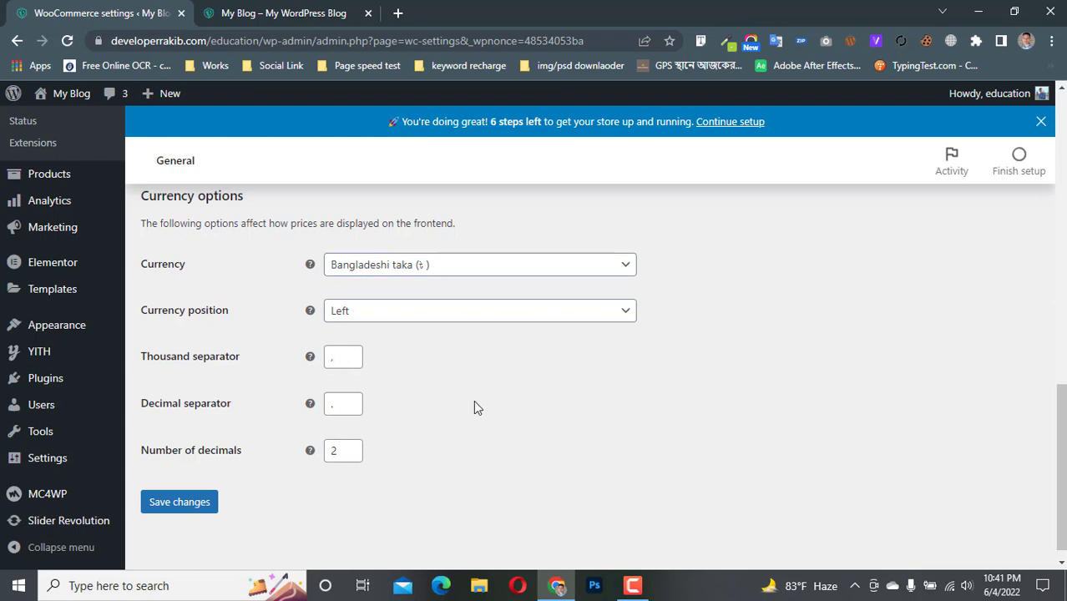
pyautogui.click(160, 505)
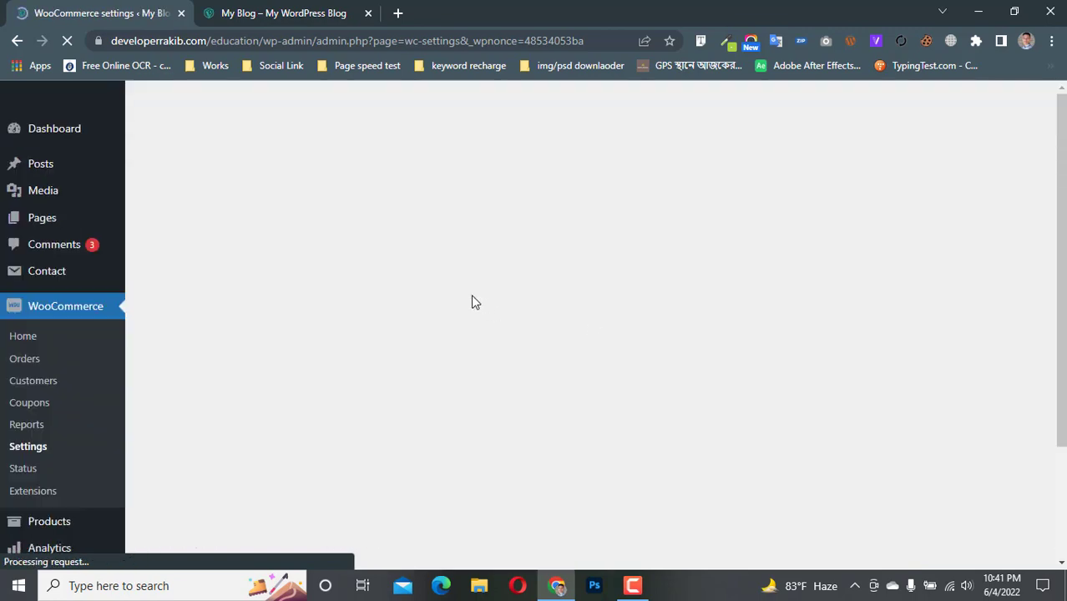
# Return to the blog's front page, reload it and check the currency of the product prices.
pyautogui.click(276, 6)
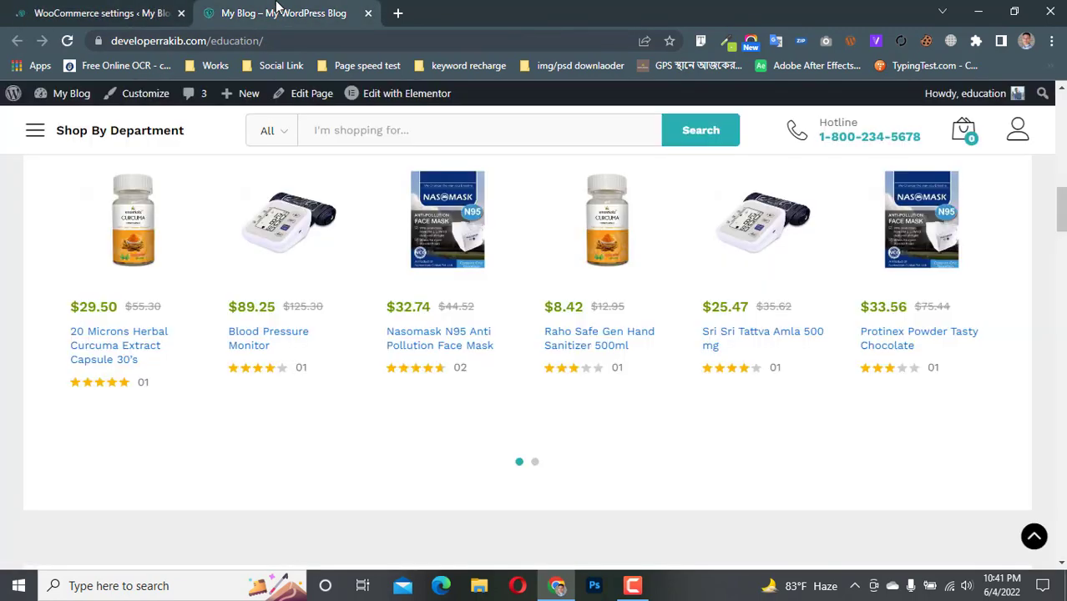
pyautogui.scroll(2, 215, 210)
pyautogui.scroll(-2, 129, 150)
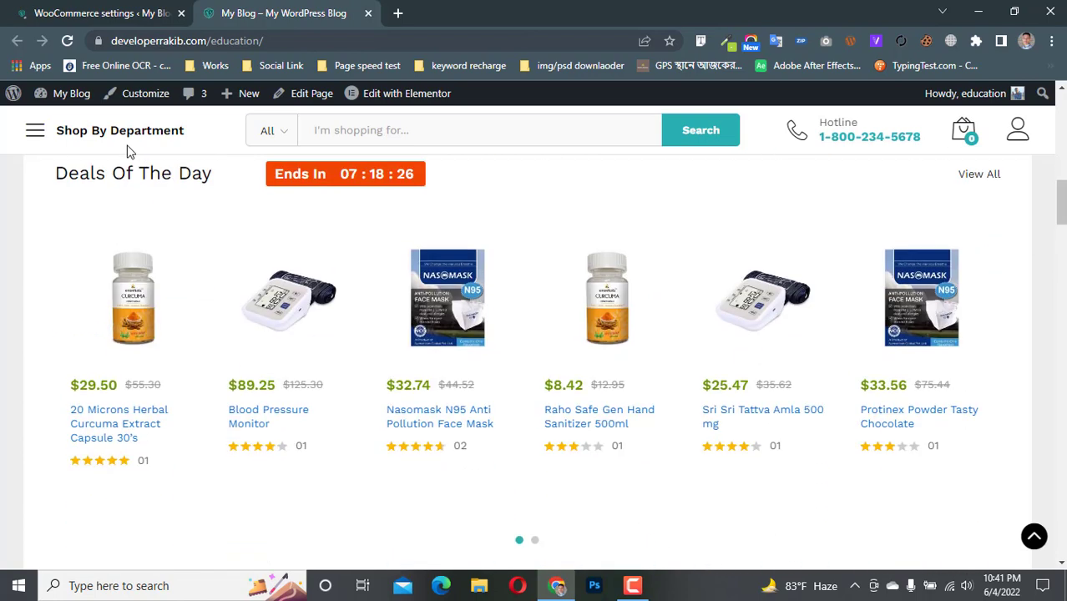
pyautogui.click(67, 40)
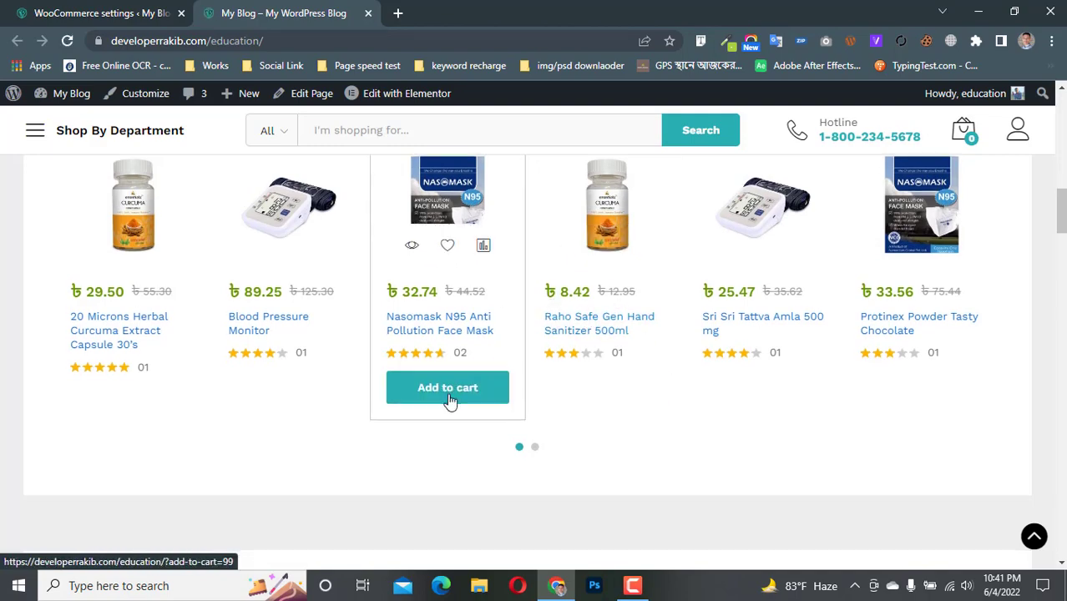
pyautogui.scroll(-4, 903, 370)
pyautogui.scroll(6, 652, 320)
pyautogui.scroll(-3, 649, 315)
pyautogui.scroll(15, 585, 315)
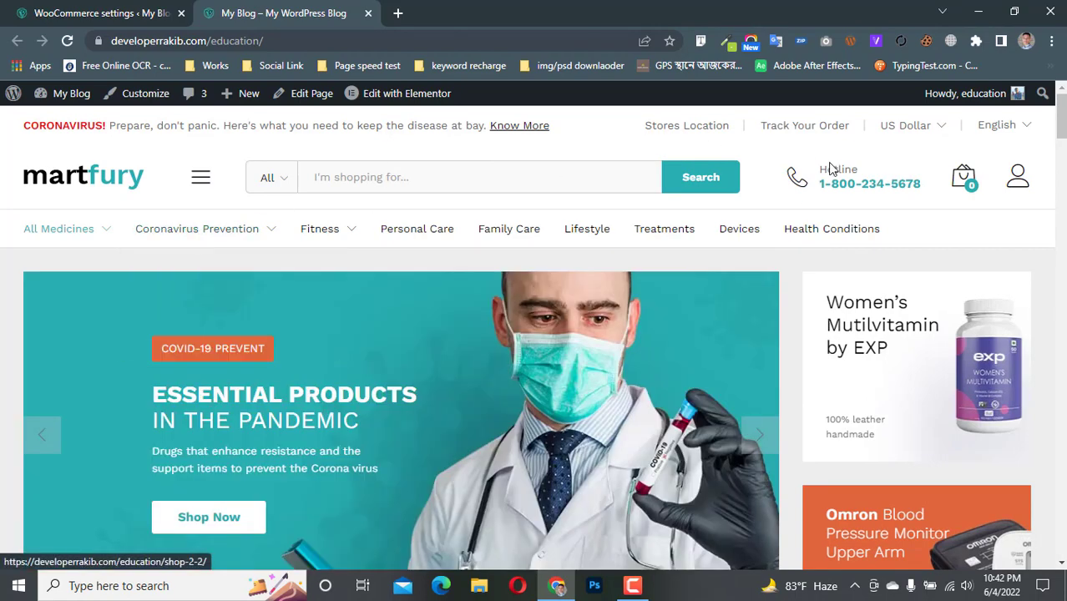
# Look over the storefront homepage's banners, category, brand and article sections and its navigation menu.
pyautogui.scroll(-3, 585, 268)
pyautogui.scroll(-6, 582, 262)
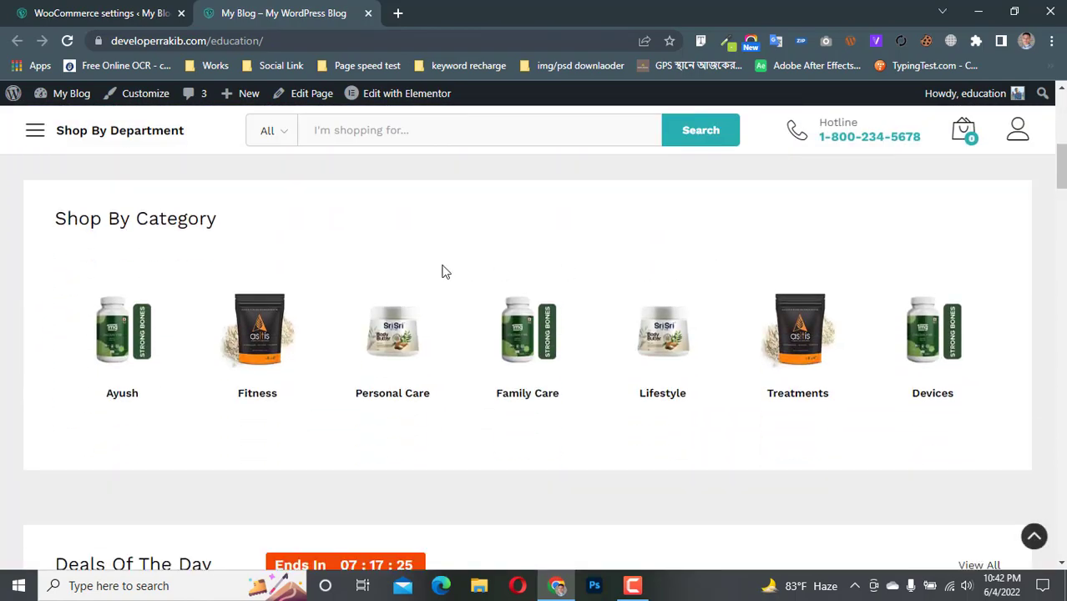
pyautogui.scroll(-15, 707, 172)
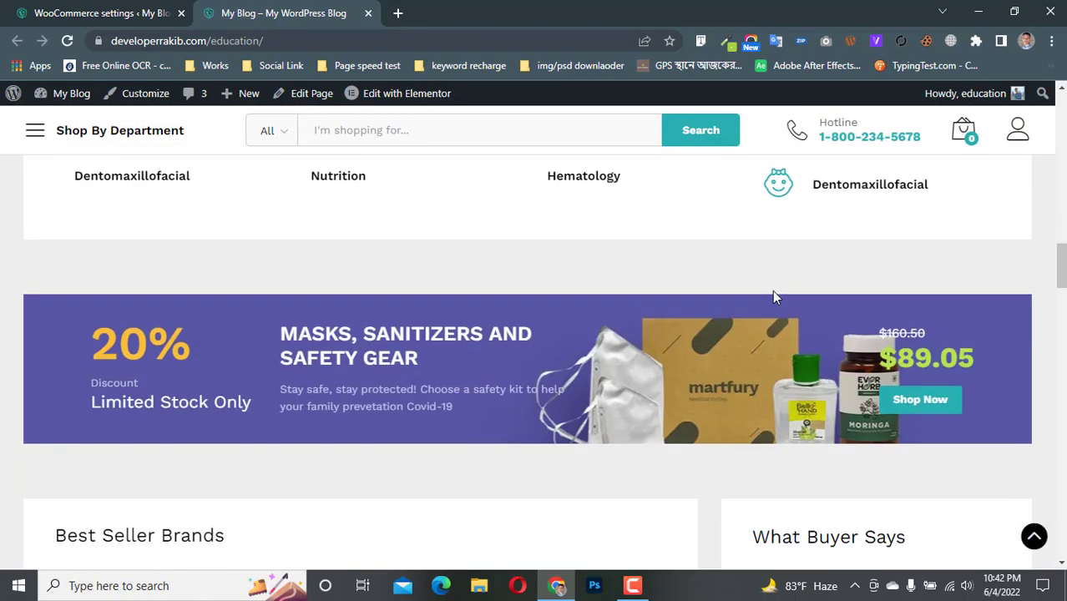
pyautogui.scroll(-5, 440, 376)
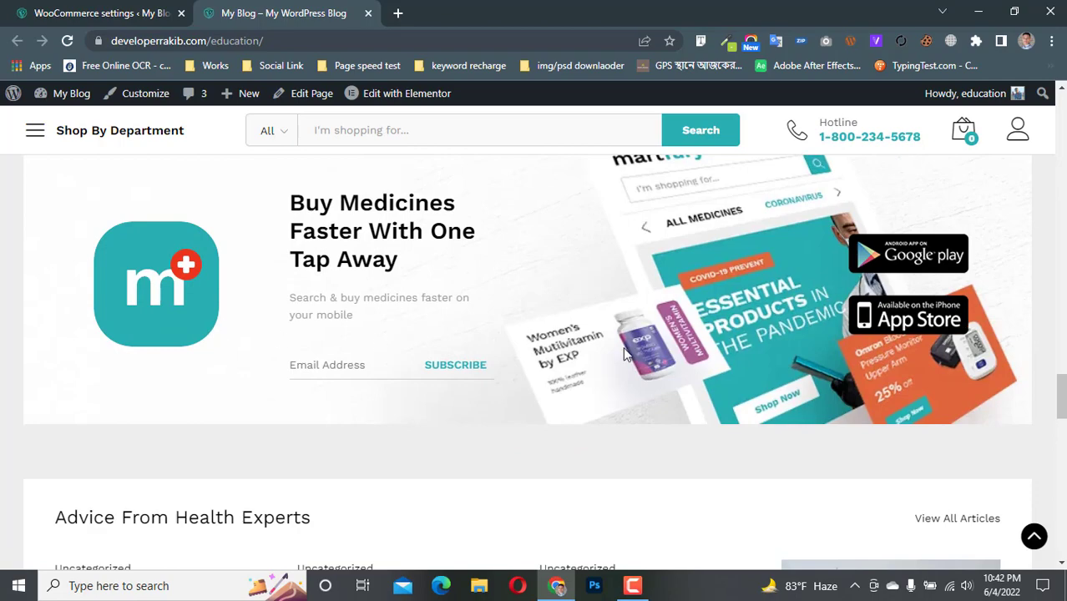
pyautogui.scroll(8, 441, 376)
pyautogui.scroll(18, 250, 282)
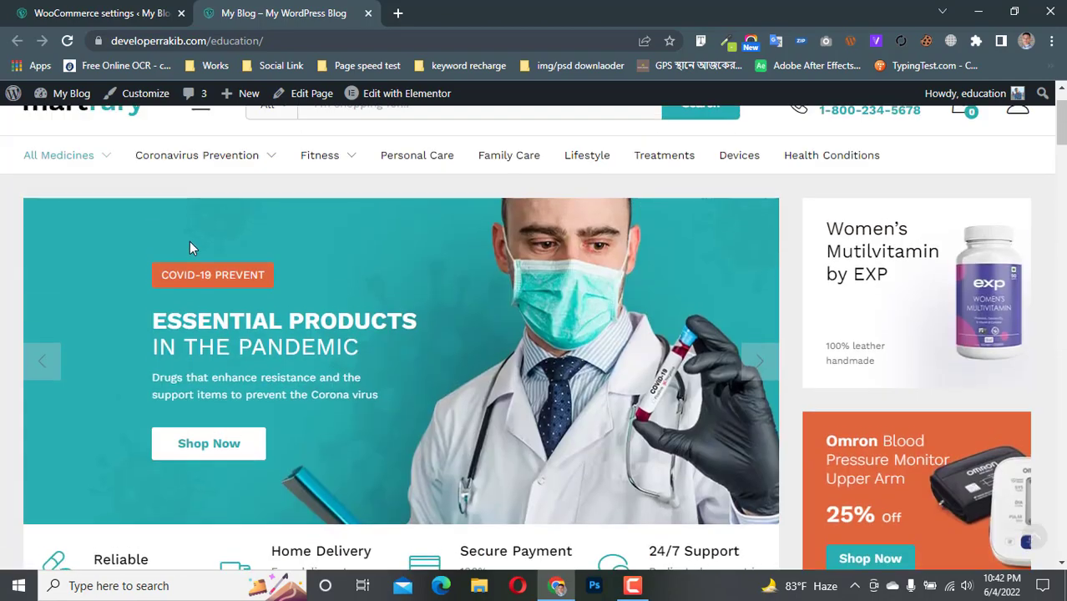
pyautogui.moveTo(190, 247)
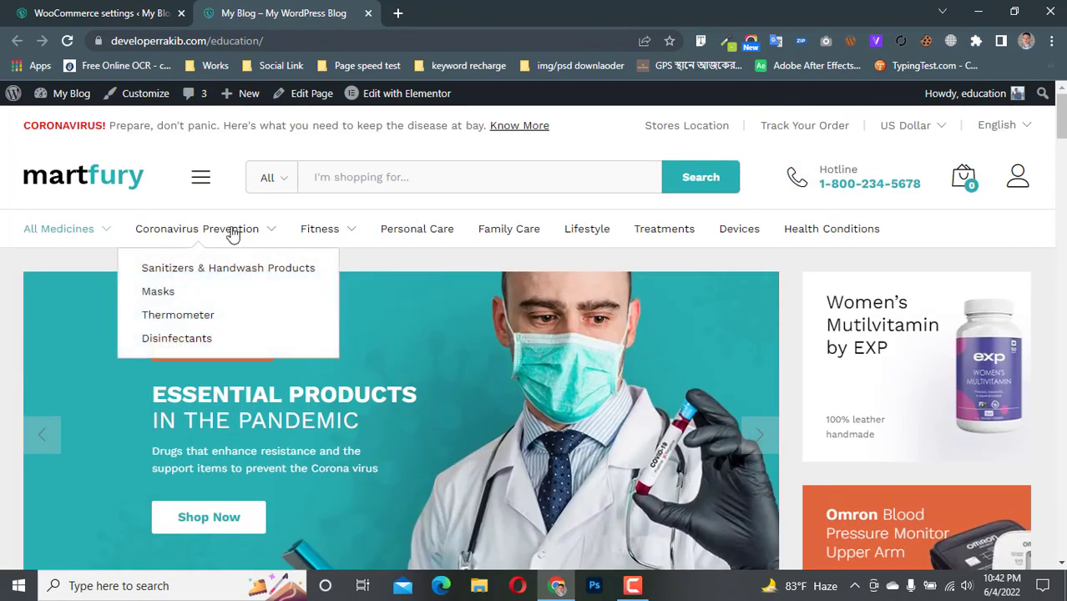
# Open the front page in the theme Customizer, checking the Appearance entry and payment methods in the WooCommerce admin while it loads.
pyautogui.click(142, 98)
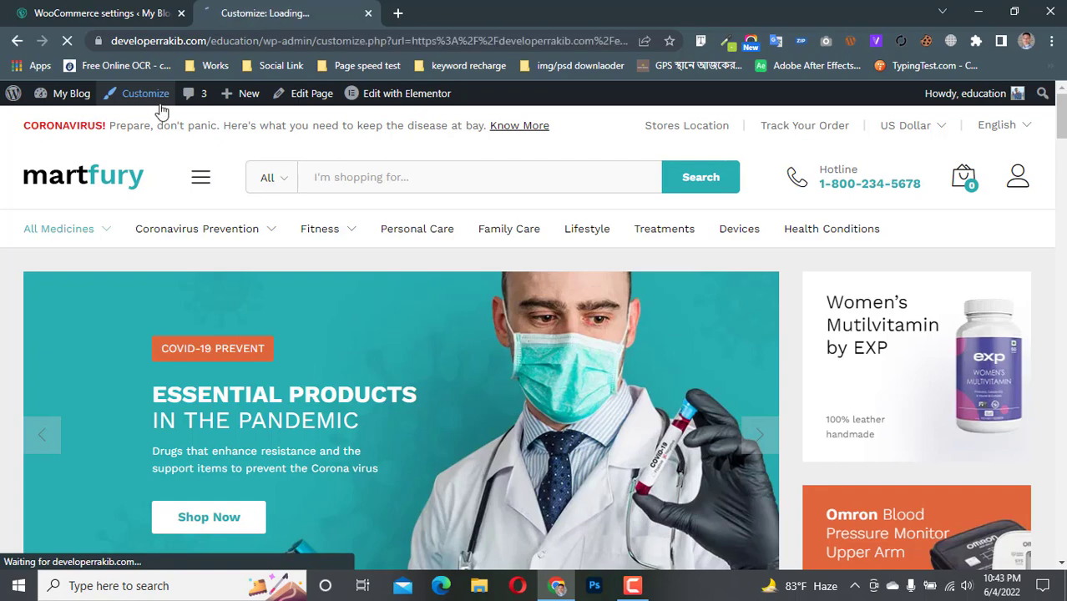
pyautogui.click(94, 10)
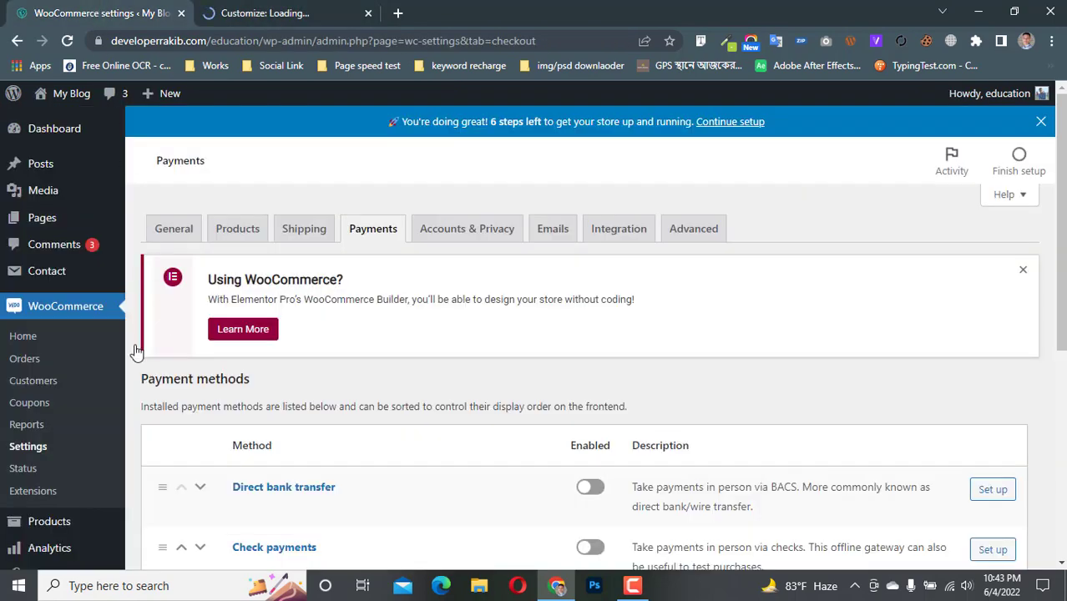
pyautogui.scroll(-5, 48, 422)
pyautogui.moveTo(60, 288)
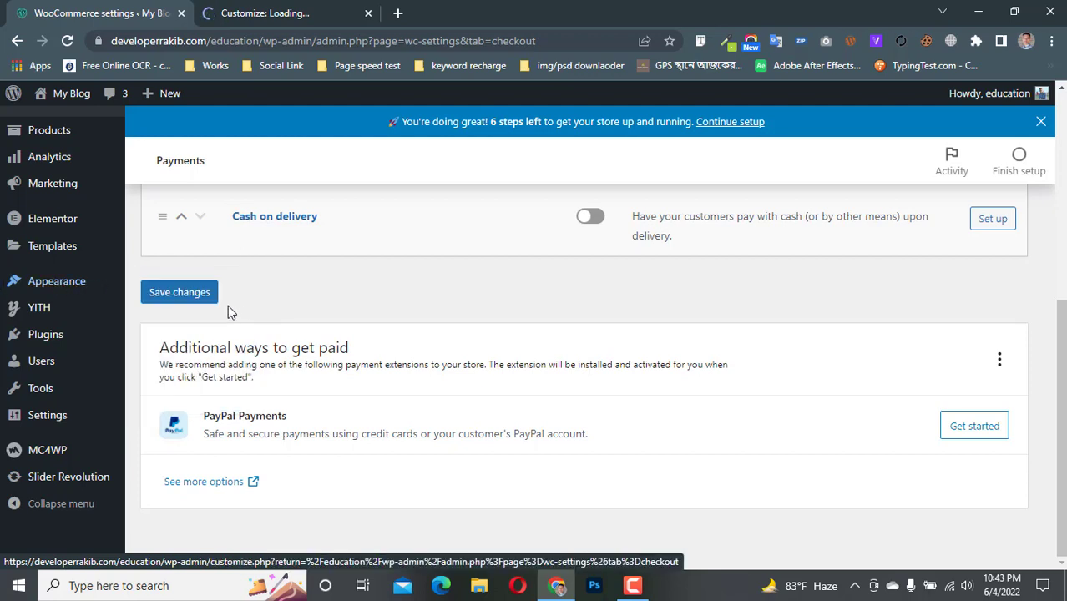
pyautogui.scroll(3, 301, 300)
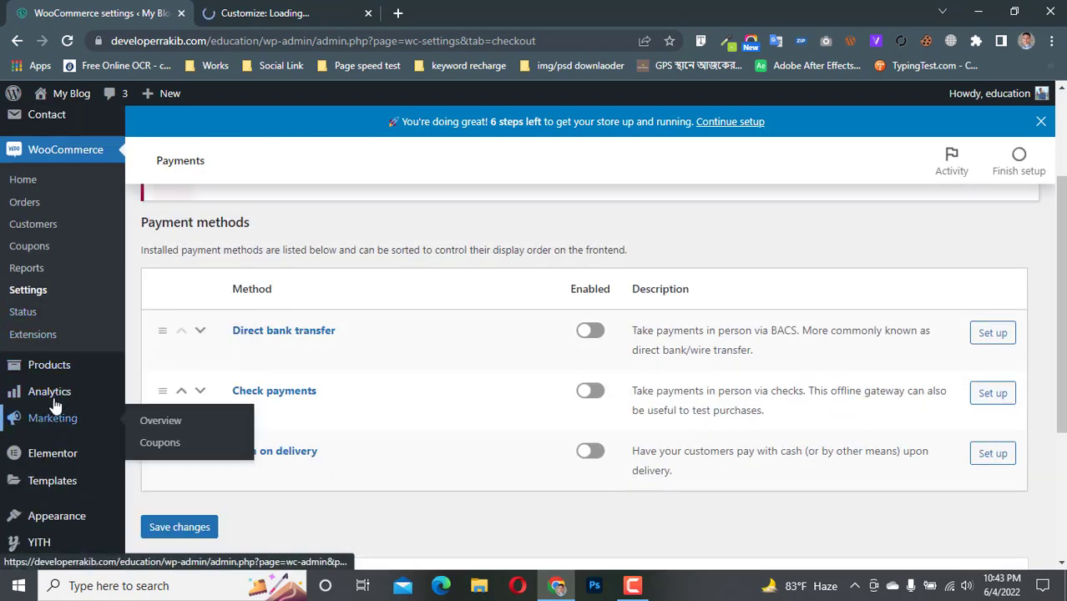
pyautogui.click(282, 12)
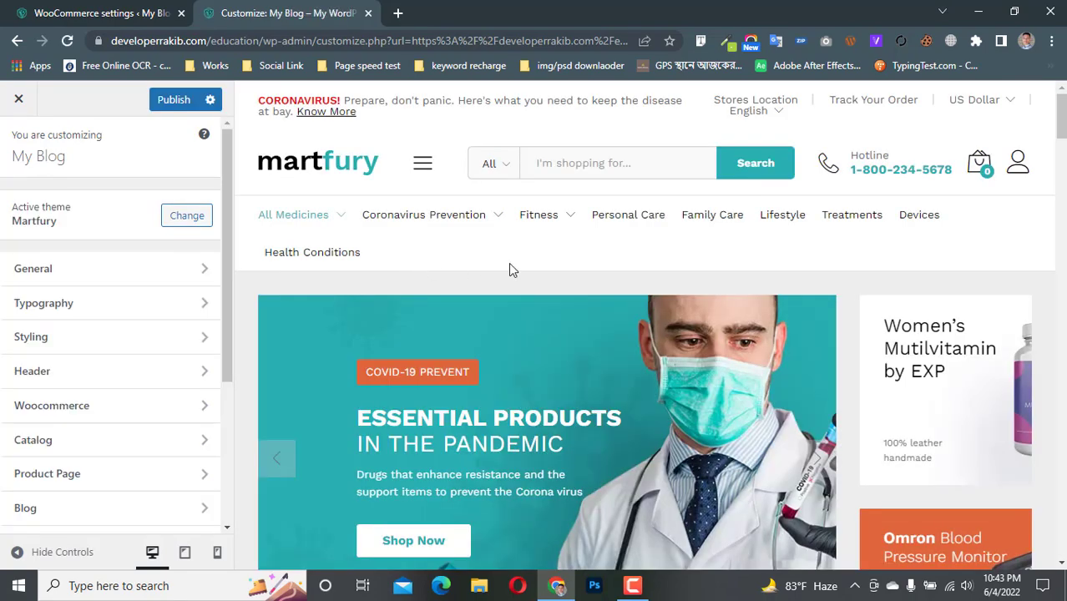
# Review the Customizer's list of sections from General down to Additional CSS.
pyautogui.scroll(-2, 482, 269)
pyautogui.scroll(2, 481, 271)
pyautogui.scroll(-3, 69, 310)
pyautogui.scroll(3, 150, 321)
pyautogui.scroll(-3, 120, 303)
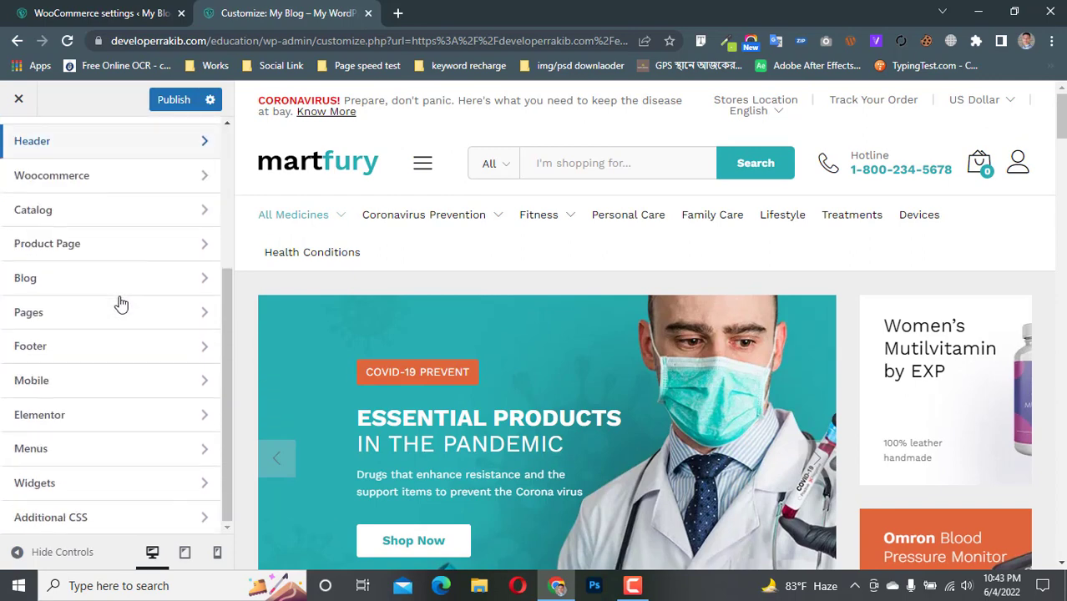
pyautogui.scroll(3, 120, 303)
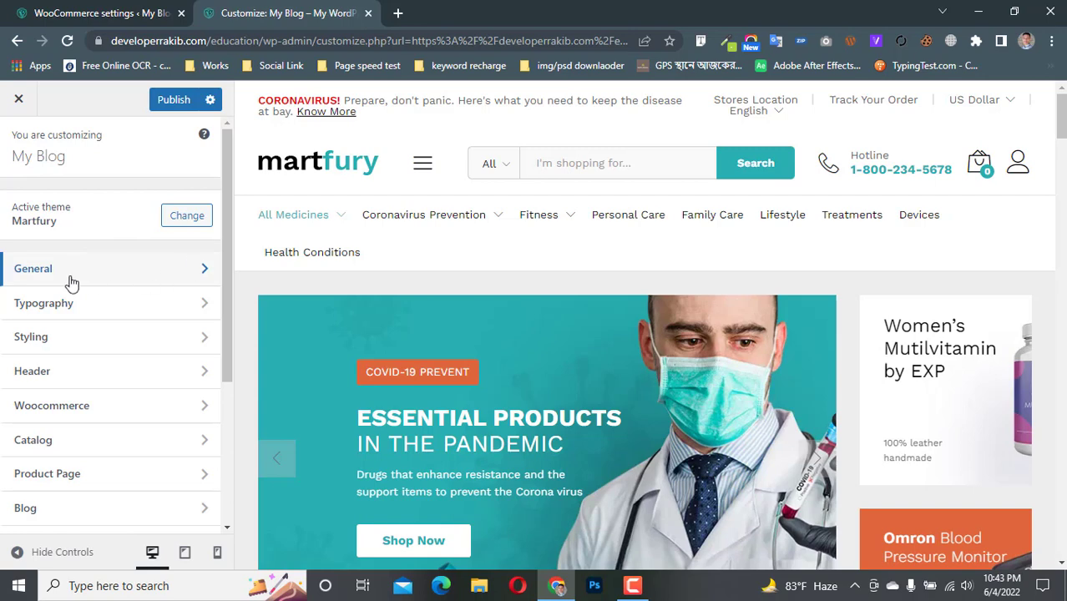
# Open Site Identity in the General section and set the site title to "martfury".
pyautogui.click(195, 276)
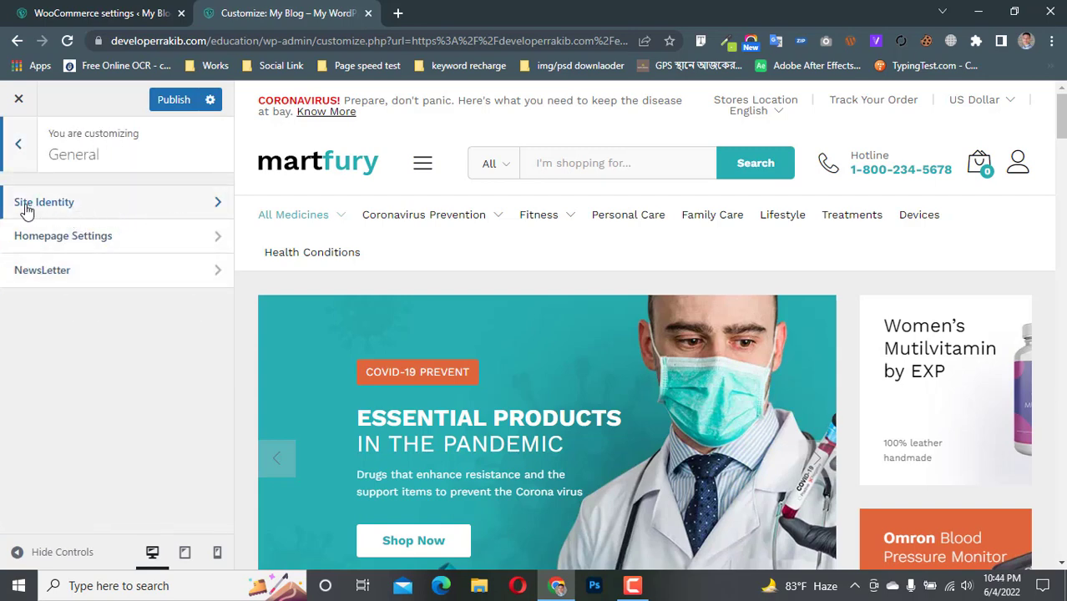
pyautogui.click(126, 211)
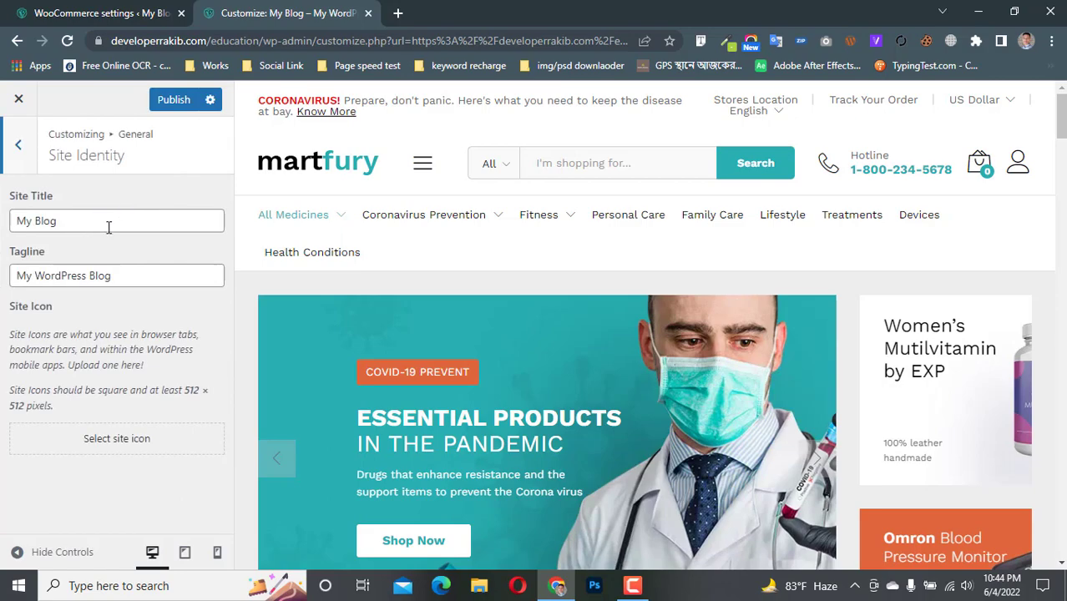
pyautogui.scroll(-3, 388, 257)
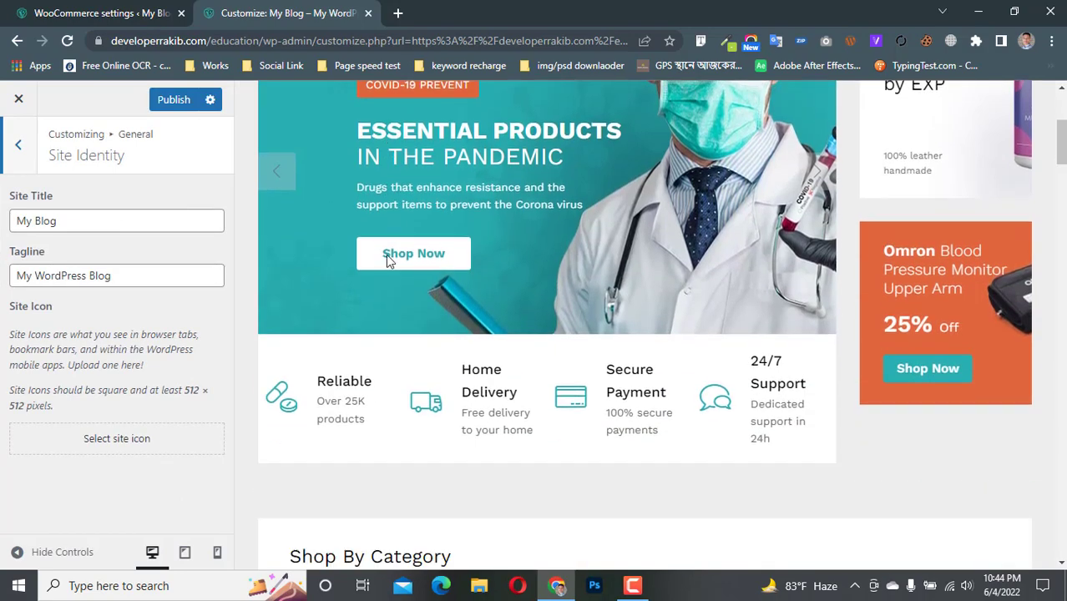
pyautogui.scroll(3, 386, 255)
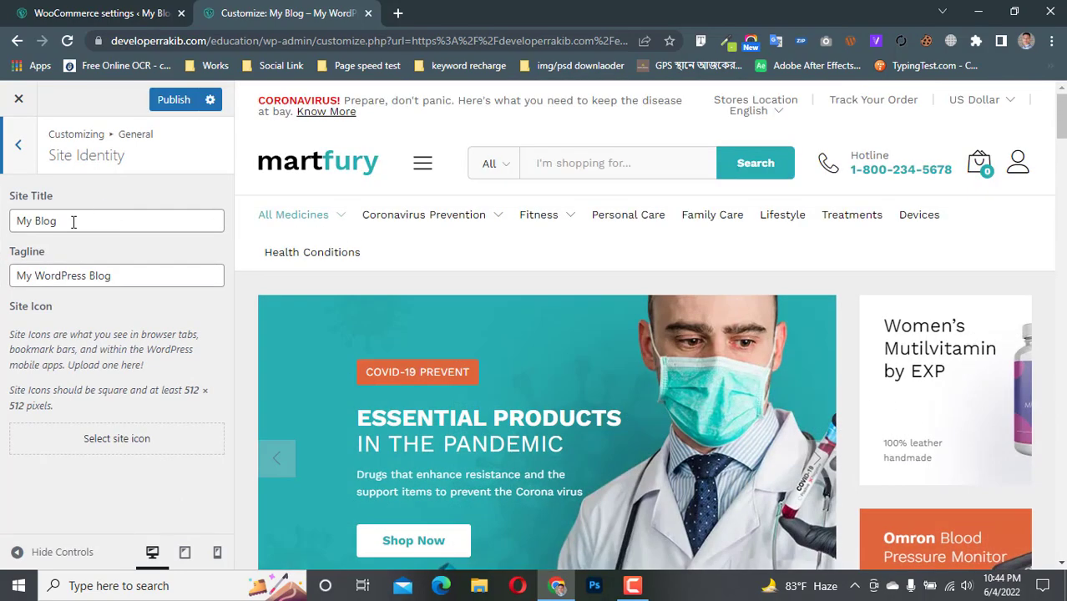
pyautogui.moveTo(56, 221); pyautogui.dragTo(11, 220)
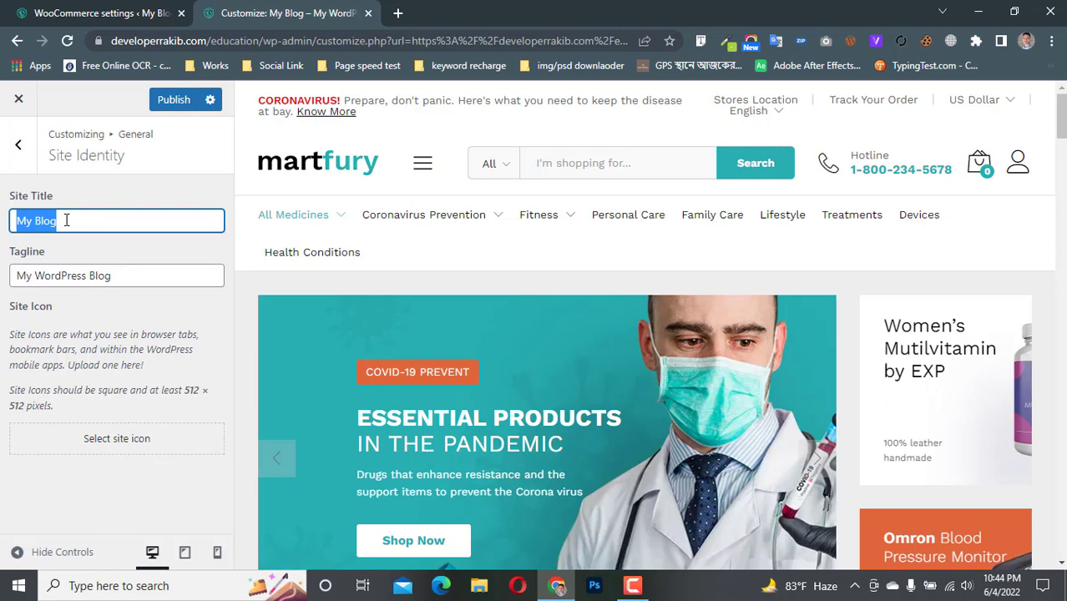
pyautogui.write('martfury')
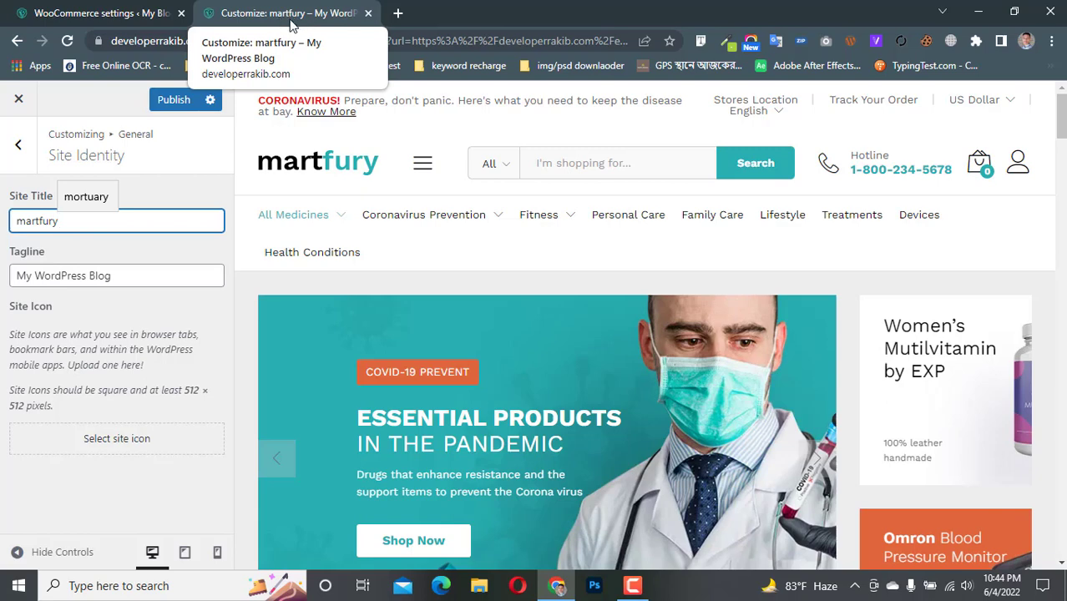
# Change the site's tagline to "My shop".
pyautogui.click(148, 267)
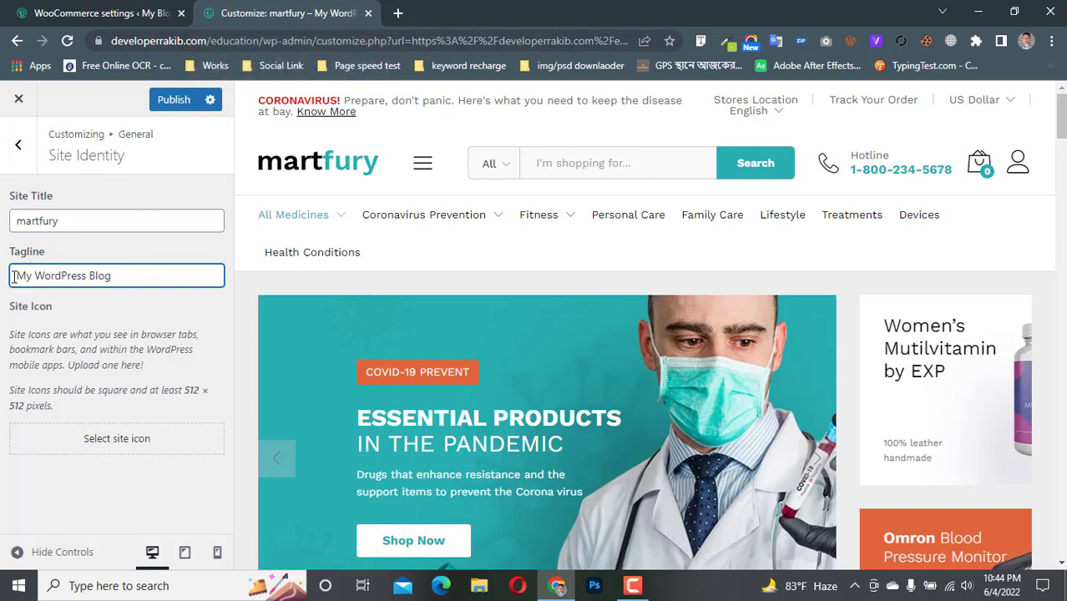
pyautogui.moveTo(13, 275); pyautogui.dragTo(28, 277)
pyautogui.click(31, 277)
pyautogui.moveTo(111, 277); pyautogui.dragTo(33, 288)
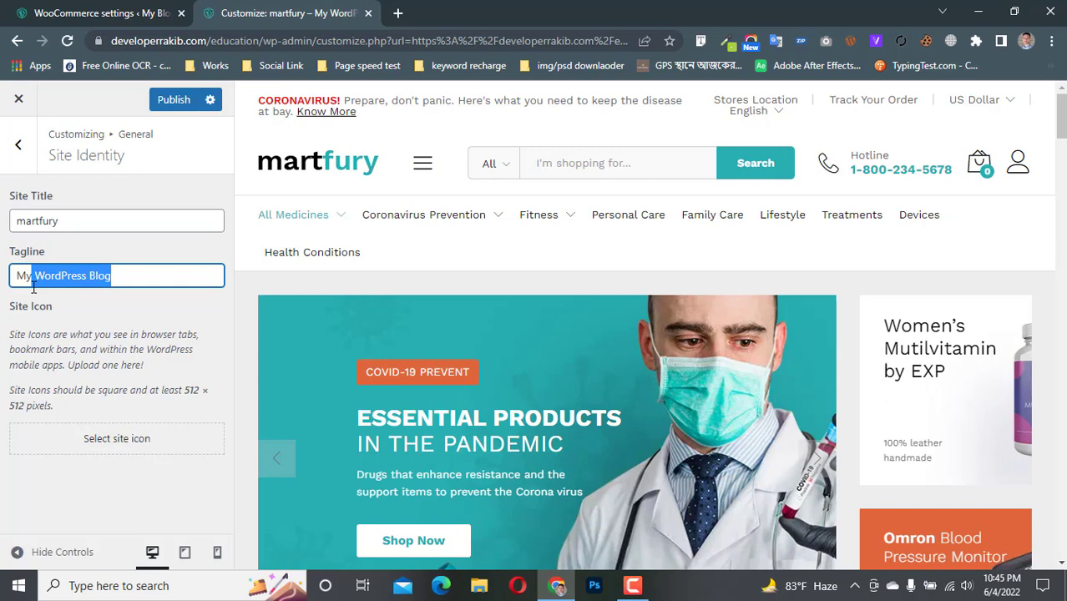
pyautogui.press('BackSpace')
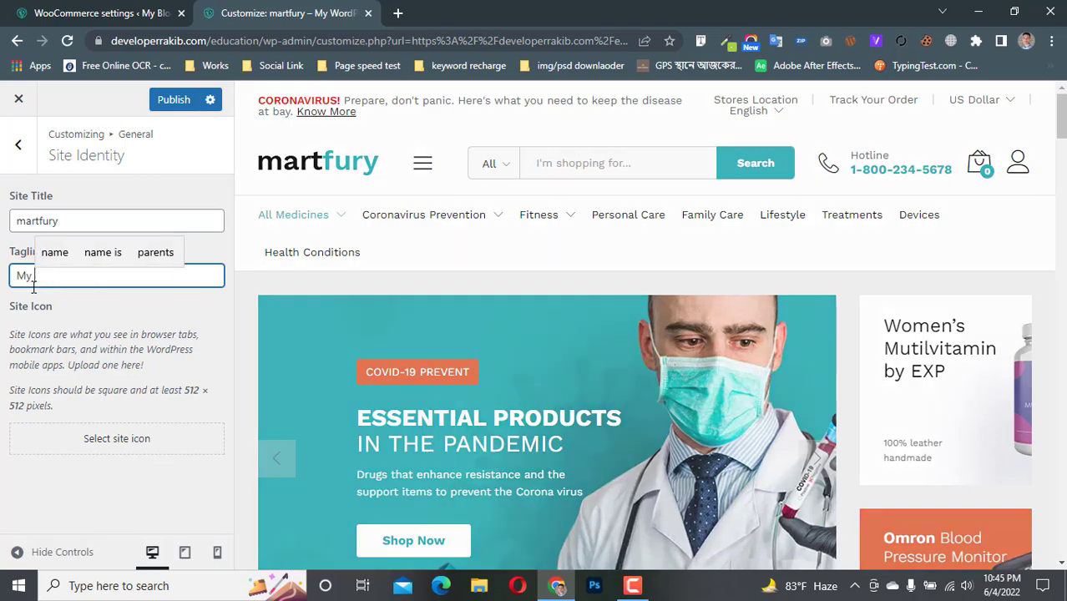
pyautogui.write('shop')
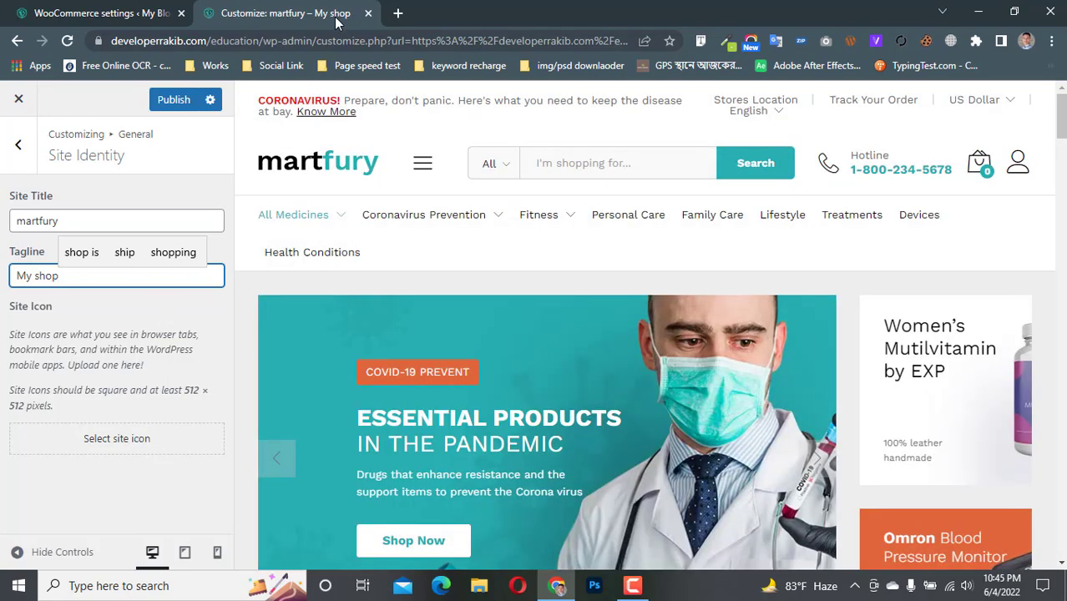
pyautogui.click(150, 297)
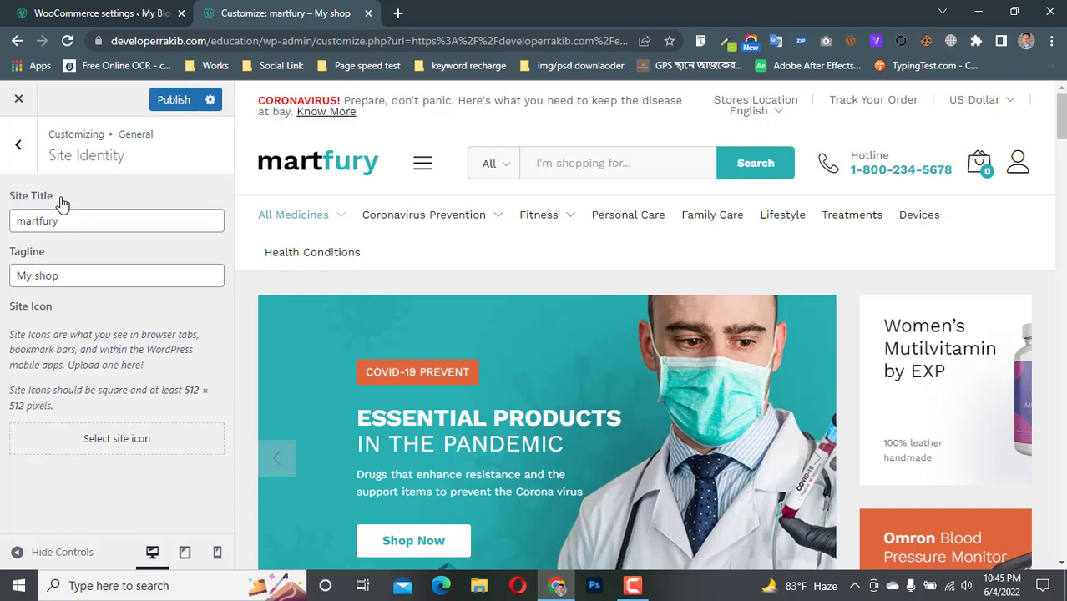
# Open the Homepage Settings and review the choice between latest posts and a static page alongside the site preview.
pyautogui.click(25, 149)
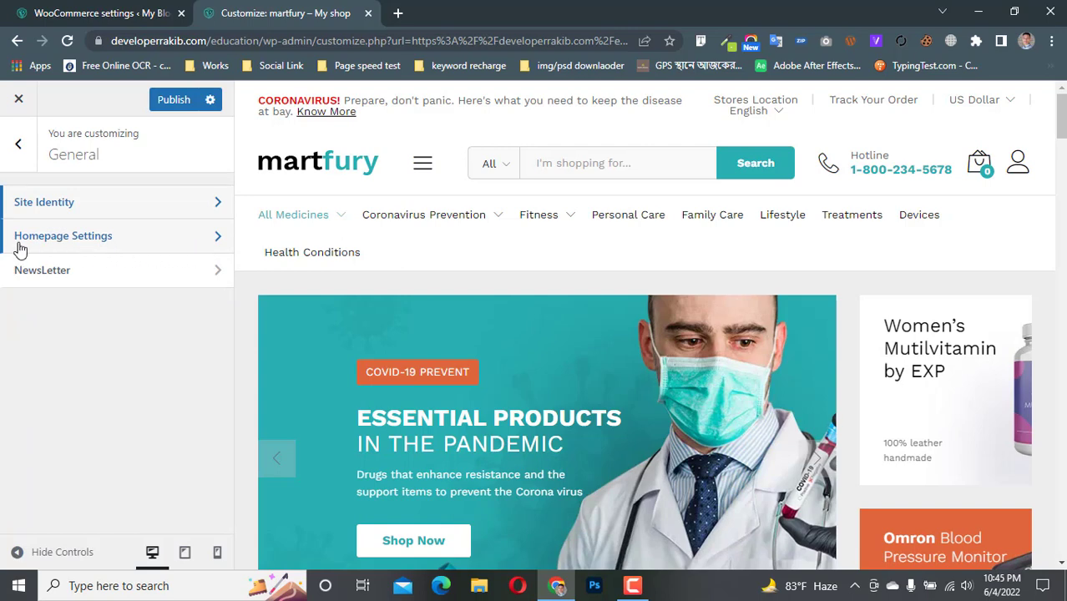
pyautogui.click(172, 240)
pyautogui.scroll(-1, 80, 293)
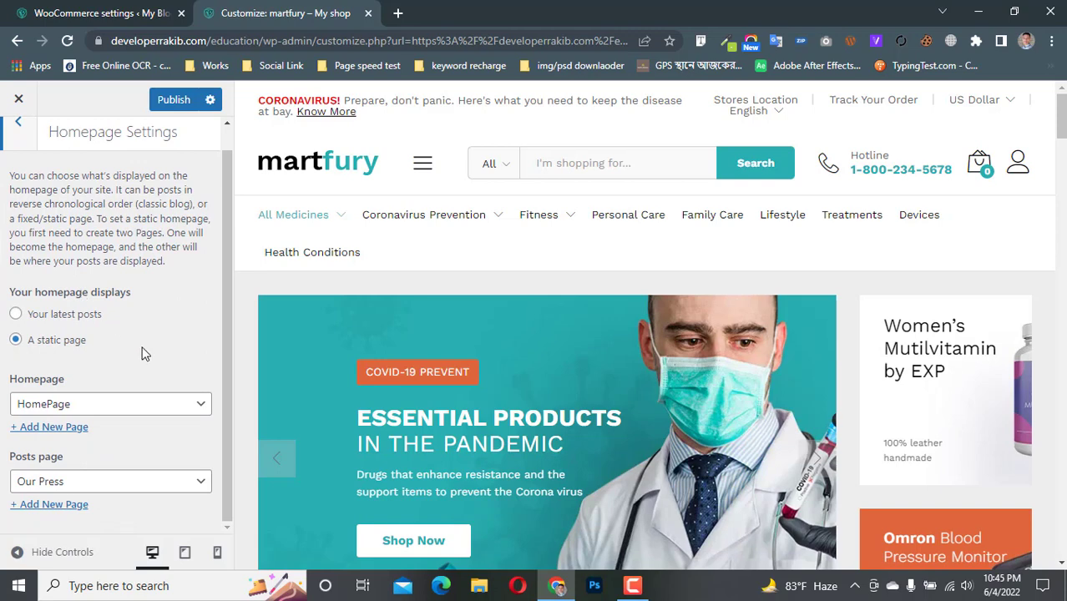
pyautogui.moveTo(14, 292); pyautogui.dragTo(88, 292)
pyautogui.click(150, 292)
pyautogui.scroll(-10, 529, 292)
pyautogui.scroll(1, 101, 357)
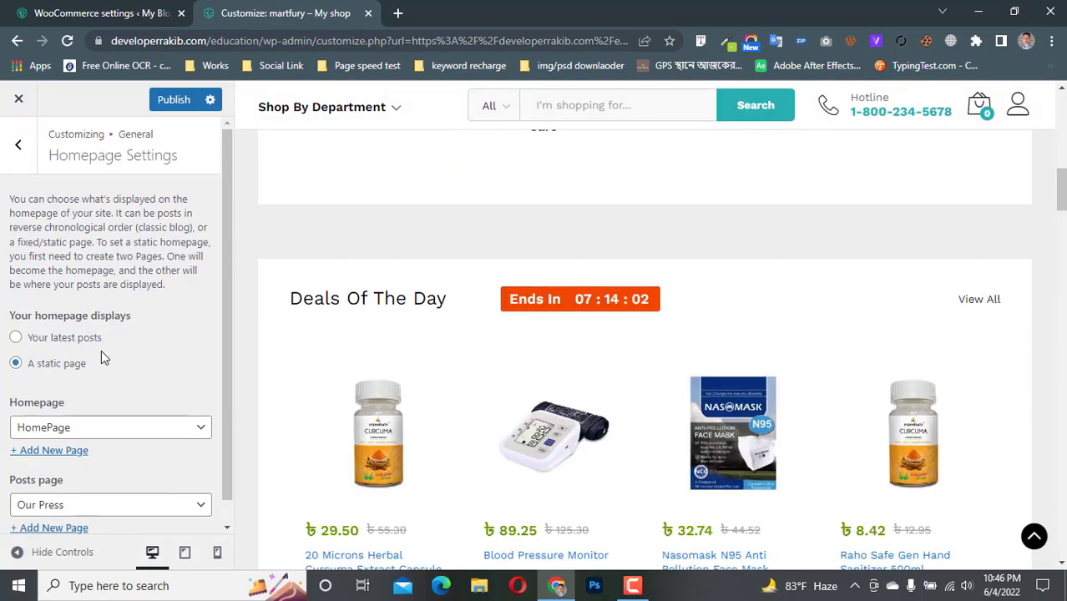
pyautogui.scroll(-1, 63, 372)
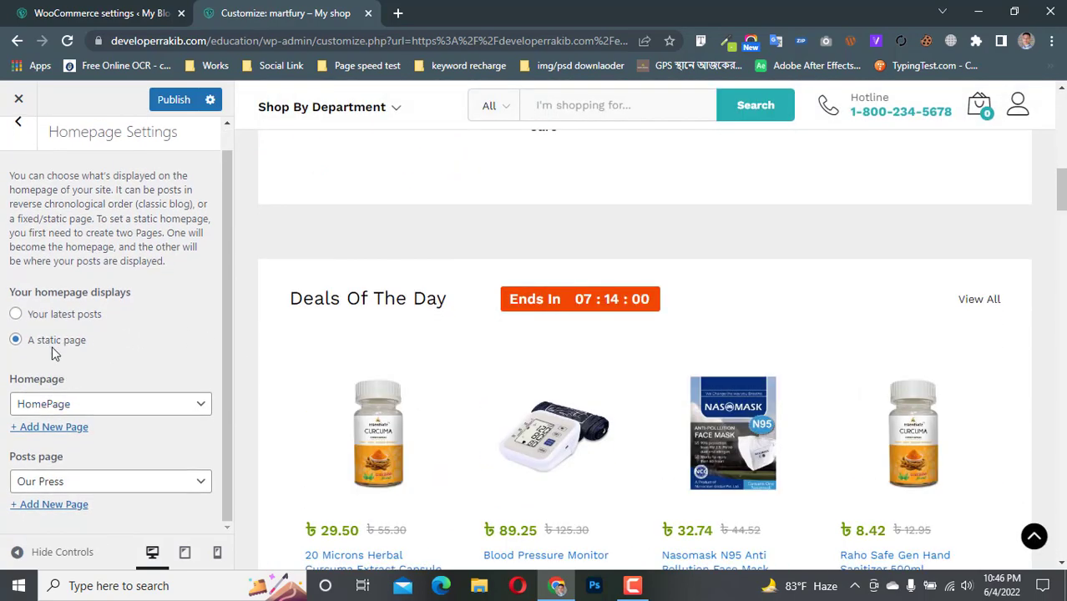
pyautogui.scroll(-3, 519, 331)
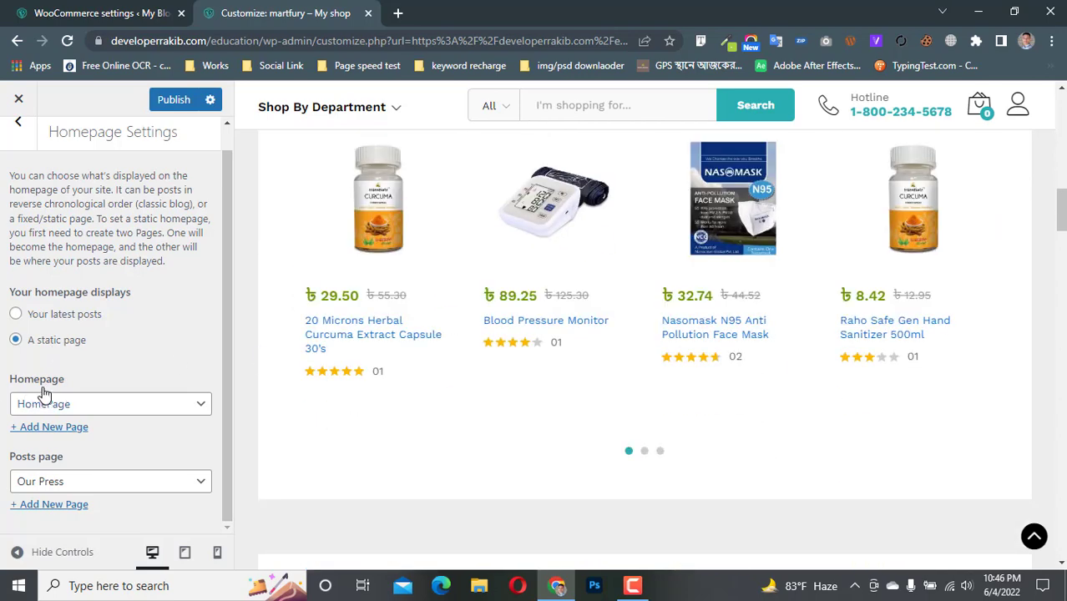
# Review the pages available for the static Homepage and the Posts page, checking the site preview without changing either choice.
pyautogui.click(117, 407)
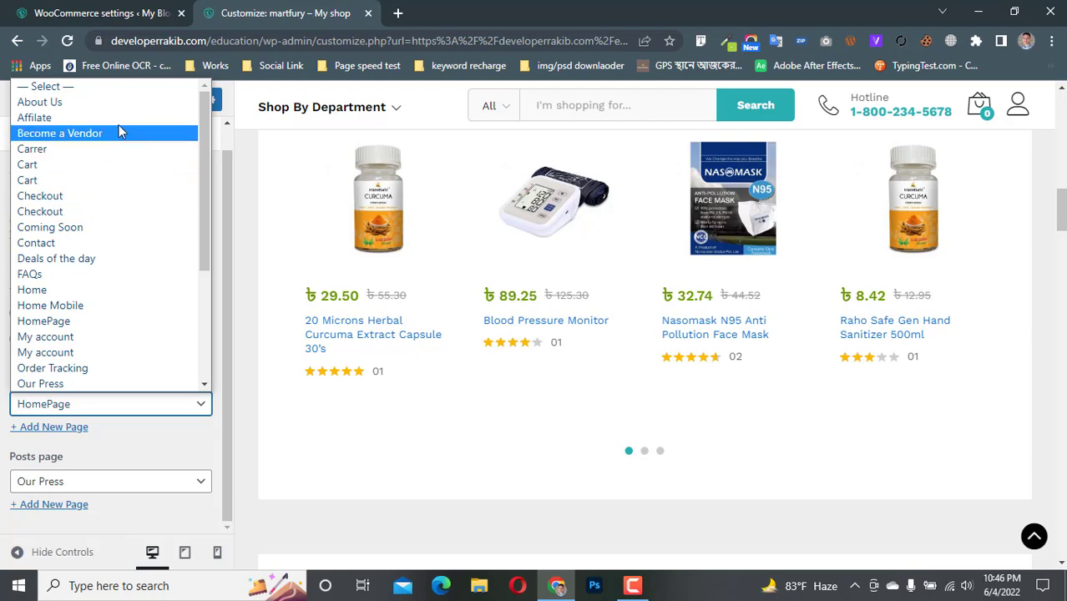
pyautogui.scroll(-3, 107, 150)
pyautogui.scroll(3, 134, 279)
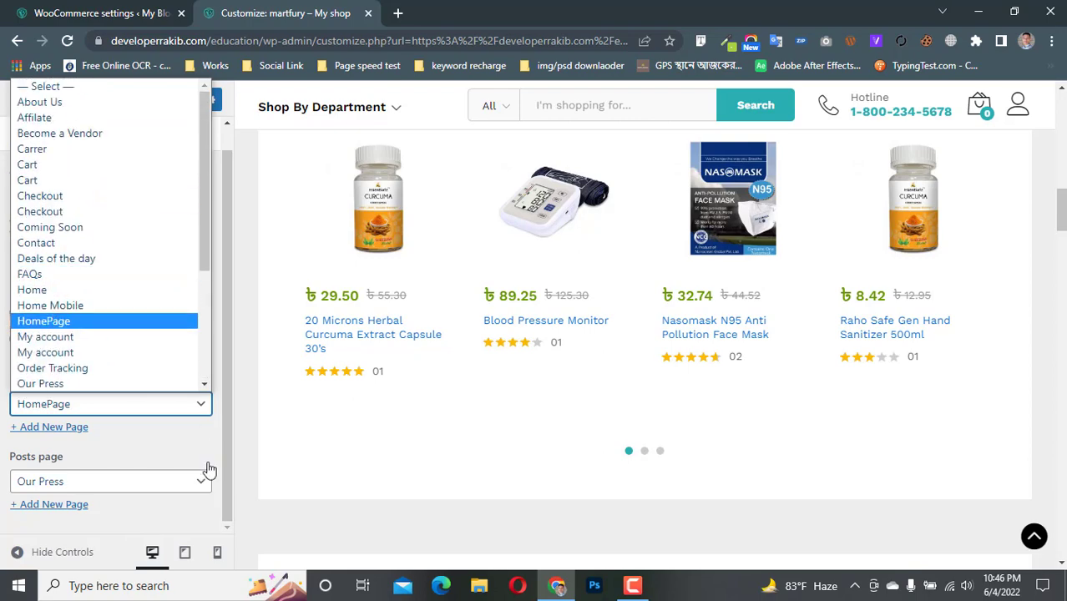
pyautogui.click(189, 442)
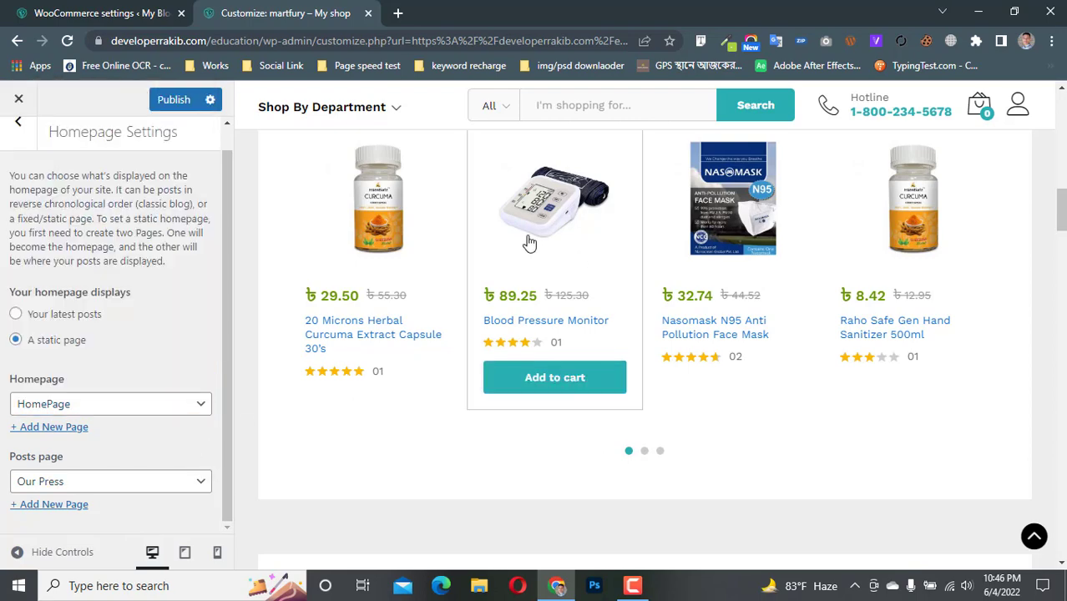
pyautogui.scroll(10, 585, 283)
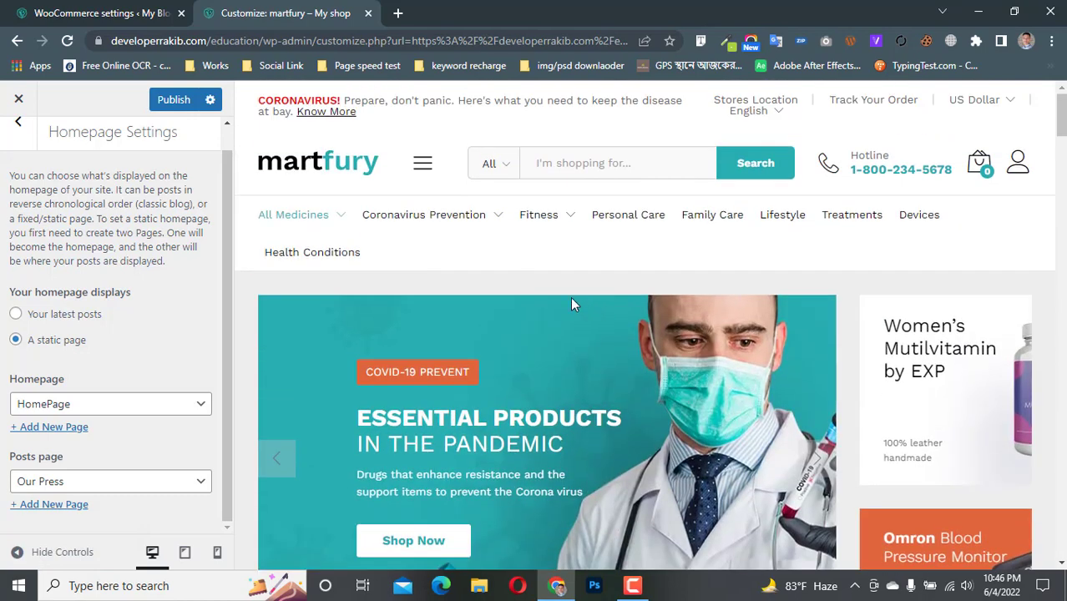
pyautogui.click(101, 407)
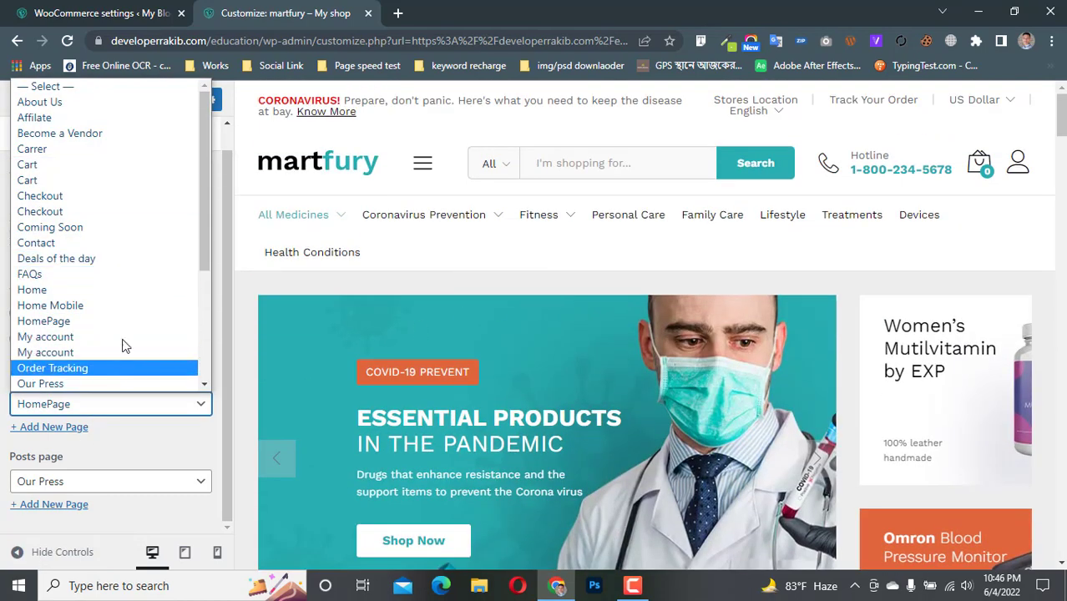
pyautogui.click(178, 448)
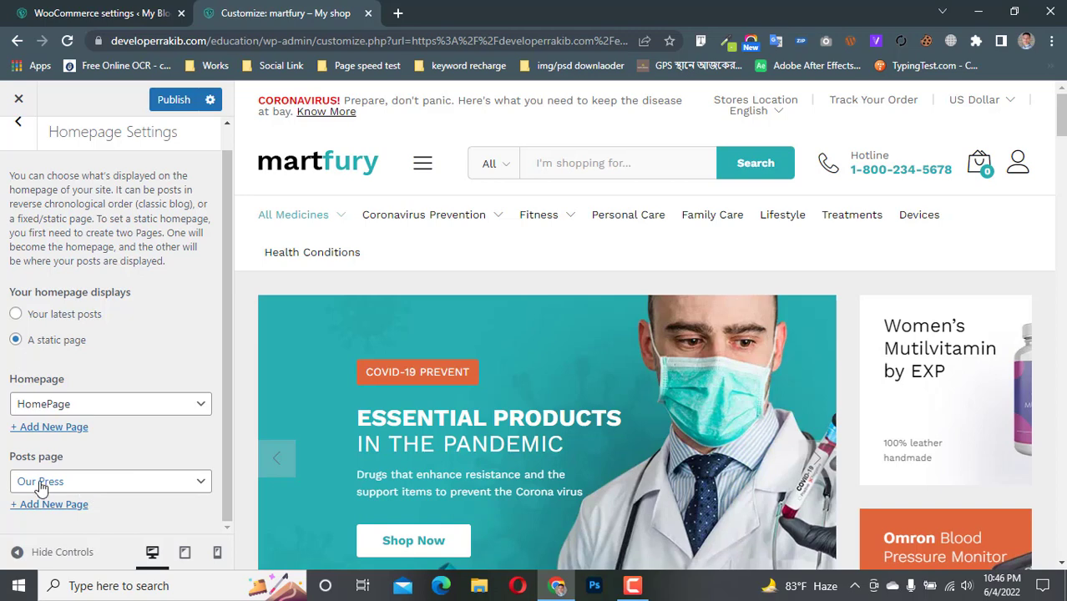
pyautogui.click(138, 482)
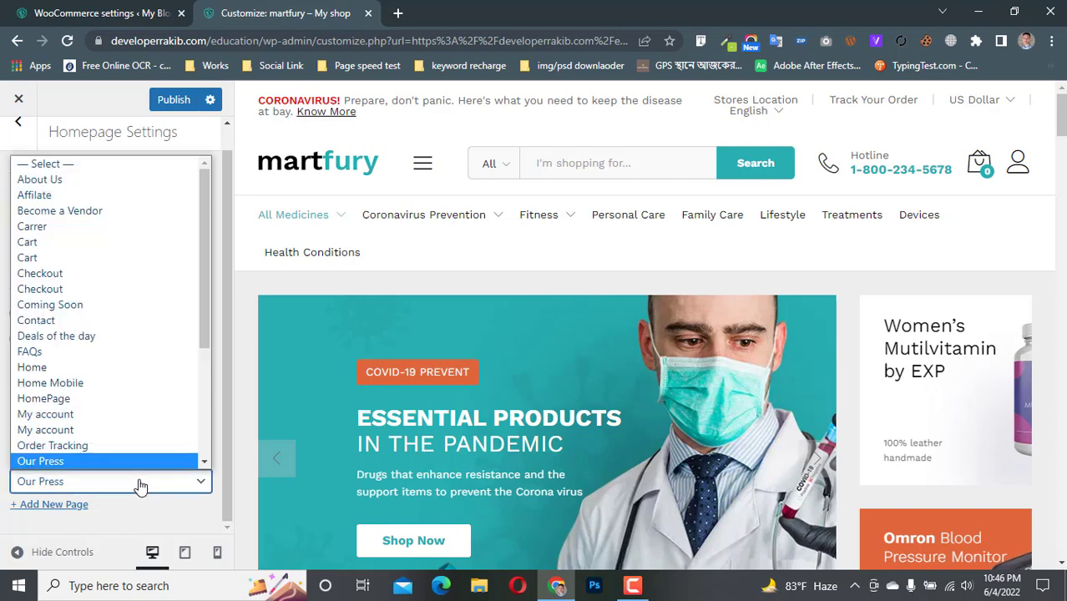
pyautogui.click(192, 510)
pyautogui.scroll(2, 135, 419)
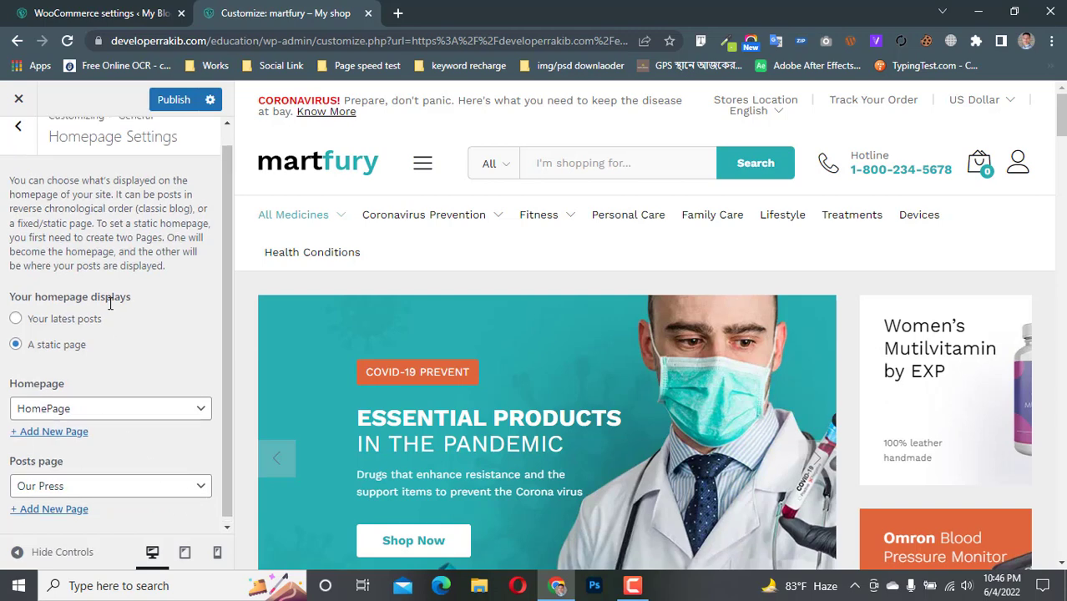
# Open the NewsLetter settings in the General section and examine the popup, background image, content, form, Reappear and Visible options.
pyautogui.click(19, 145)
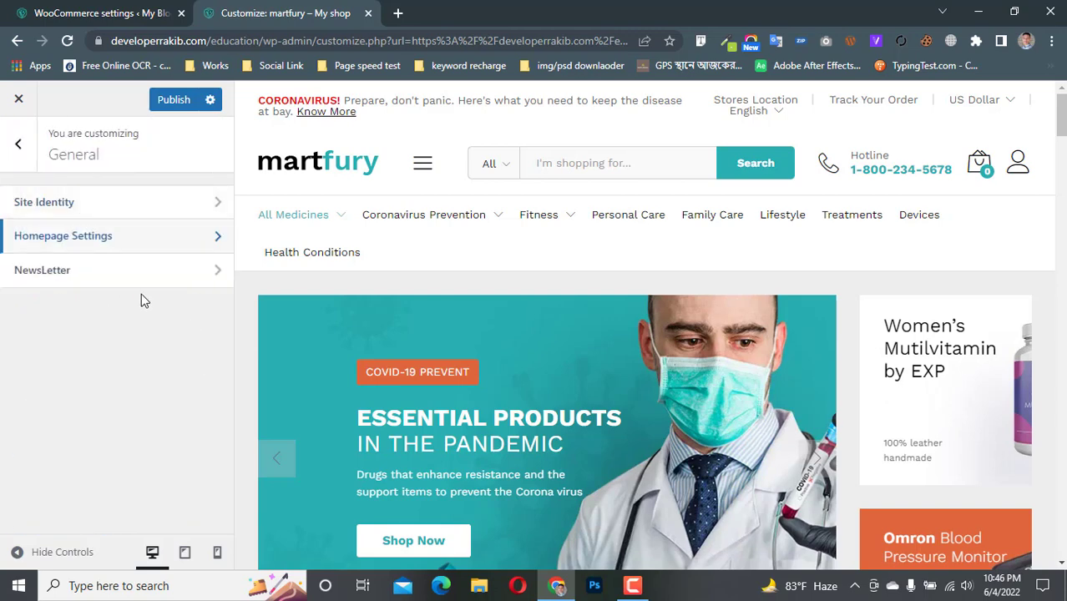
pyautogui.click(90, 278)
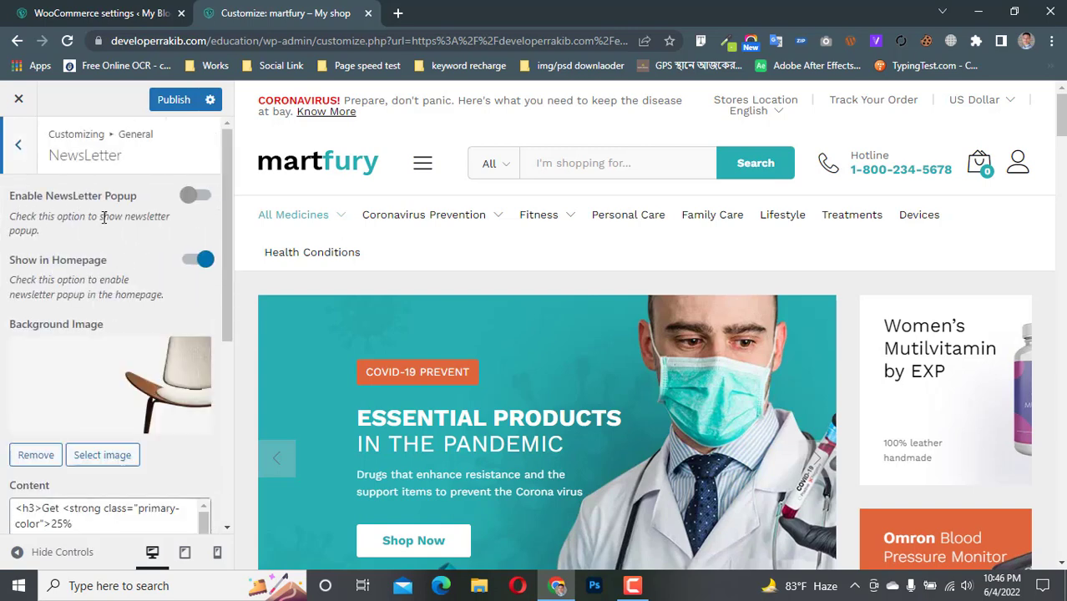
pyautogui.scroll(-4, 105, 224)
pyautogui.scroll(4, 109, 229)
pyautogui.scroll(-4, 476, 314)
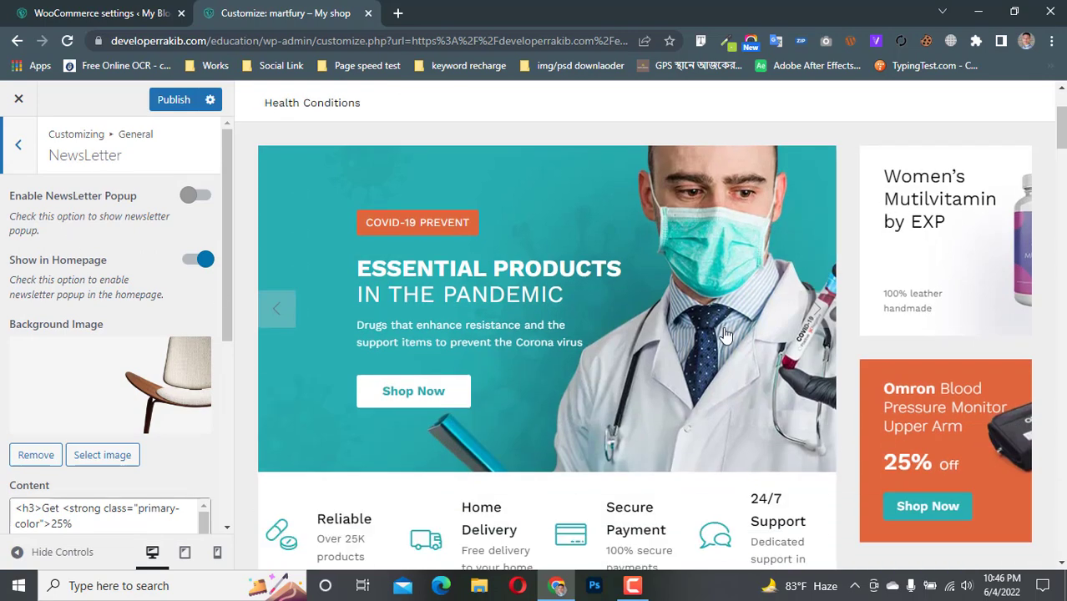
pyautogui.scroll(-5, 642, 334)
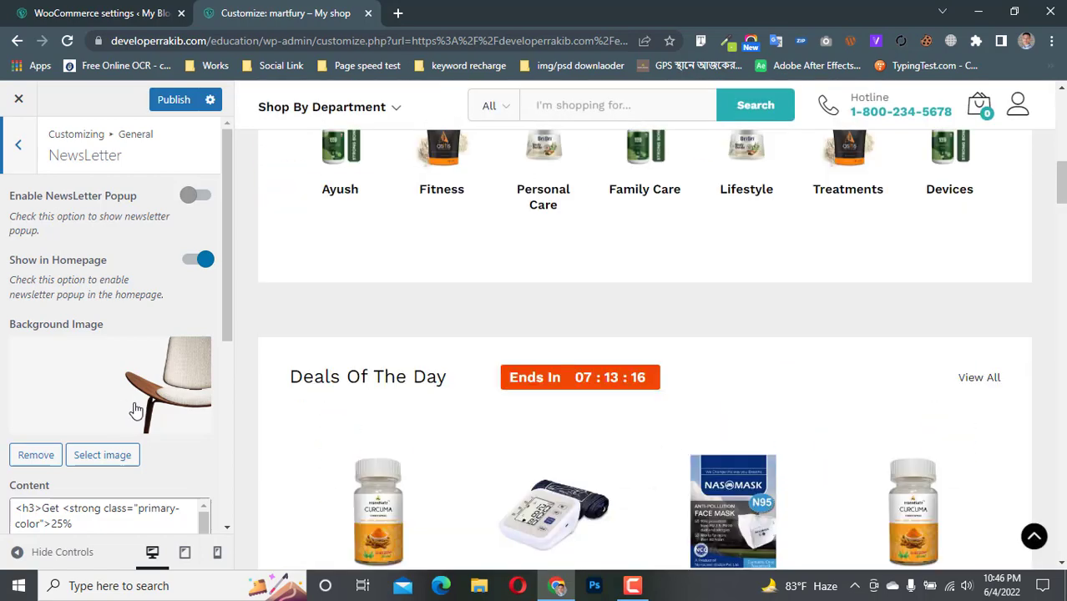
pyautogui.click(1035, 536)
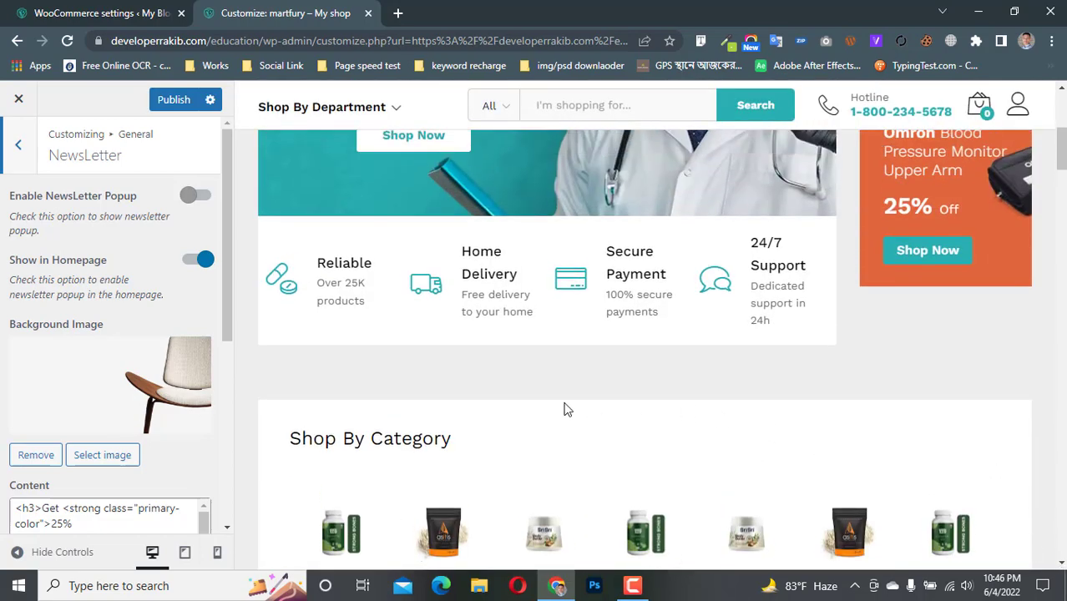
pyautogui.scroll(-3, 565, 409)
pyautogui.scroll(-4, 144, 324)
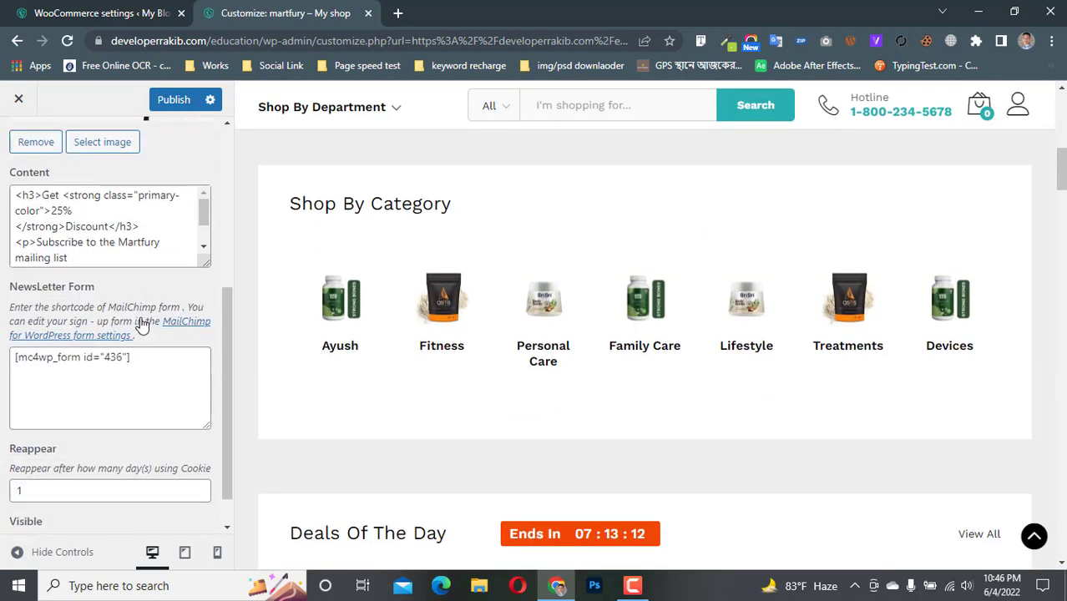
pyautogui.scroll(4, 111, 334)
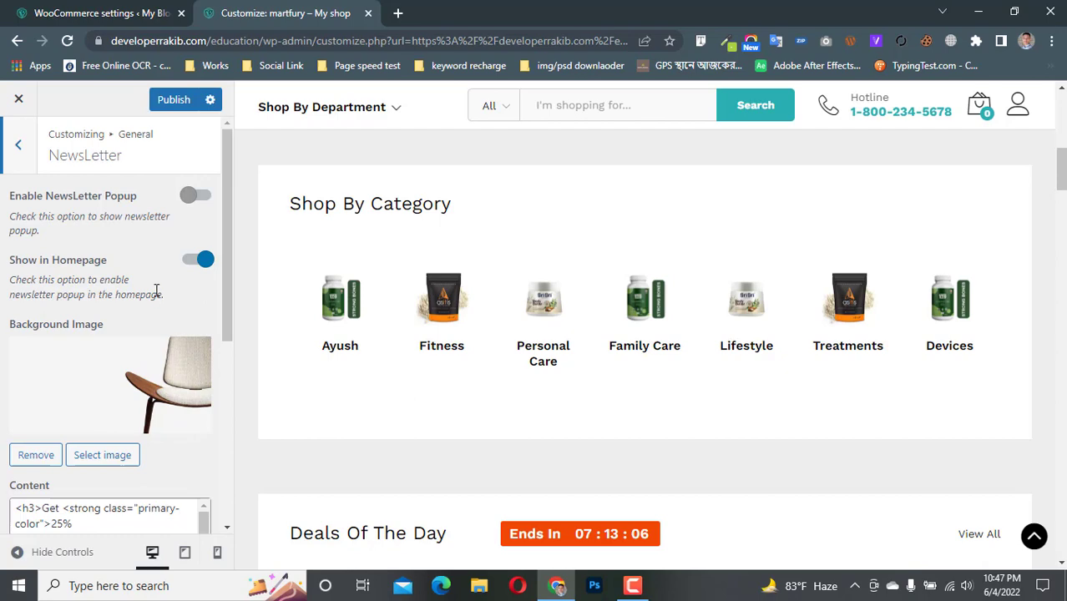
pyautogui.scroll(-4, 46, 290)
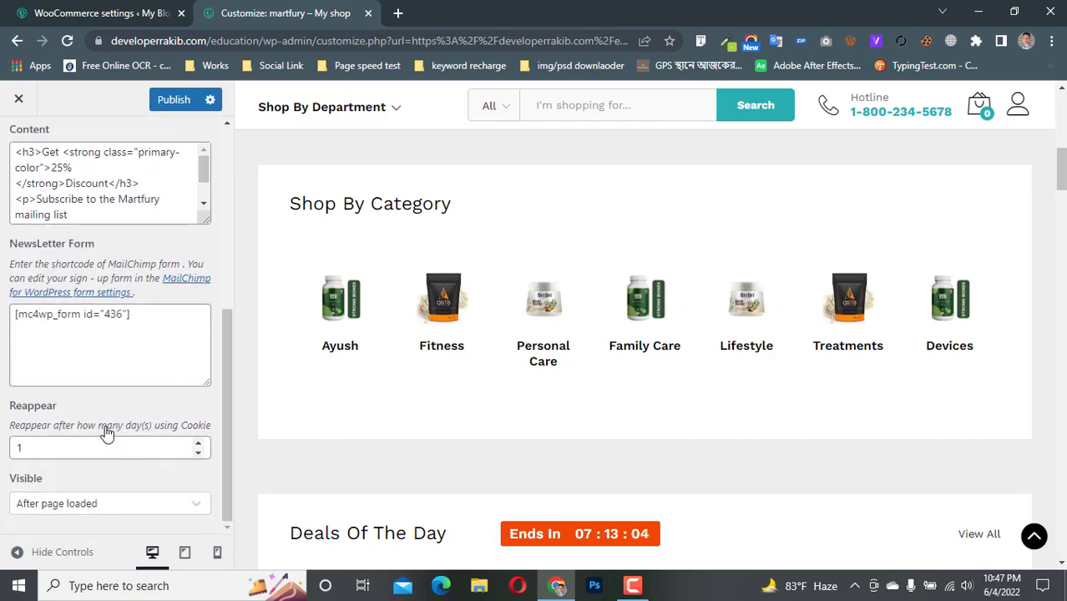
pyautogui.scroll(3, 85, 287)
pyautogui.scroll(3, 85, 287)
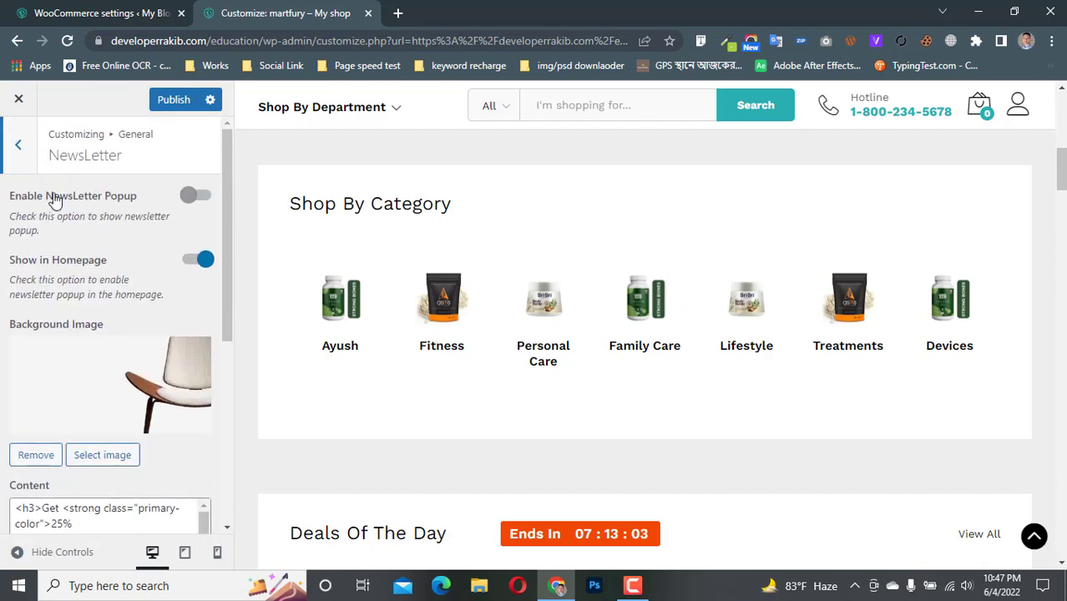
# Open the Fonts Families settings in the Typography section and review the default fonts alongside the site preview.
pyautogui.click(18, 146)
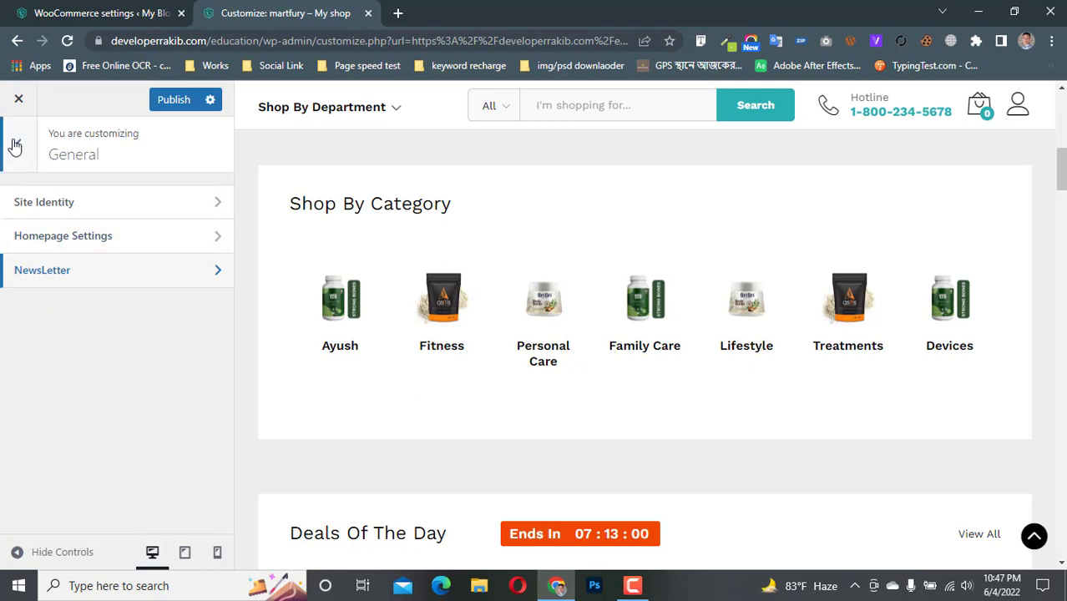
pyautogui.click(15, 145)
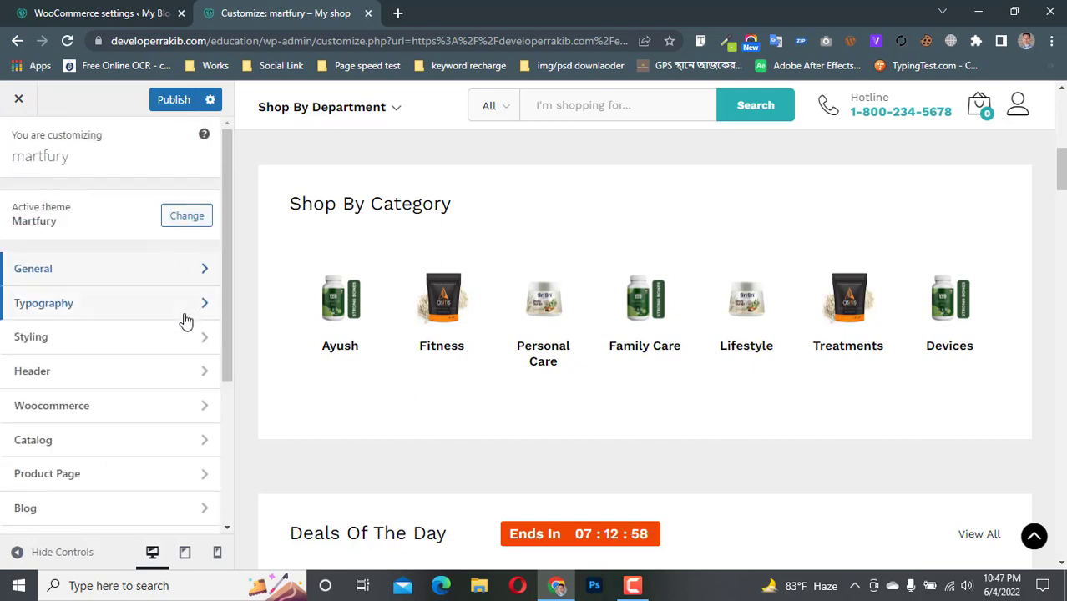
pyautogui.click(142, 305)
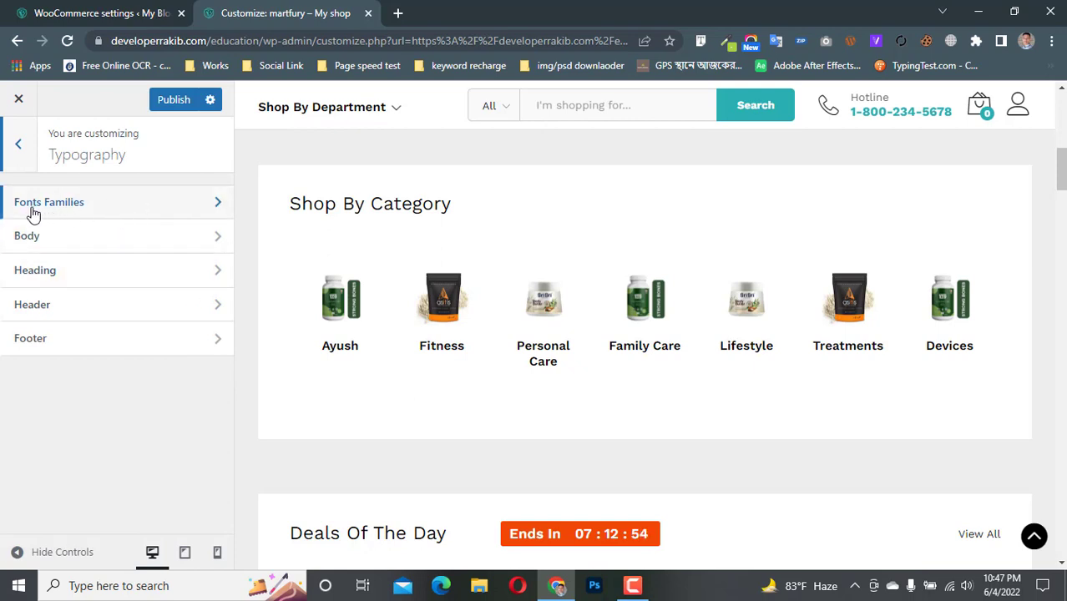
pyautogui.click(135, 209)
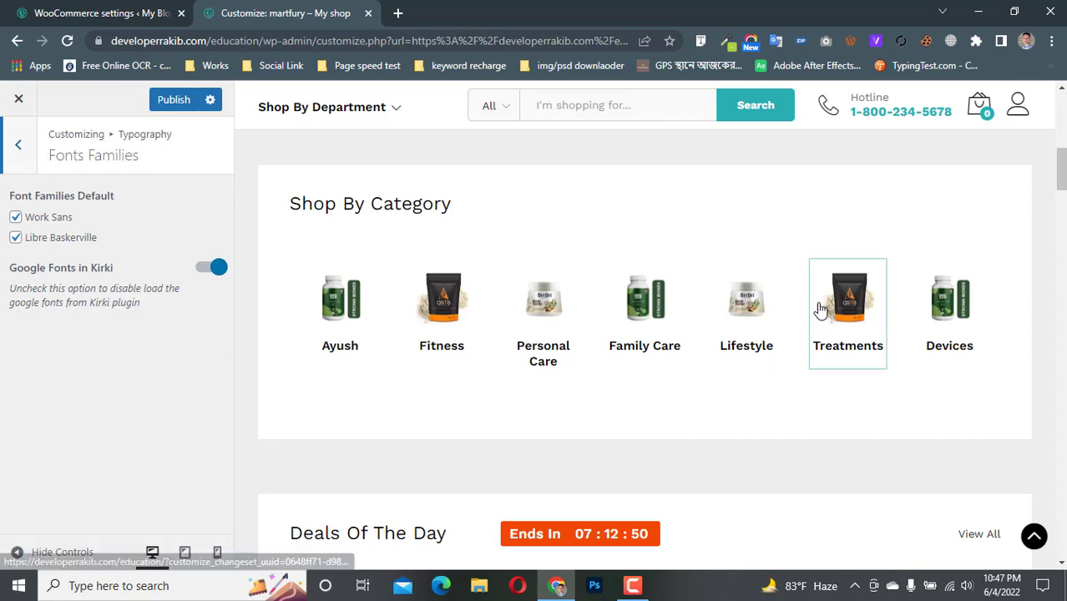
pyautogui.scroll(-12, 777, 294)
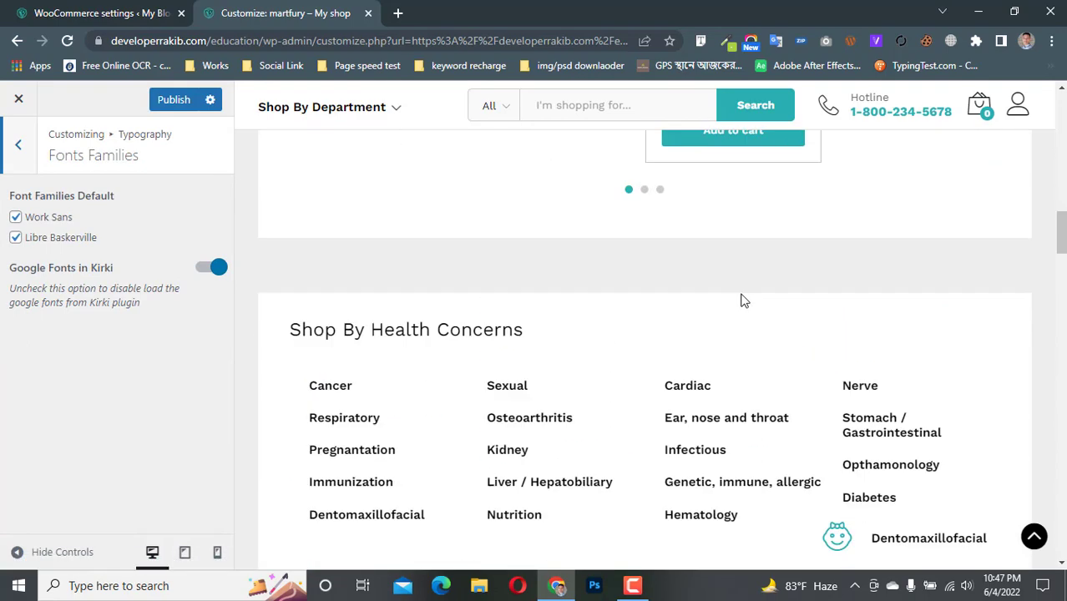
pyautogui.scroll(10, 417, 313)
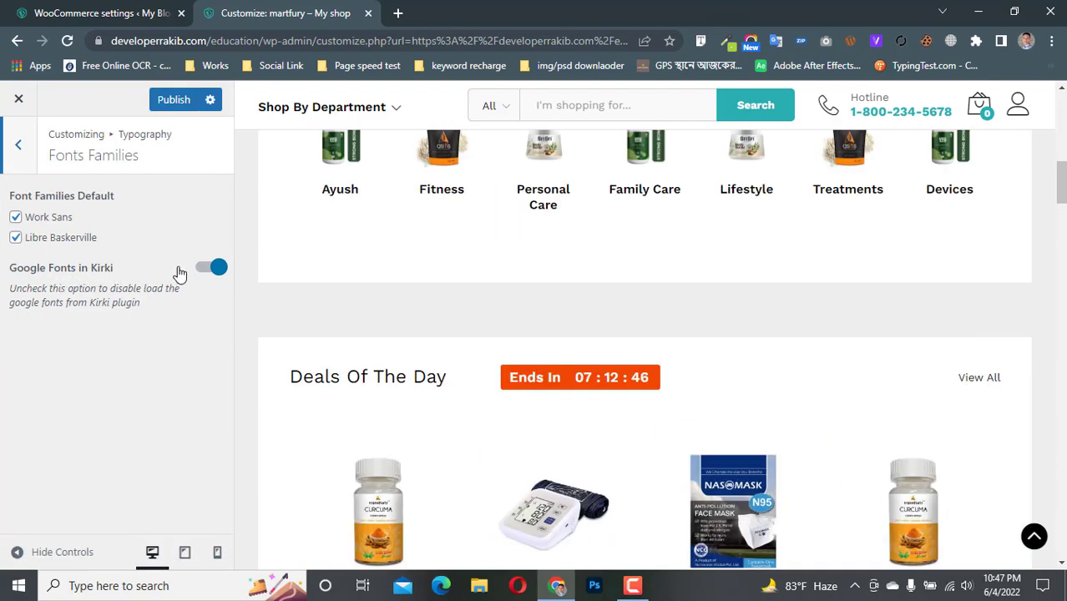
# Turn Google Fonts in Kirki and the Work Sans and Libre Baskerville default fonts off and back on.
pyautogui.click(205, 268)
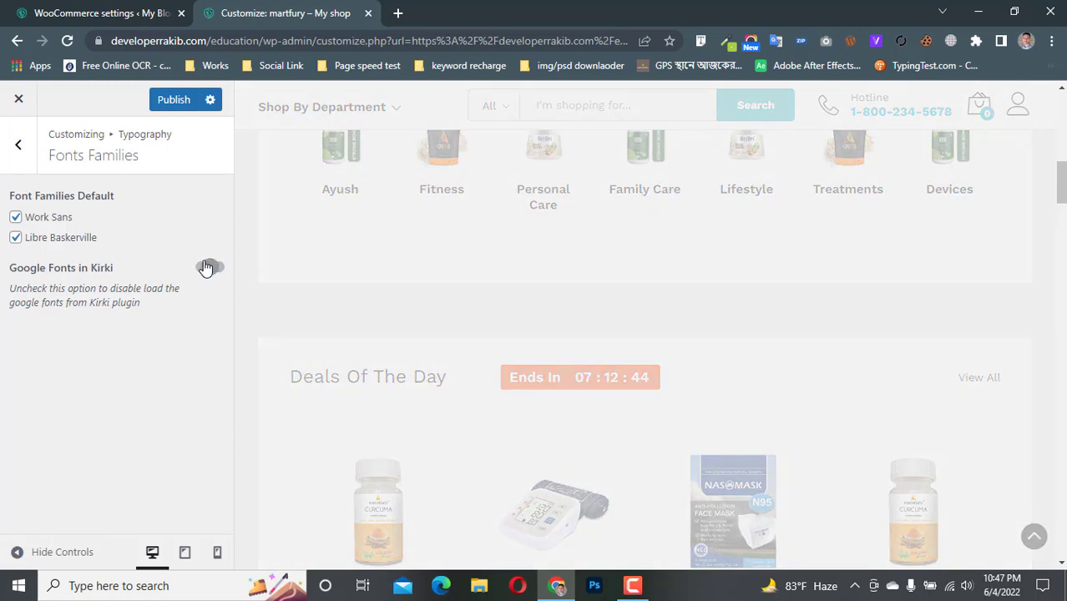
pyautogui.click(205, 268)
pyautogui.click(16, 217)
pyautogui.click(16, 238)
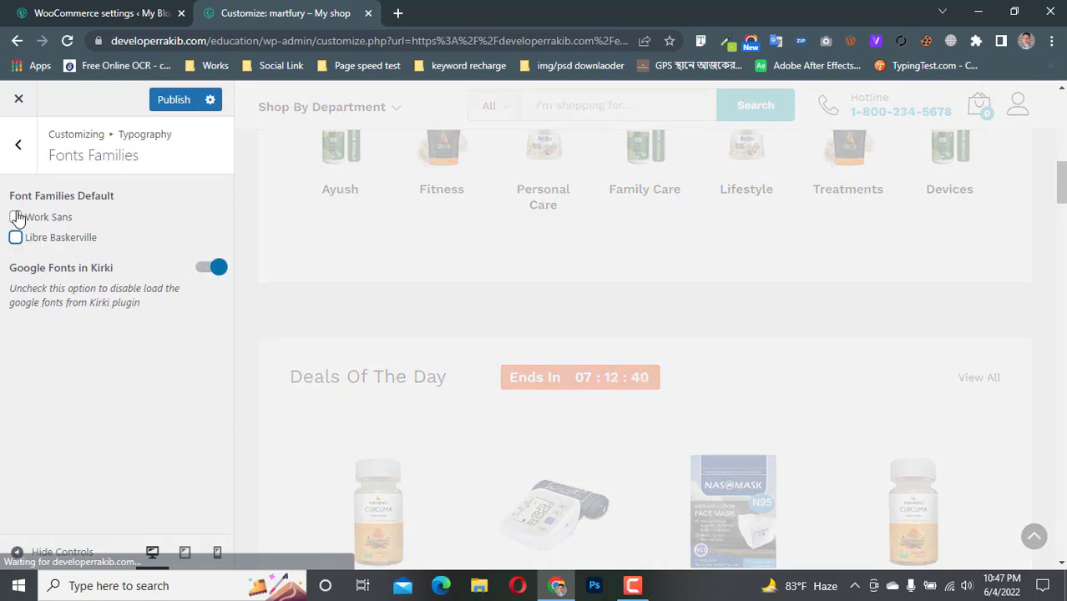
pyautogui.click(15, 217)
pyautogui.click(16, 238)
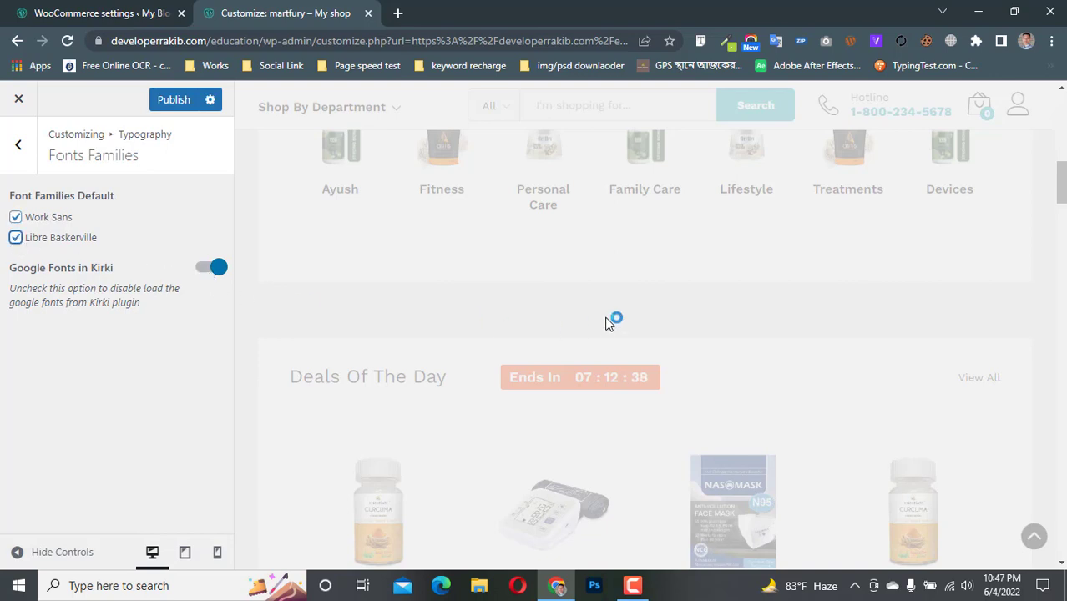
pyautogui.scroll(10, 603, 320)
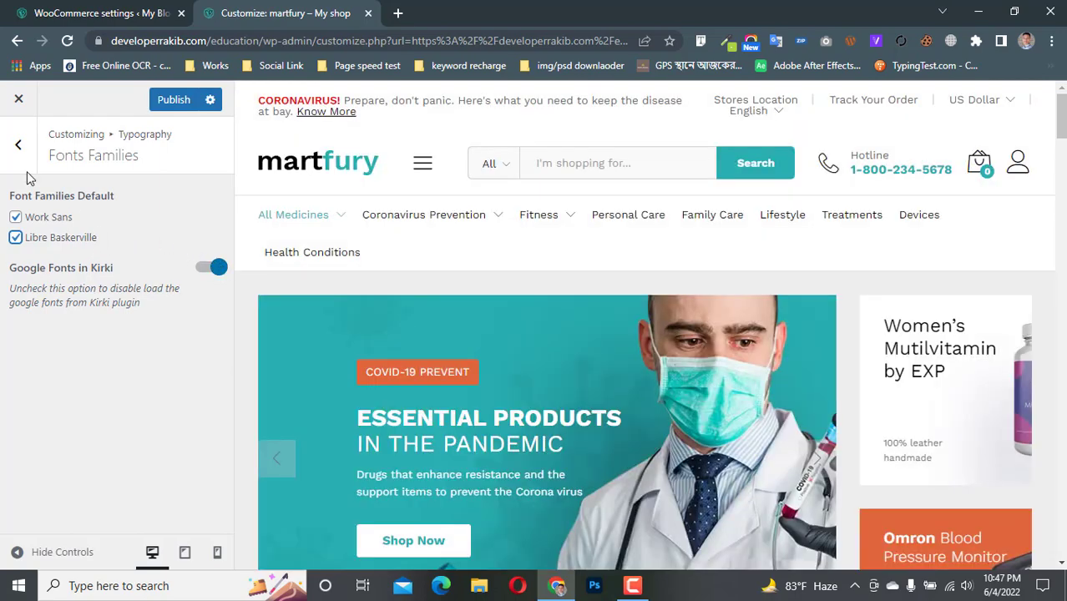
# Open the Body settings in the Typography section and review the Font Family choices alongside the homepage preview.
pyautogui.click(18, 144)
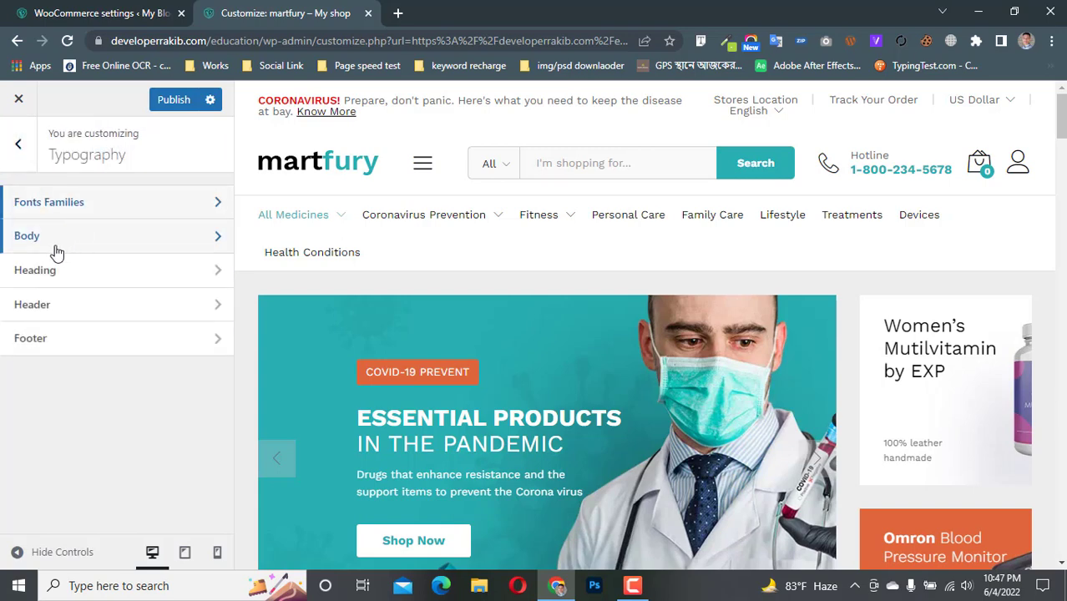
pyautogui.click(81, 239)
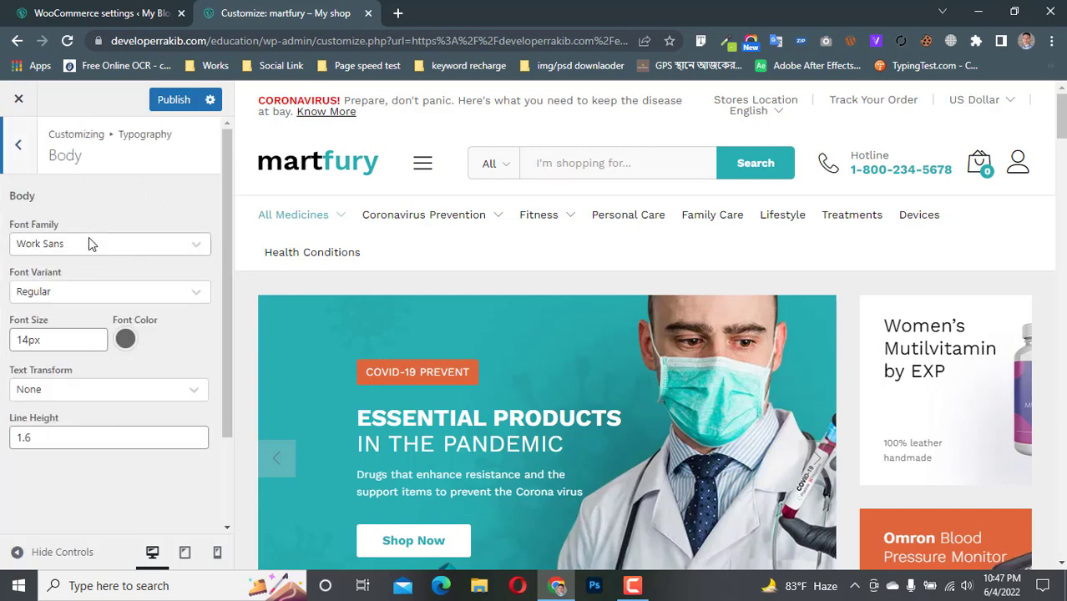
pyautogui.click(90, 245)
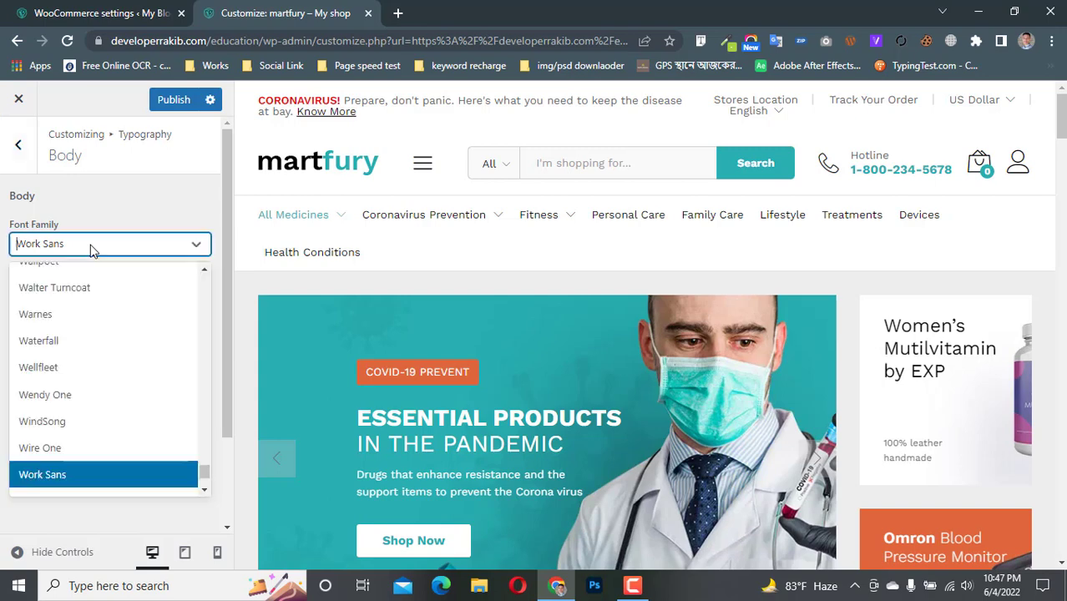
pyautogui.click(91, 244)
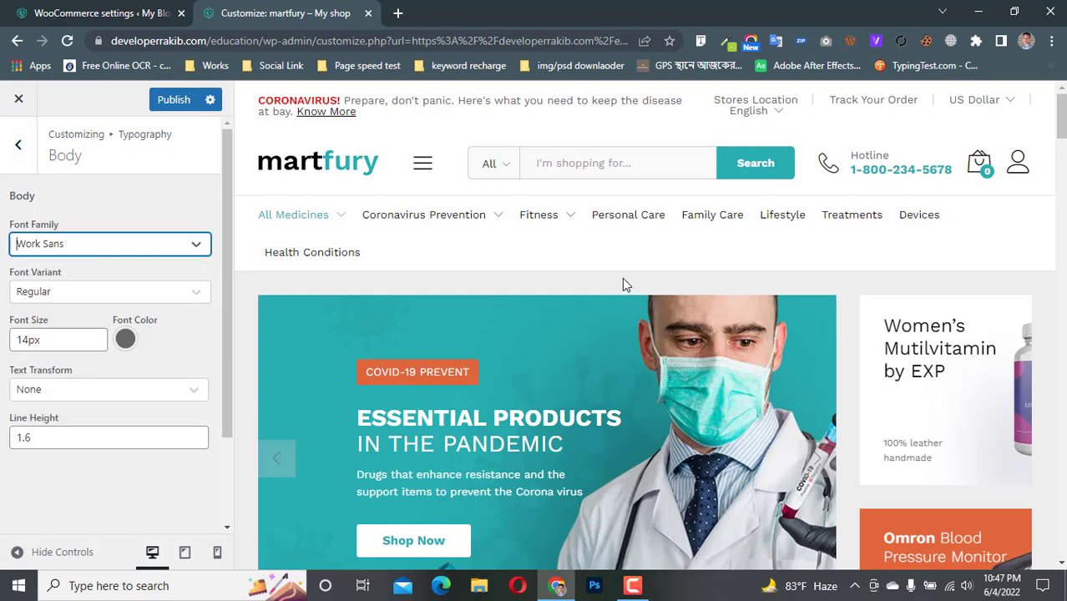
pyautogui.scroll(-2, 614, 280)
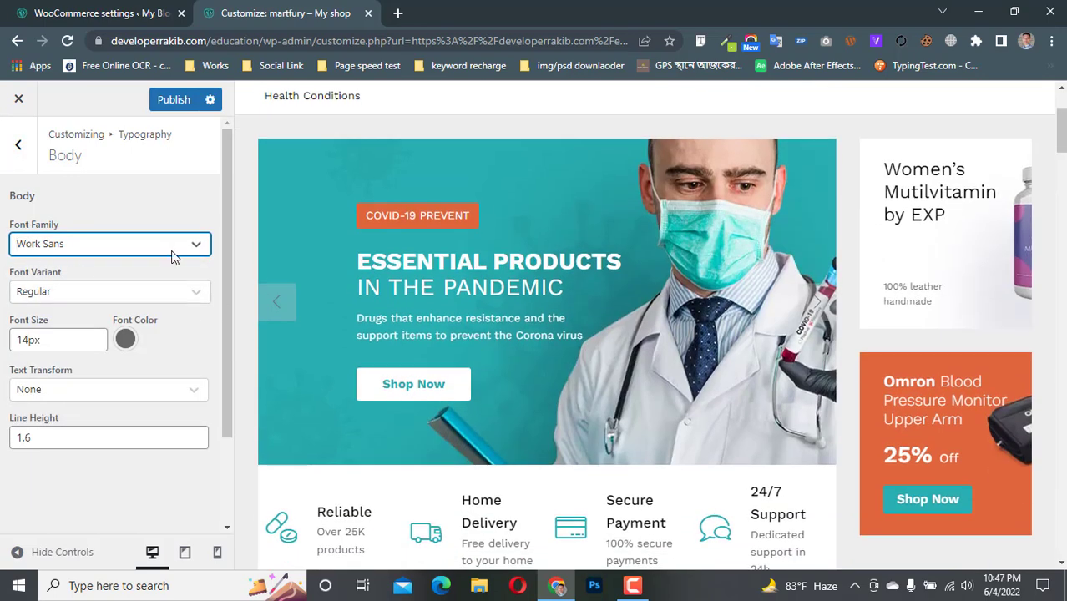
pyautogui.scroll(-5, 668, 354)
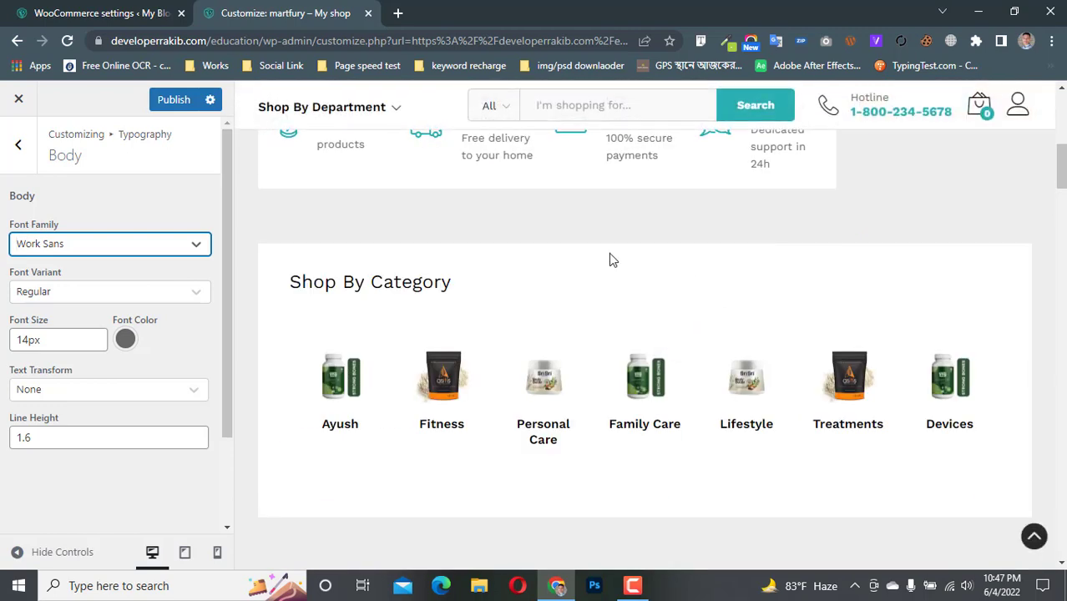
pyautogui.scroll(3, 583, 251)
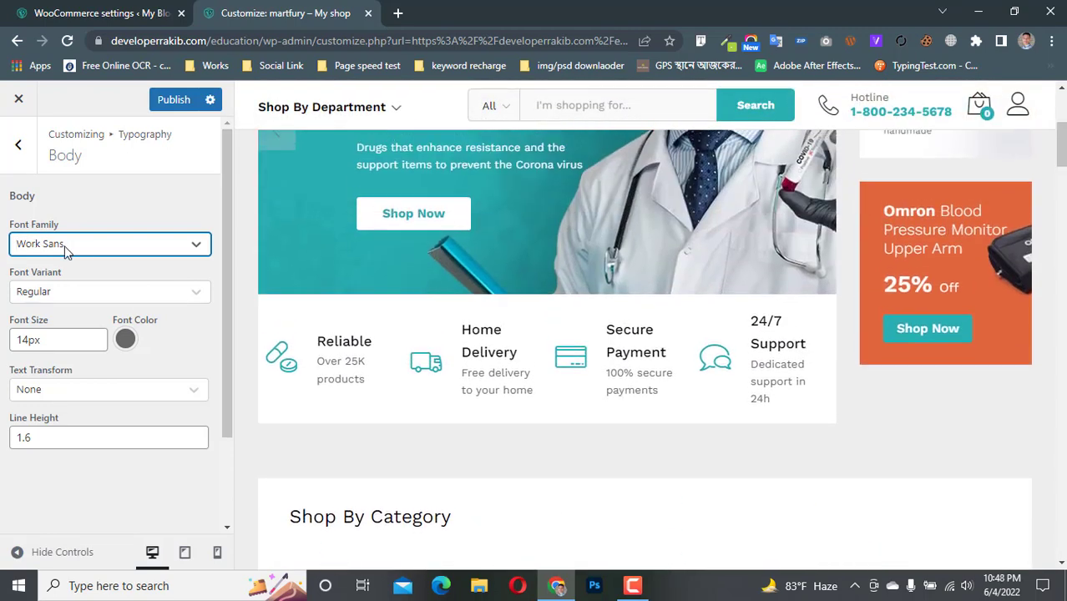
pyautogui.click(103, 243)
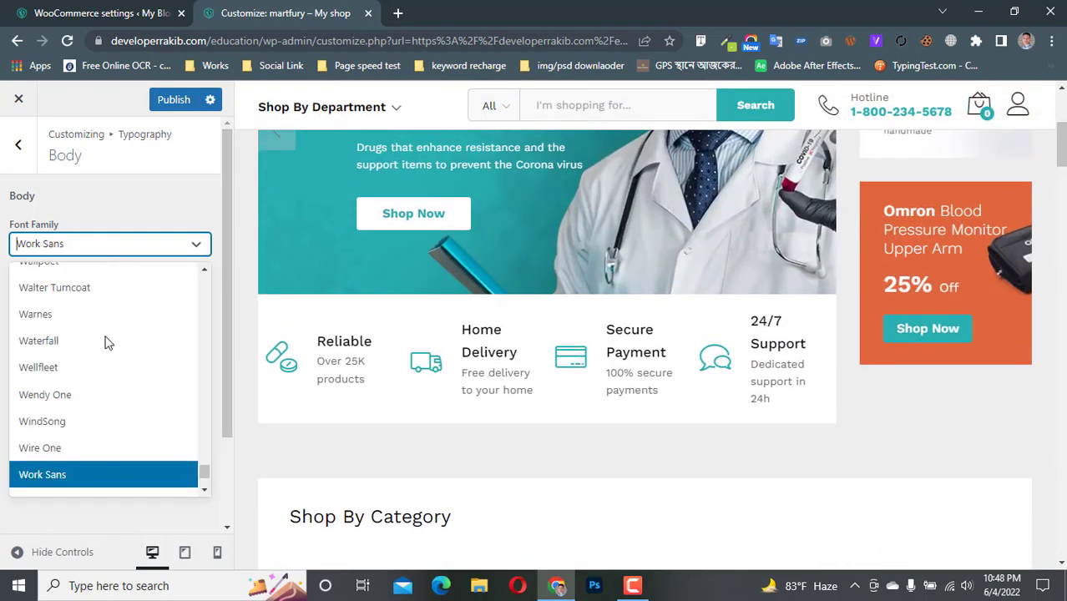
pyautogui.click(123, 215)
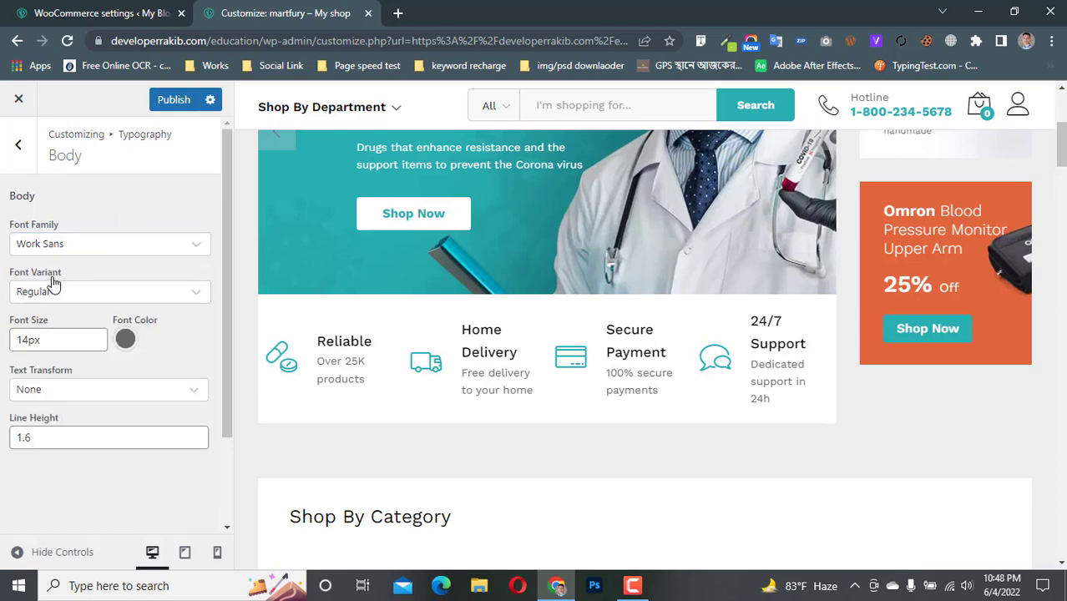
# Look through the Font Variant options for the body text without choosing a different one.
pyautogui.click(87, 300)
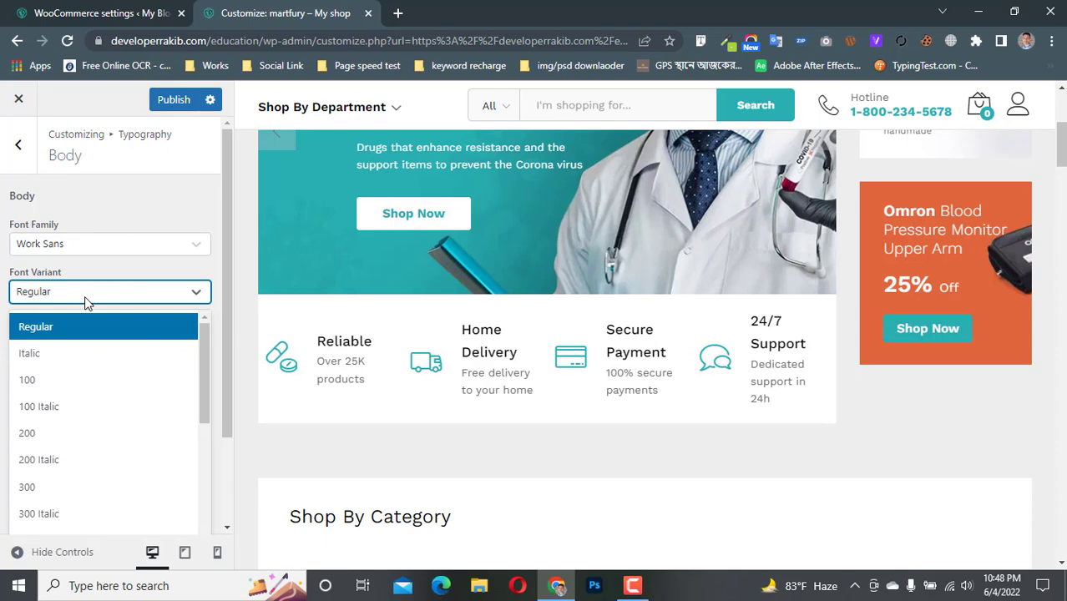
pyautogui.scroll(-4, 97, 451)
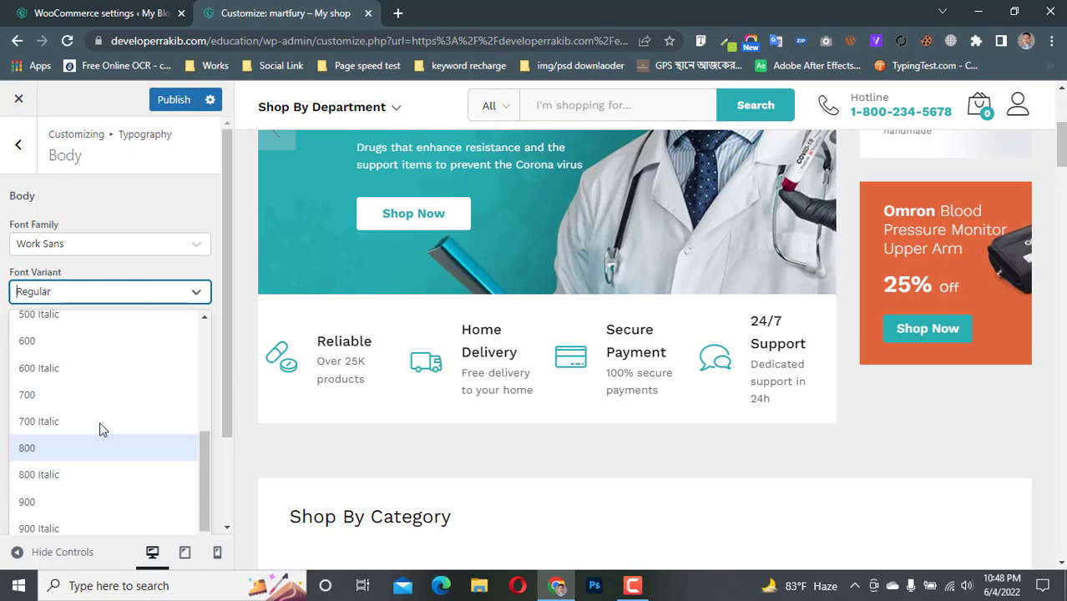
pyautogui.click(129, 274)
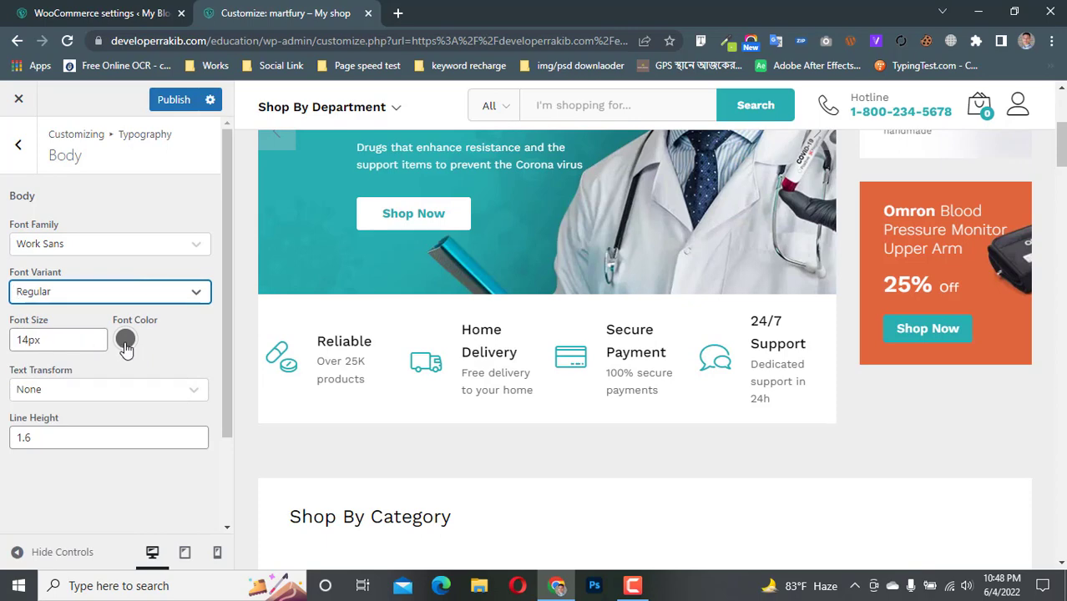
# Set the body font color to red and check the text across the homepage preview.
pyautogui.scroll(-1, 409, 385)
pyautogui.scroll(-1, 409, 386)
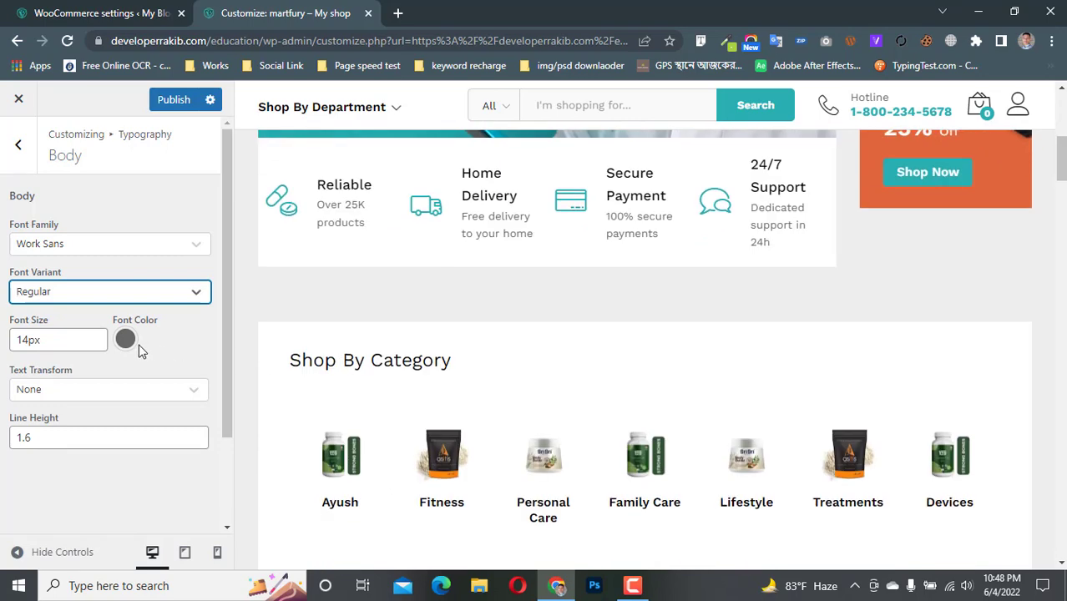
pyautogui.click(125, 342)
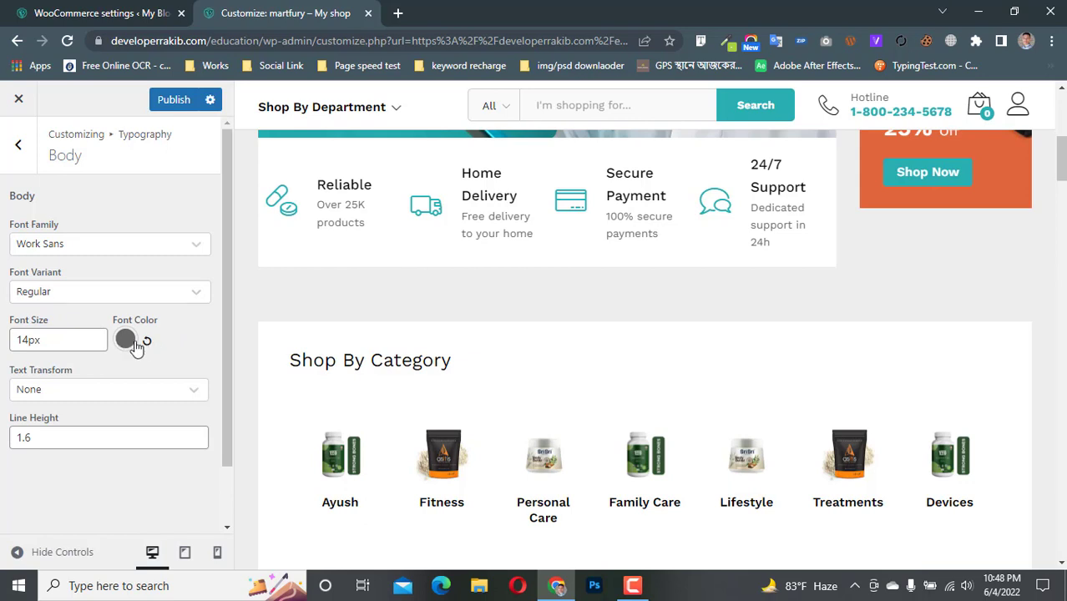
pyautogui.click(125, 342)
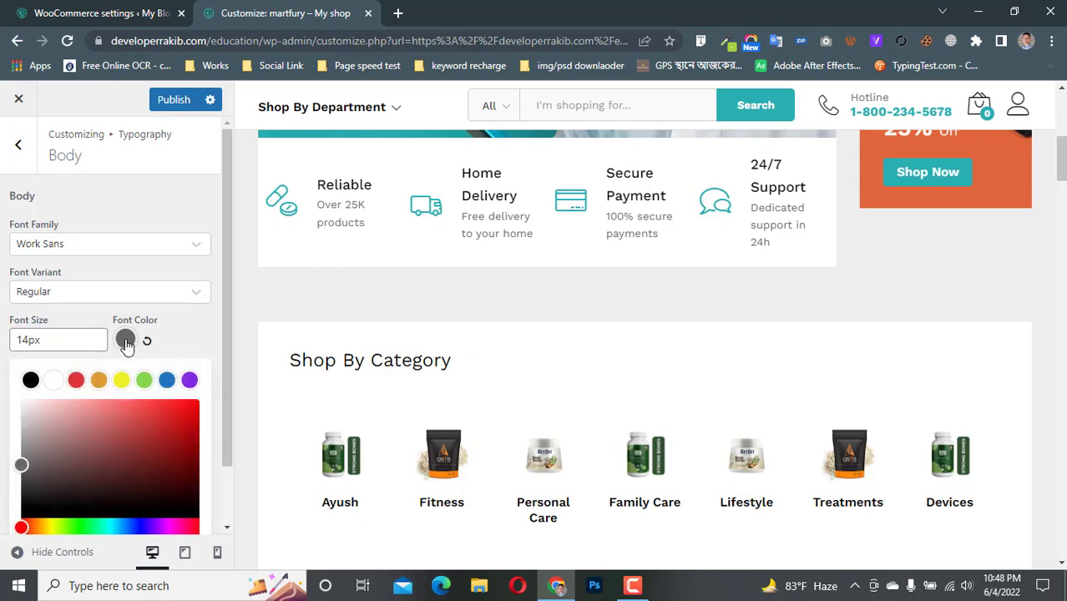
pyautogui.click(194, 415)
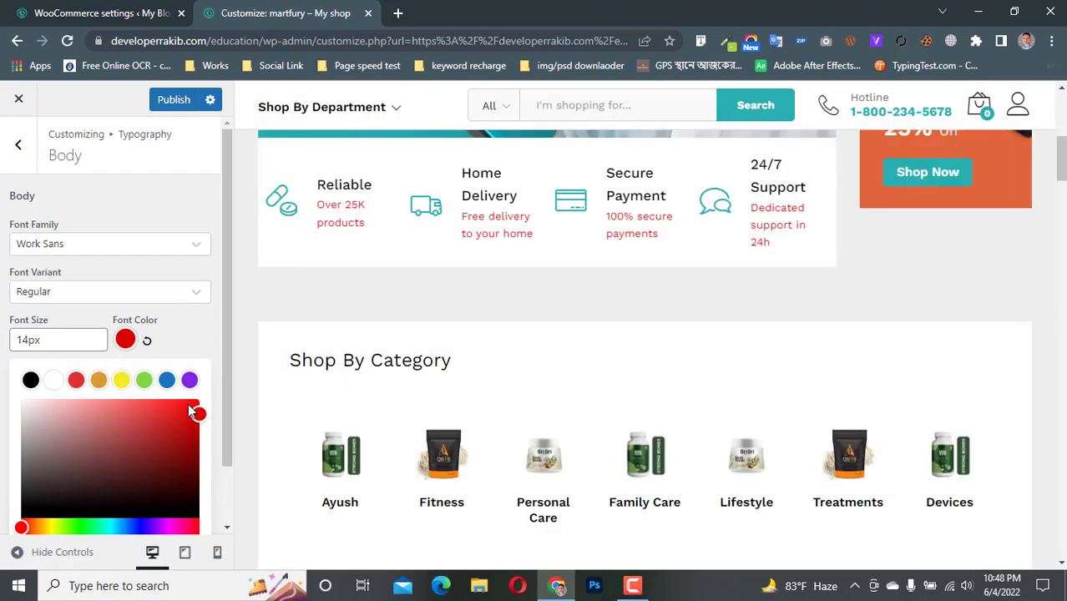
pyautogui.scroll(-8, 752, 219)
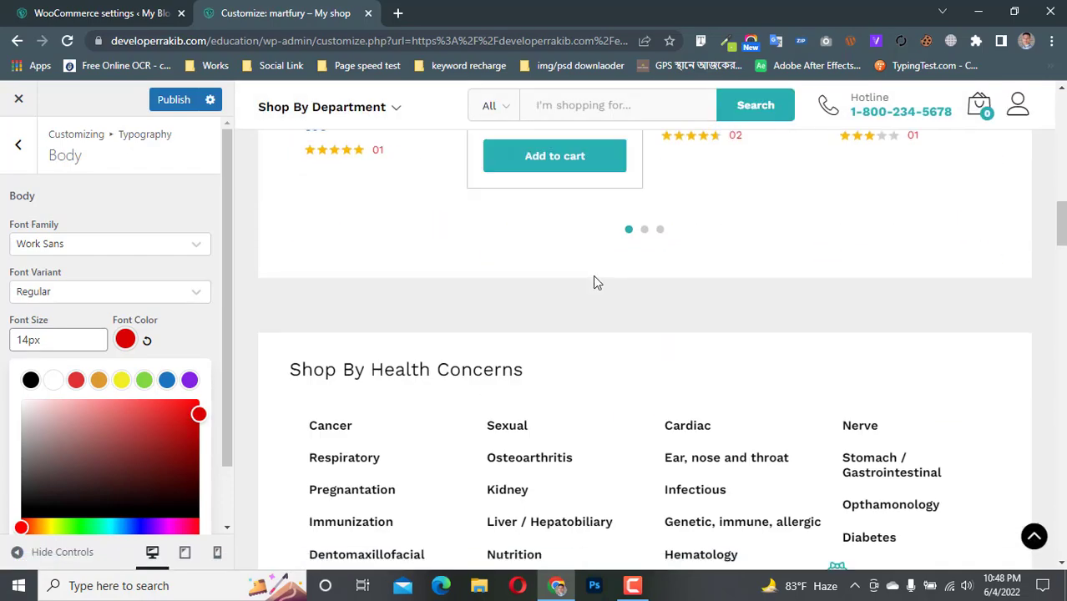
pyautogui.scroll(9, 593, 275)
pyautogui.scroll(5, 618, 275)
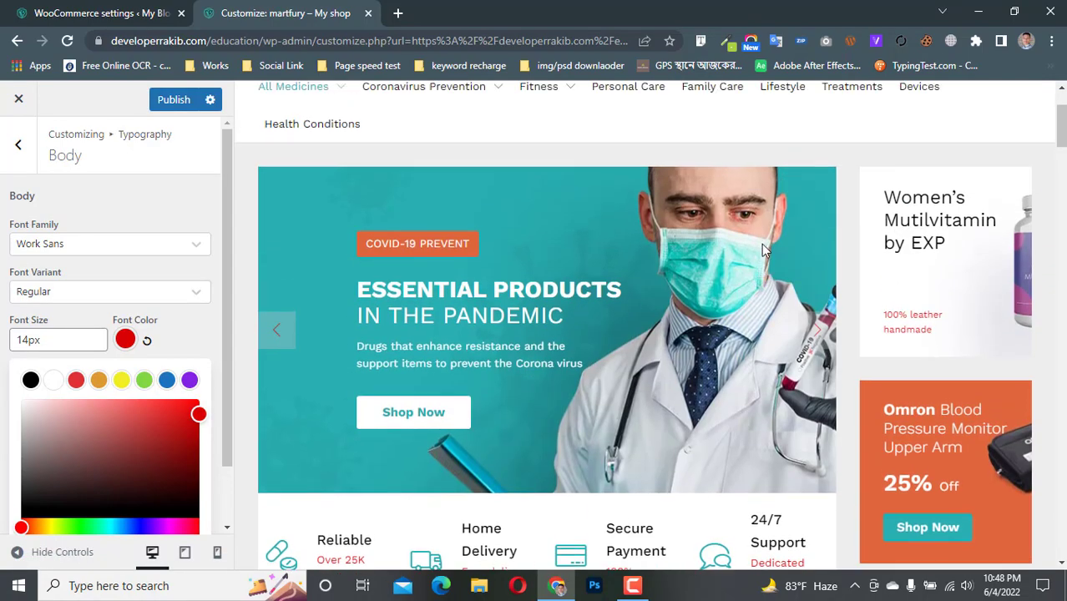
pyautogui.scroll(-5, 718, 254)
pyautogui.scroll(-2, 443, 238)
pyautogui.scroll(2, 562, 325)
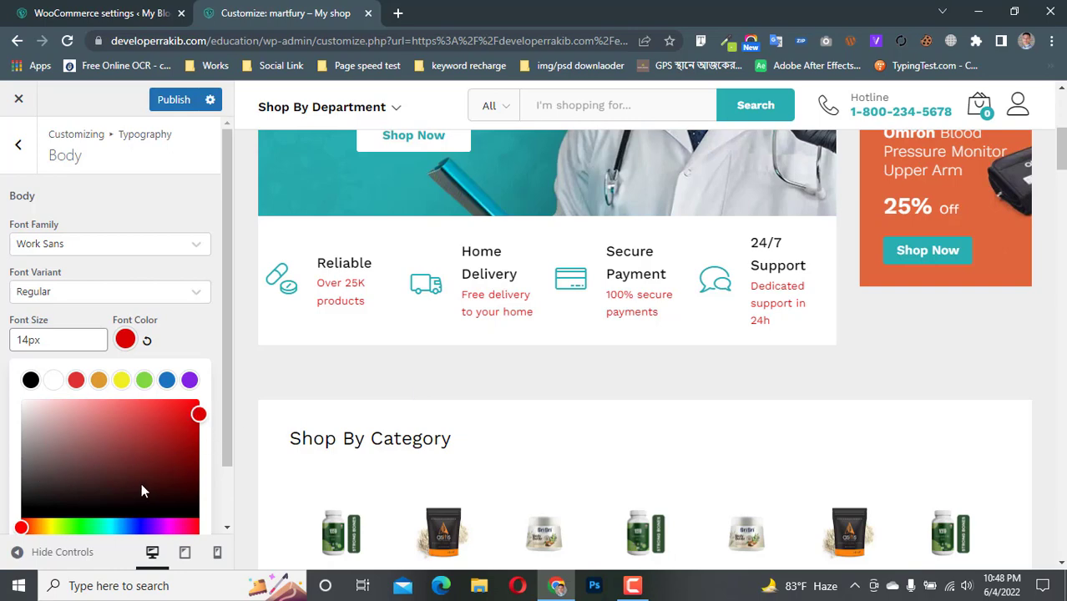
# Change the body font color to near-black, reset it to the default, and close the color picker.
pyautogui.moveTo(141, 492); pyautogui.dragTo(2, 499)
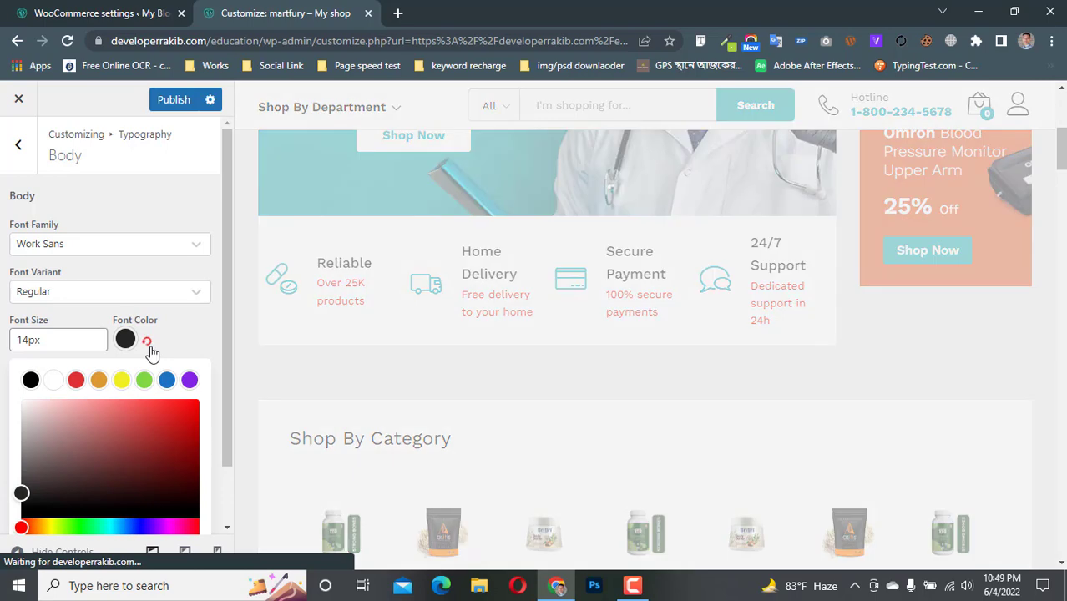
pyautogui.click(148, 342)
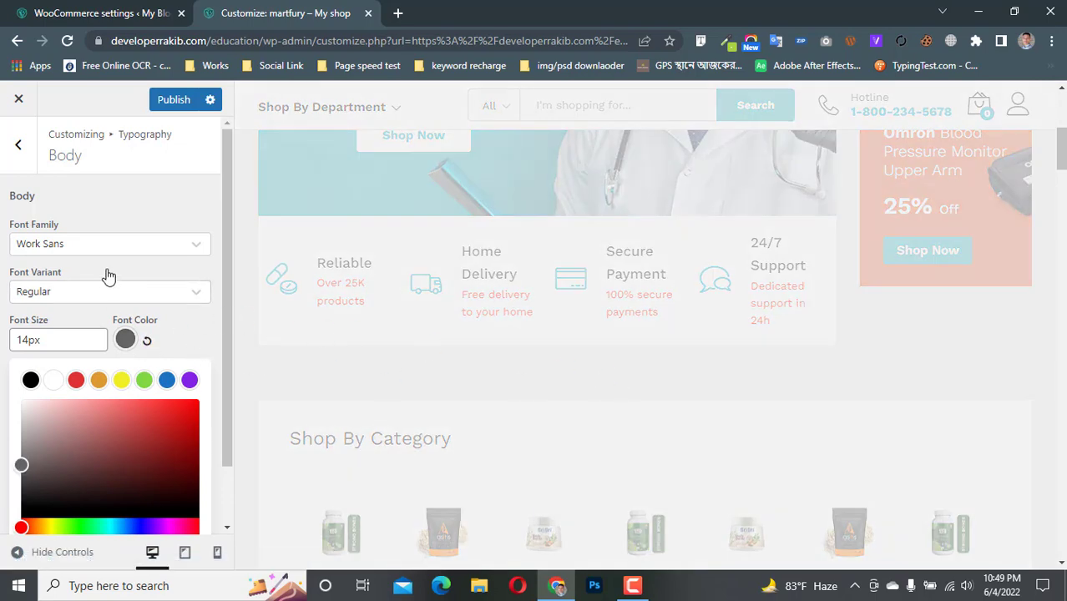
pyautogui.click(105, 294)
# Try capitalizing the body text with Text Transform and return the setting to None.
pyautogui.click(37, 369)
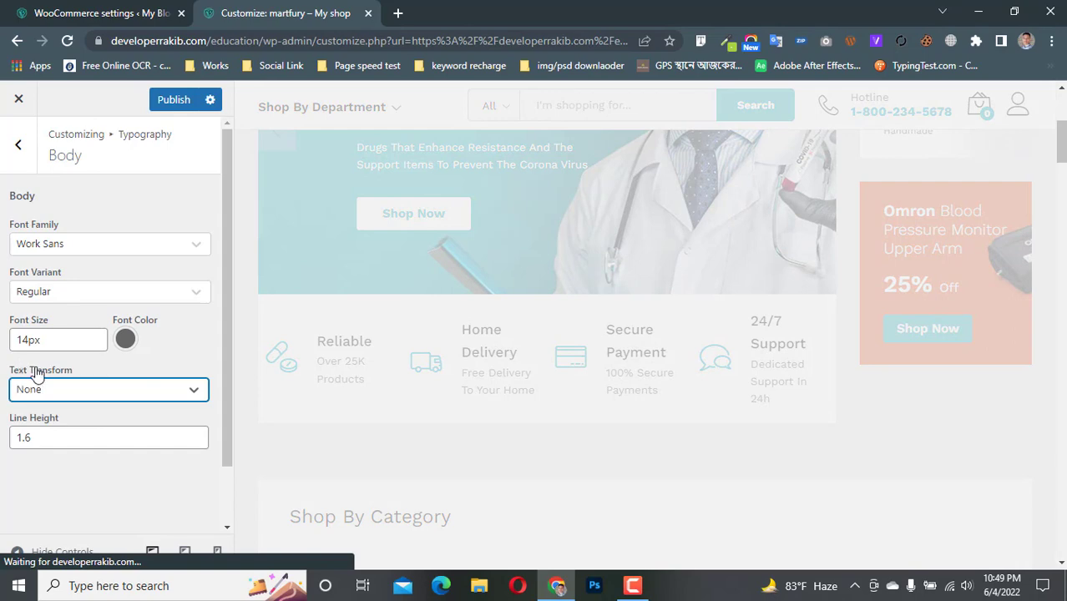
pyautogui.click(87, 391)
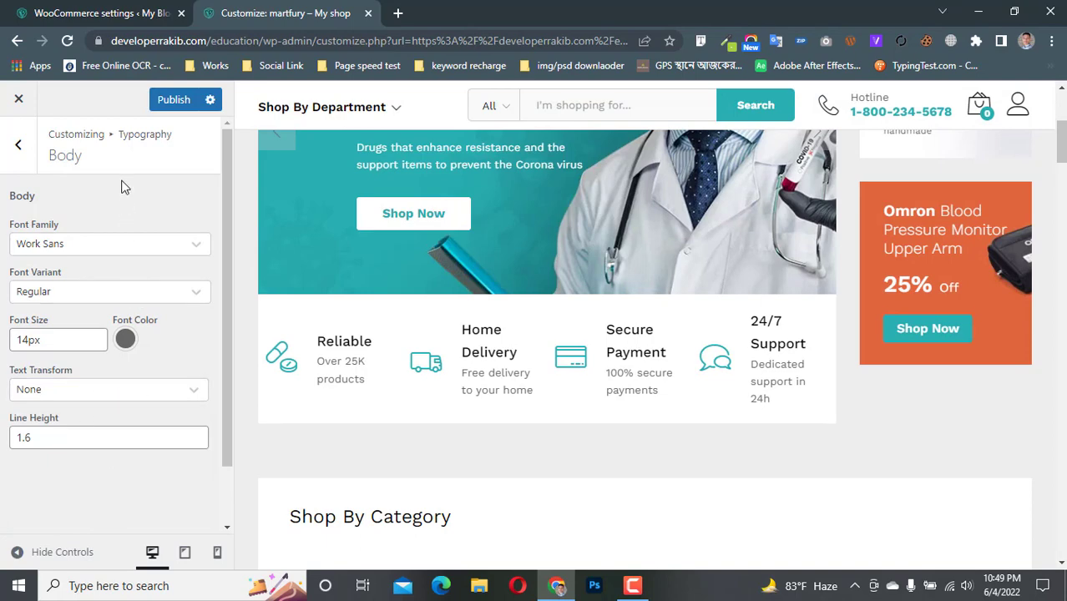
# Open the Heading settings in the Typography section and review the Font Family and Font Variant options of Heading 1.
pyautogui.click(17, 145)
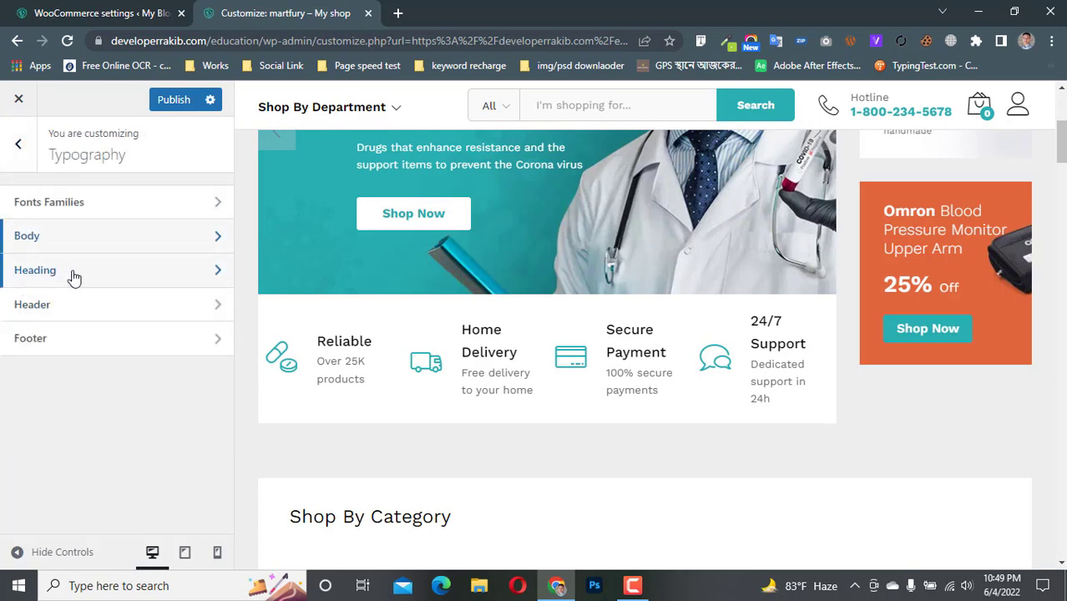
pyautogui.click(200, 284)
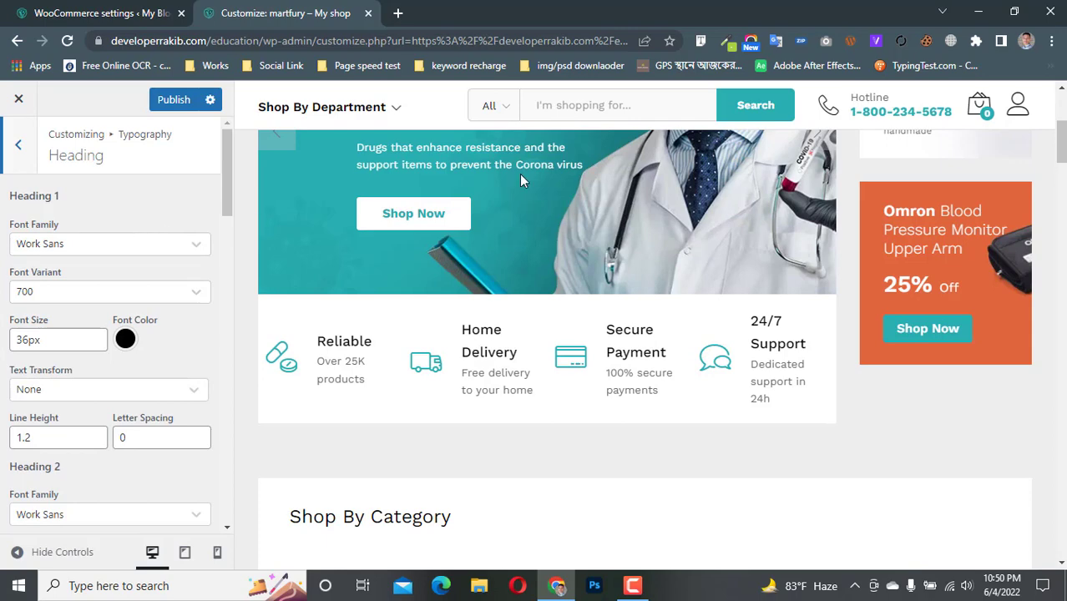
pyautogui.scroll(4, 557, 162)
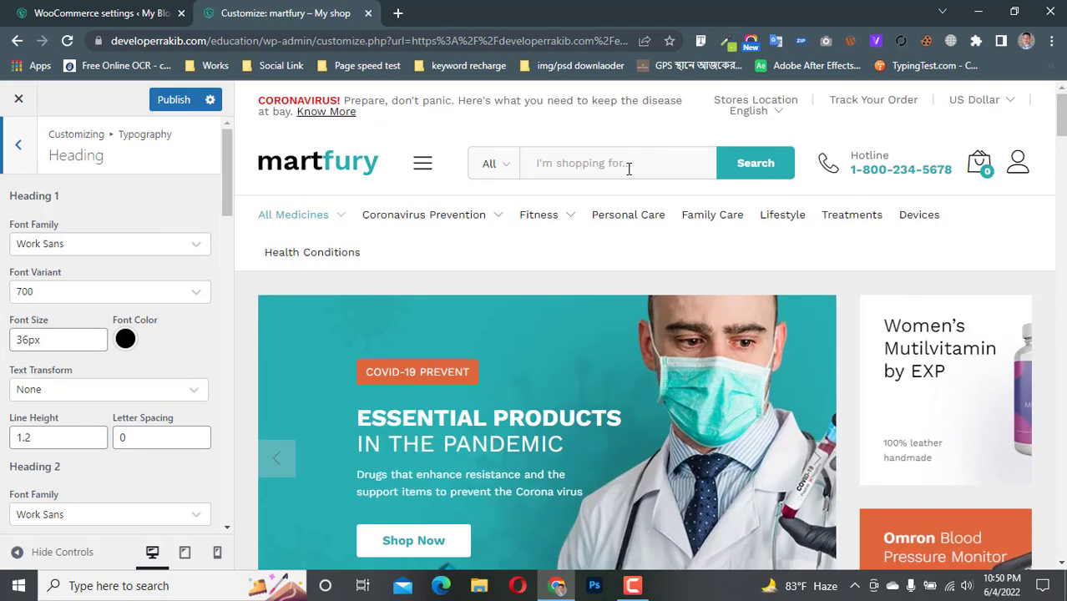
pyautogui.click(147, 251)
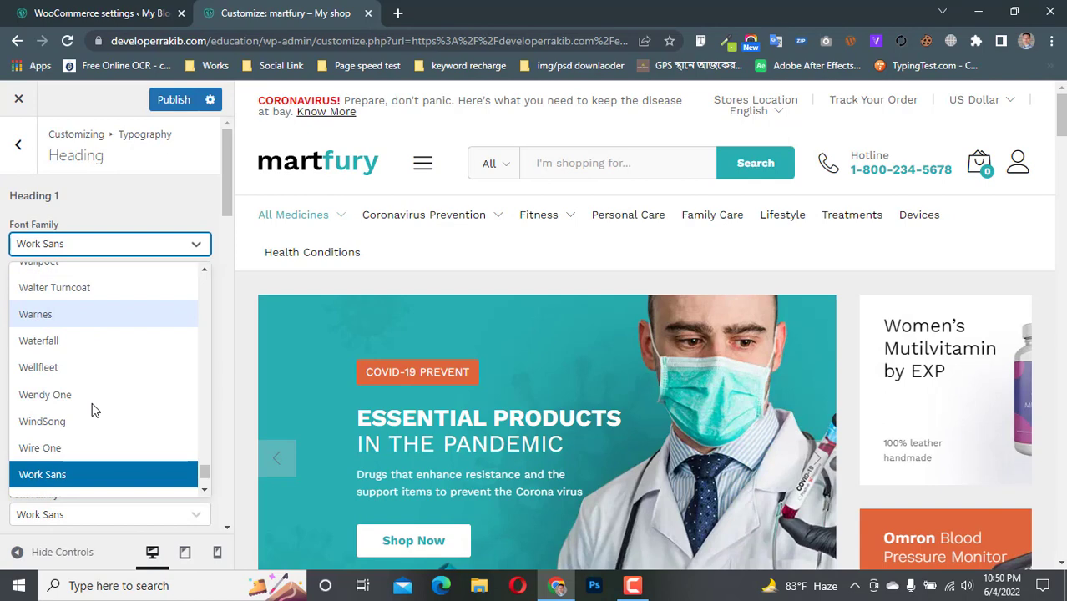
pyautogui.scroll(-3, 90, 401)
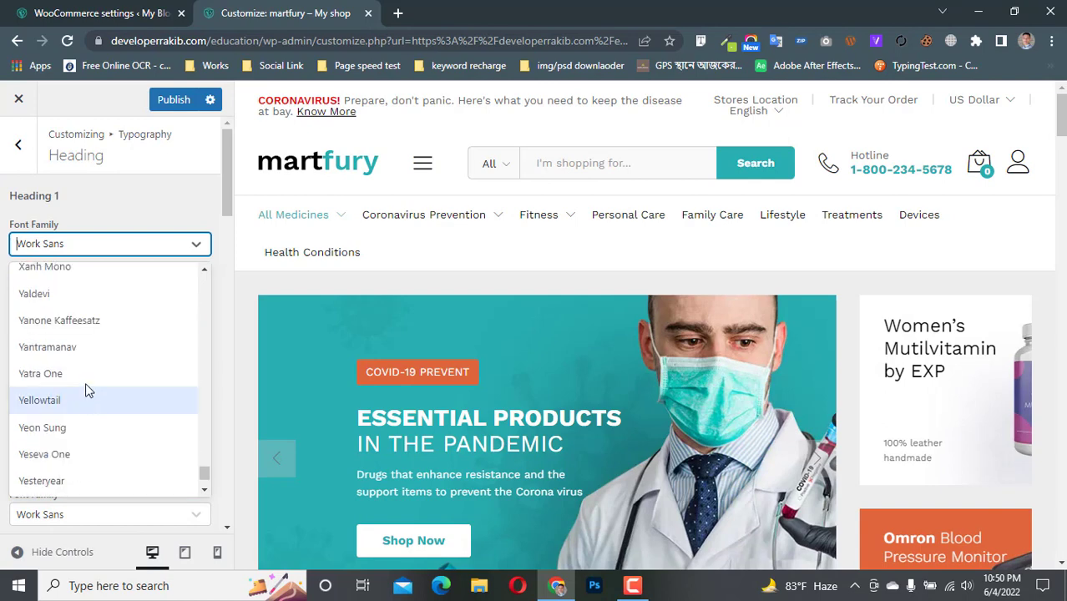
pyautogui.scroll(3, 124, 212)
pyautogui.click(133, 240)
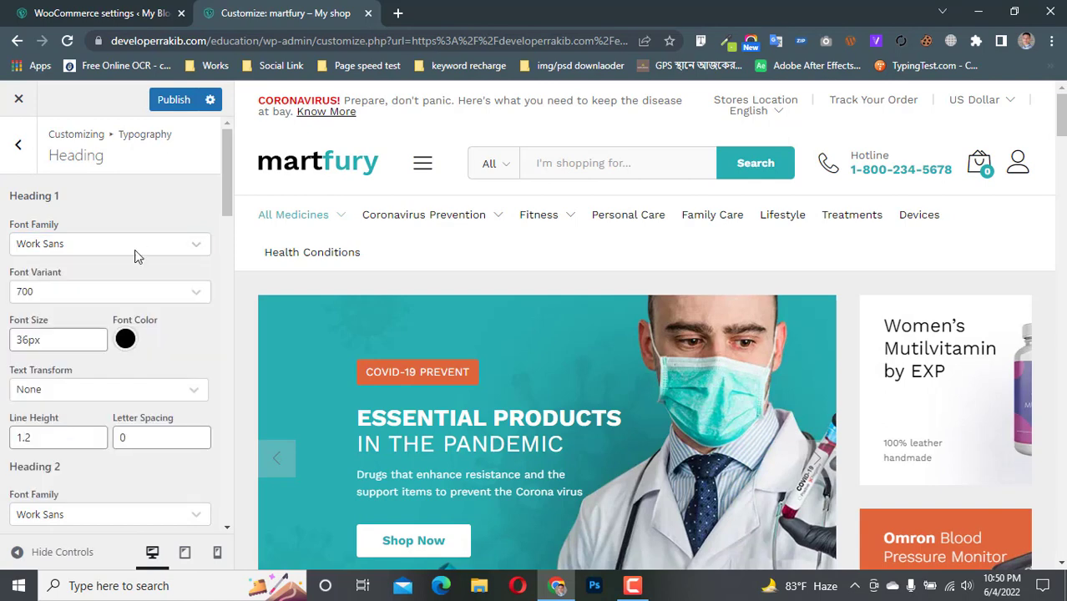
pyautogui.click(82, 296)
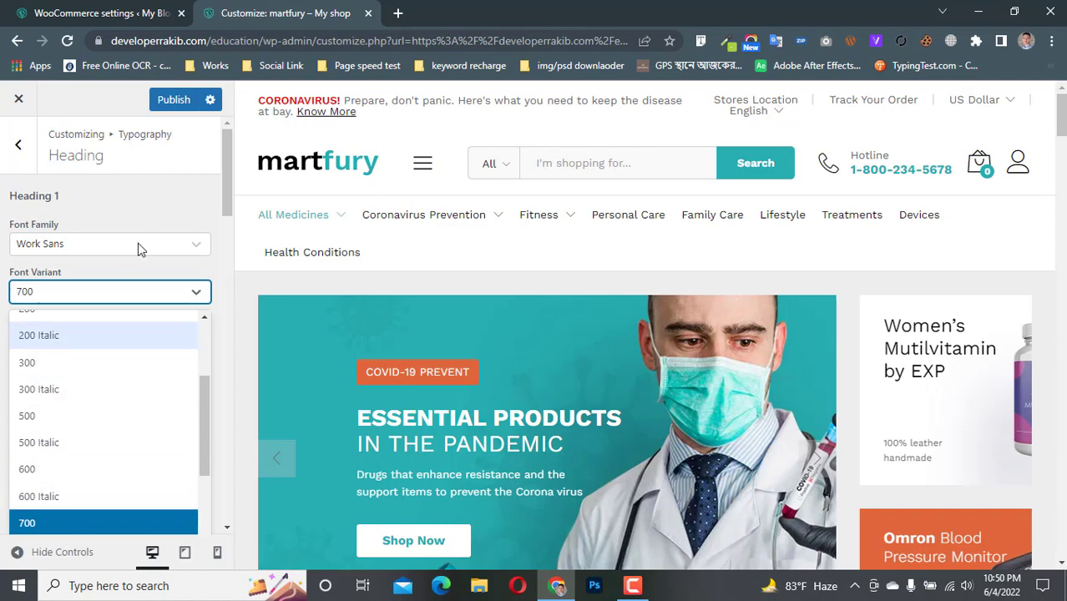
pyautogui.click(145, 216)
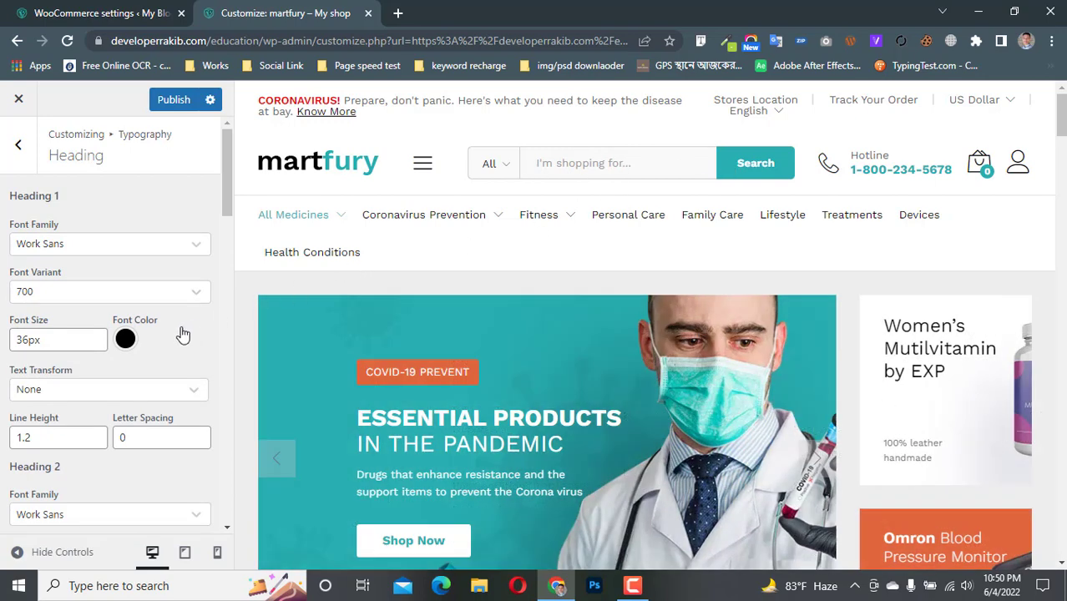
# Try a bright cyan font color for Heading 1, check the homepage preview, and set the color back to black.
pyautogui.click(125, 339)
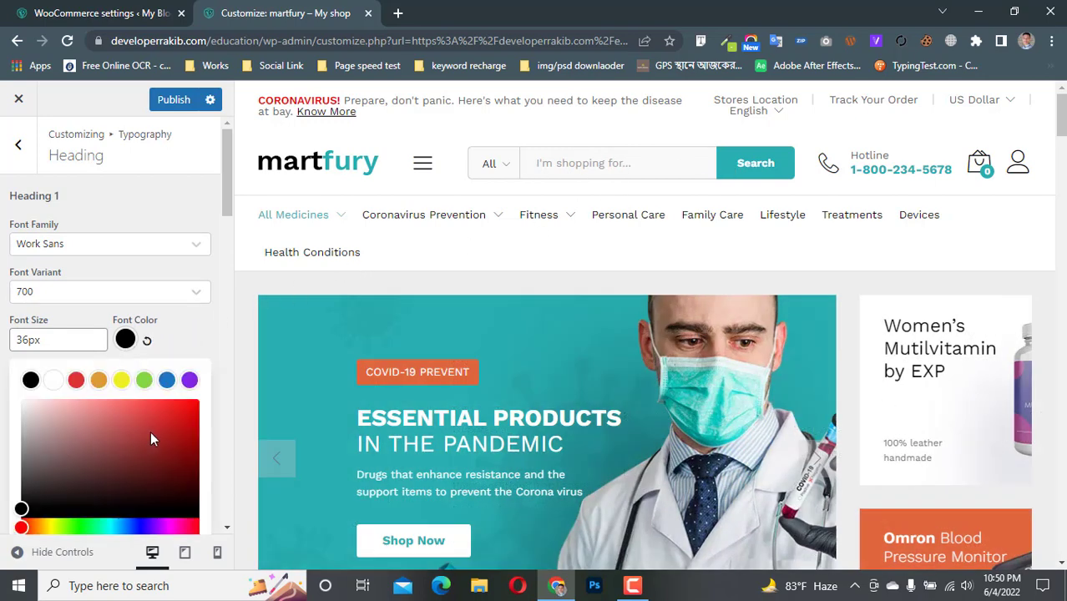
pyautogui.click(111, 527)
pyautogui.moveTo(153, 415); pyautogui.dragTo(222, 391)
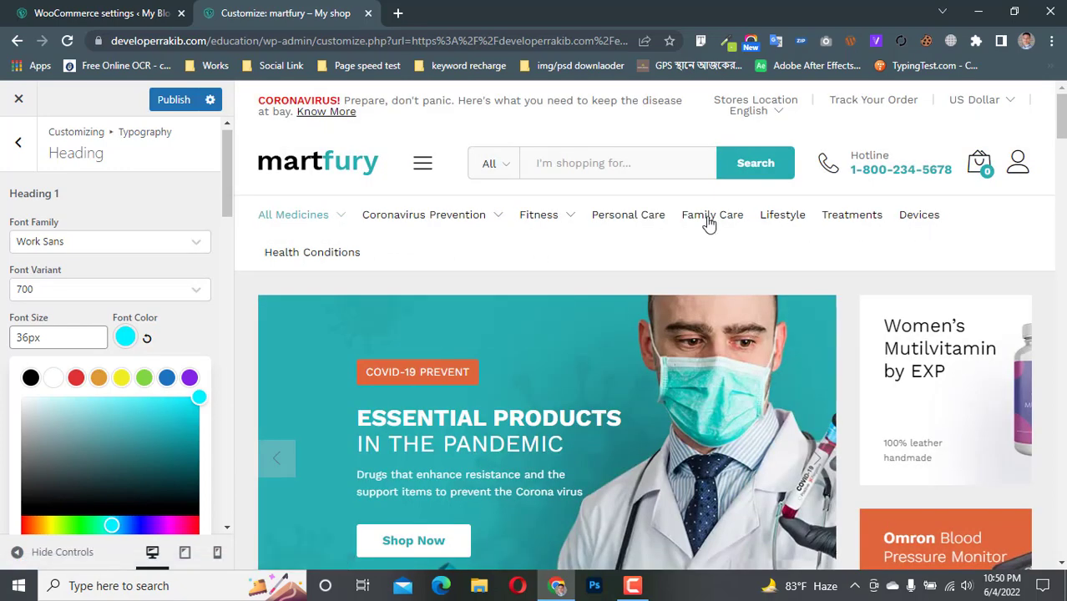
pyautogui.moveTo(296, 218)
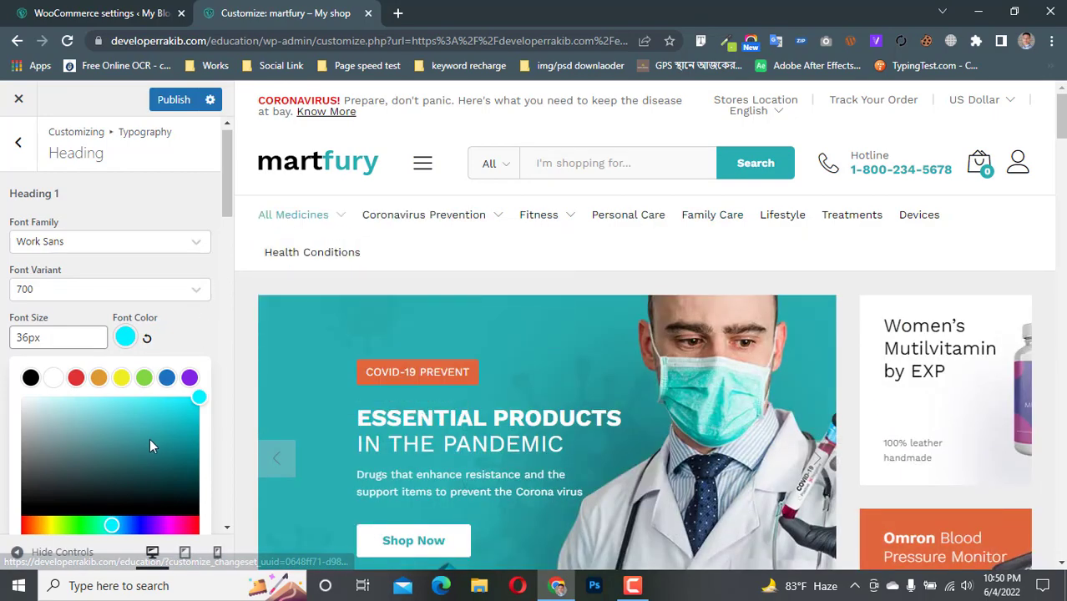
pyautogui.moveTo(149, 447); pyautogui.dragTo(21, 506)
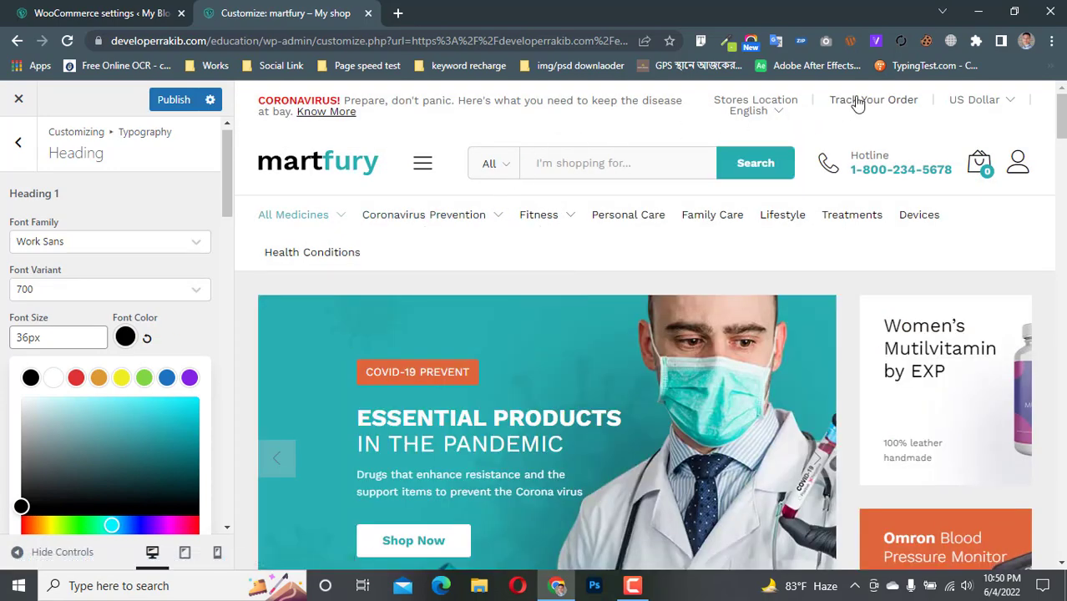
pyautogui.click(141, 283)
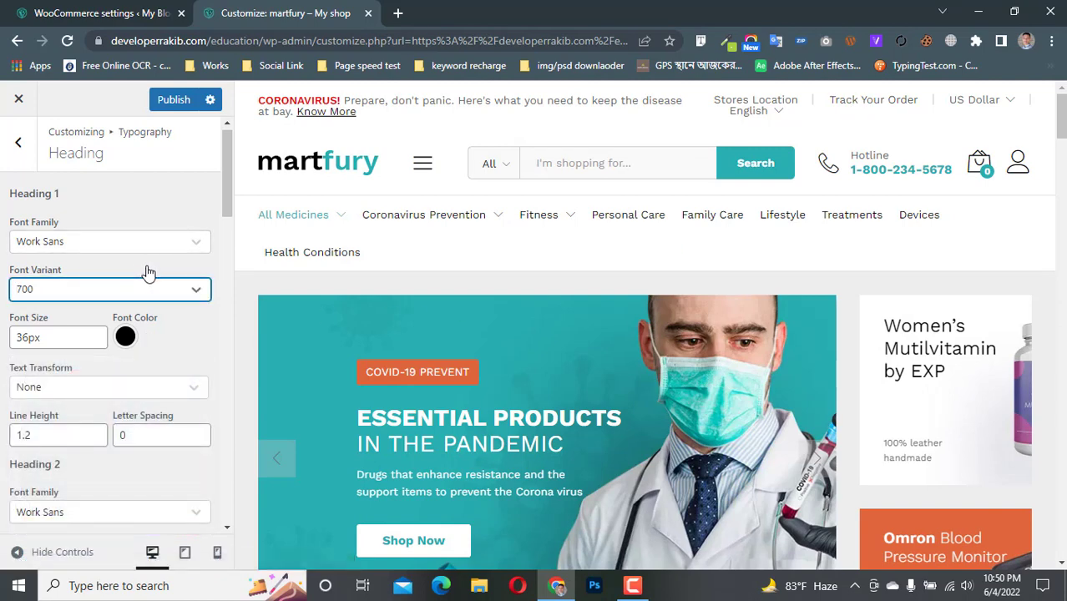